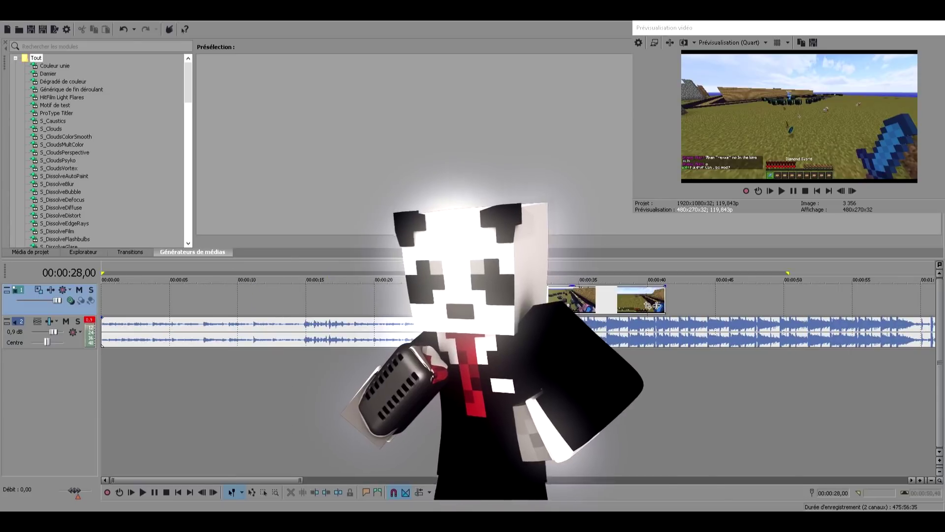
Step: Examine the start of the gameplay clip and the surrounding music around 00:00:27 to 00:00:28
{"action": "left_click_drag", "start_coordinate": [512, 279], "coordinate": [492, 280]}
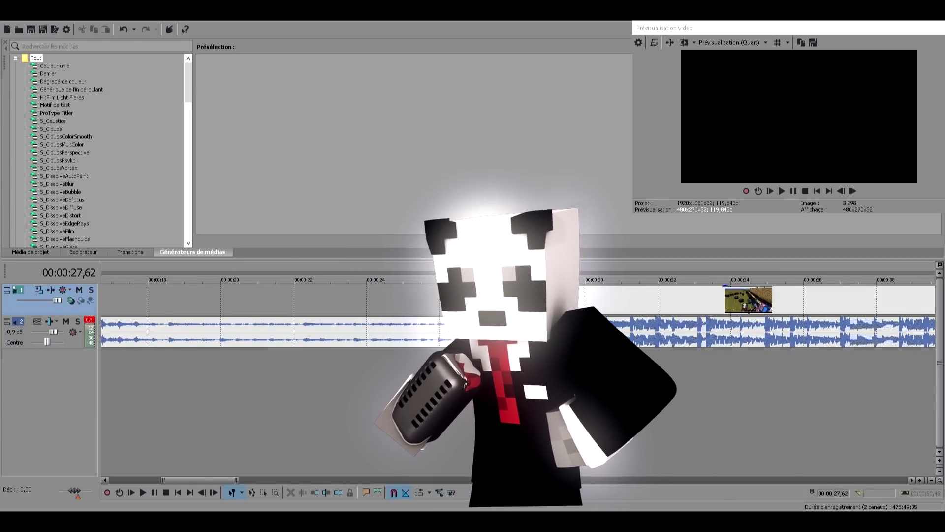
{"action": "left_click", "coordinate": [504, 279]}
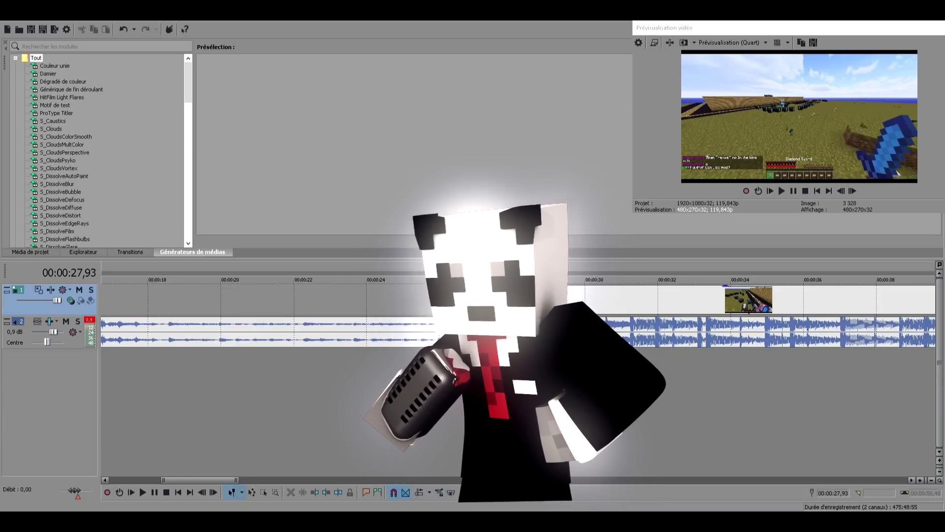
{"action": "scroll", "coordinate": [99, 148], "scroll_direction": "down", "scroll_amount": 2}
{"action": "mouse_move", "coordinate": [188, 86]}
{"action": "left_mouse_down"}
{"action": "mouse_move", "coordinate": [188, 189]}
{"action": "mouse_move", "coordinate": [188, 84]}
{"action": "left_mouse_up"}
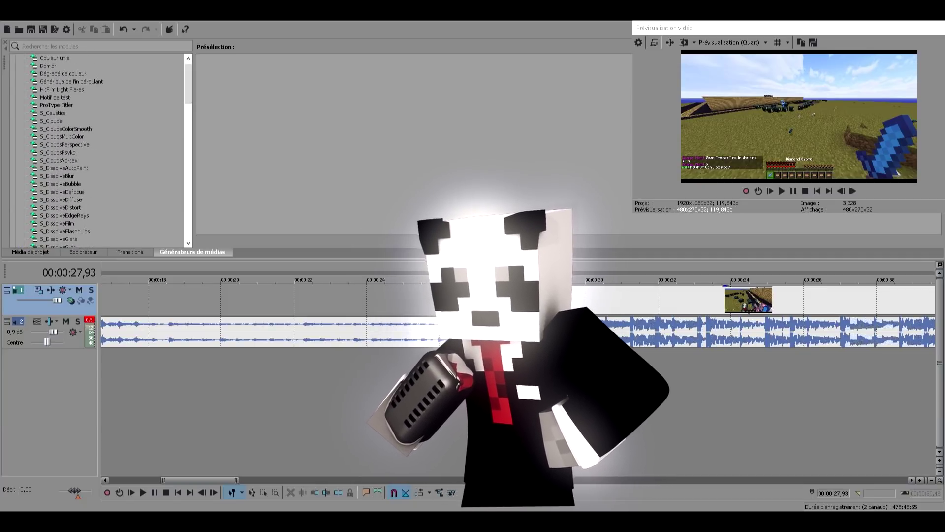
{"action": "left_click", "coordinate": [504, 300]}
{"action": "left_click", "coordinate": [499, 300]}
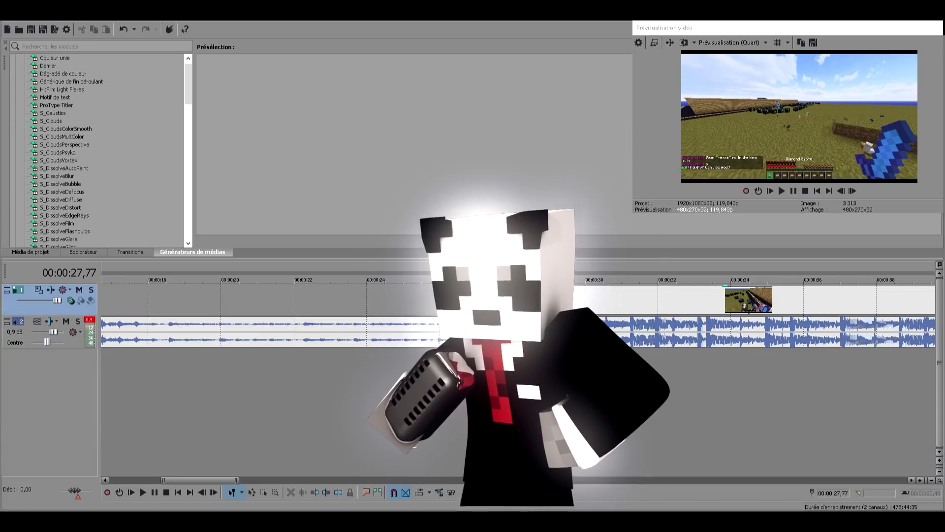
{"action": "scroll", "coordinate": [729, 302], "scroll_direction": "down", "scroll_amount": 2}
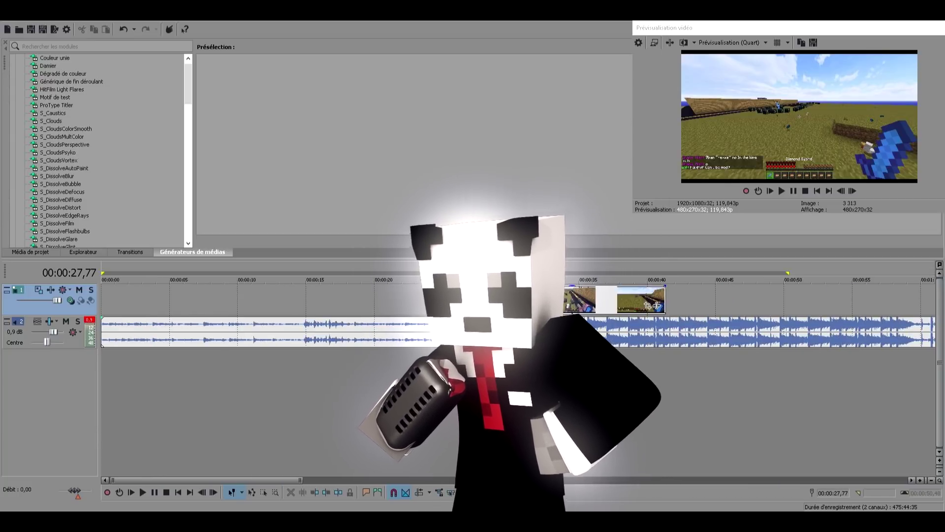
{"action": "scroll", "coordinate": [728, 301], "scroll_direction": "up", "scroll_amount": 3}
{"action": "scroll", "coordinate": [640, 305], "scroll_direction": "right", "scroll_amount": 5}
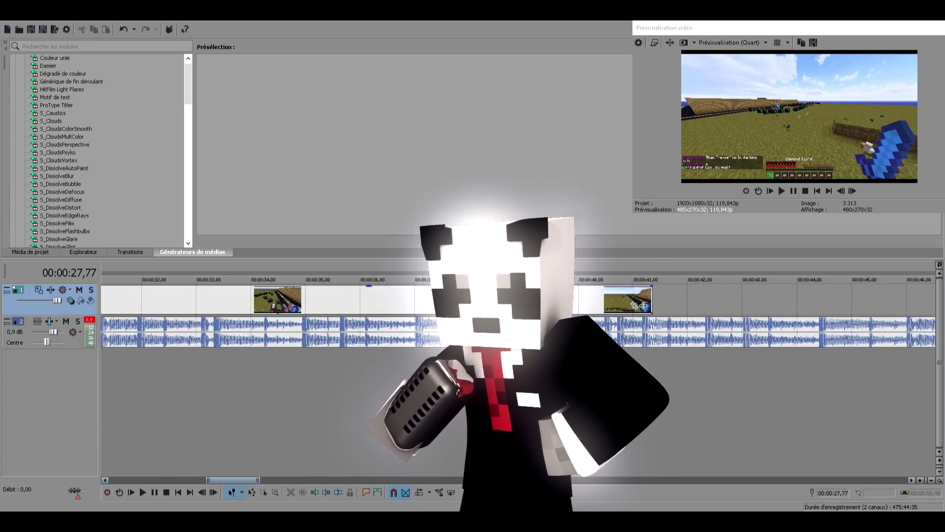
{"action": "scroll", "coordinate": [517, 300], "scroll_direction": "down", "scroll_amount": 3}
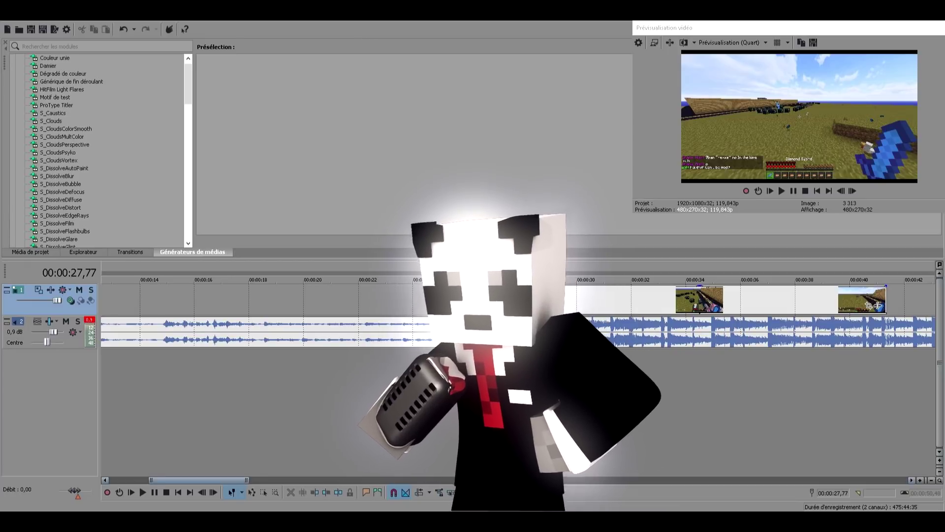
{"action": "scroll", "coordinate": [517, 306], "scroll_direction": "right", "scroll_amount": 1}
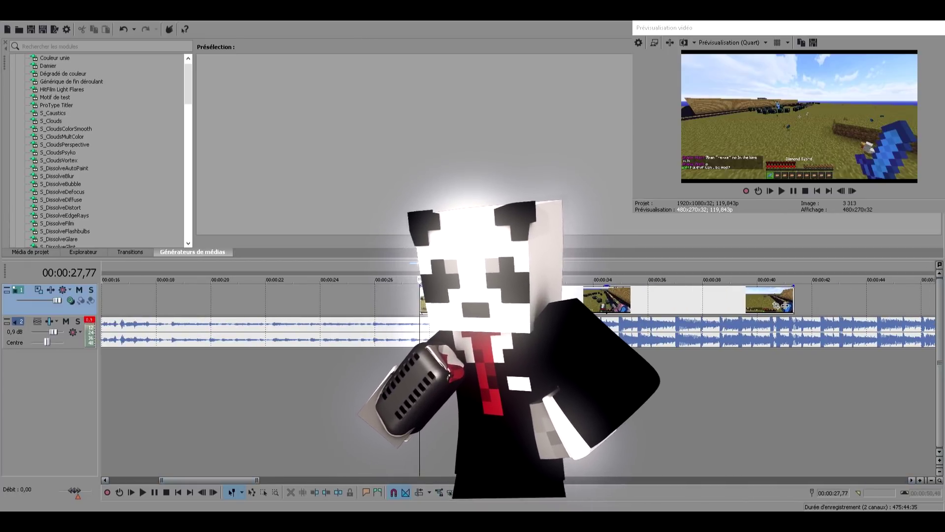
{"action": "left_click", "coordinate": [472, 369]}
{"action": "scroll", "coordinate": [472, 369], "scroll_direction": "up", "scroll_amount": 3}
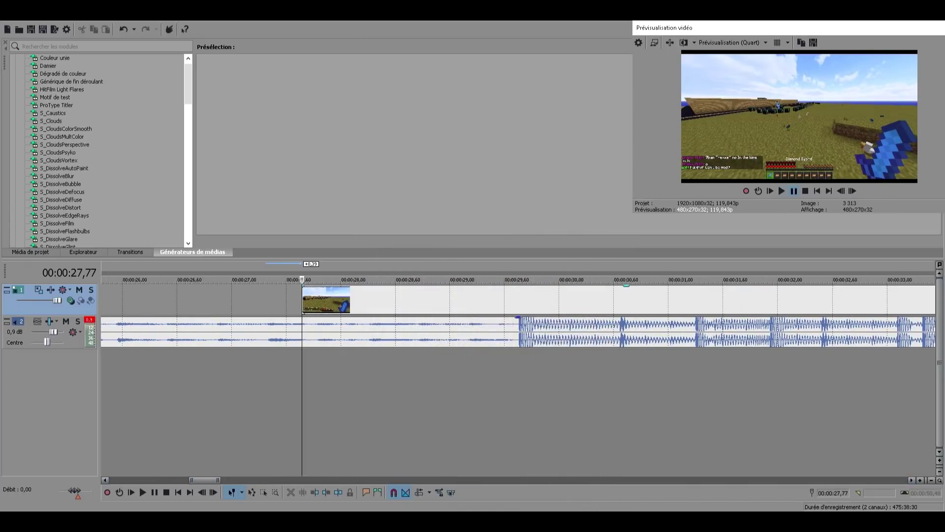
Step: Review the full audio waveform and play the music from the start of the gameplay clip
{"action": "left_click", "coordinate": [793, 191]}
{"action": "scroll", "coordinate": [443, 393], "scroll_direction": "down", "scroll_amount": 6}
{"action": "left_click_drag", "start_coordinate": [323, 394], "coordinate": [590, 394]}
{"action": "left_click", "coordinate": [532, 394]}
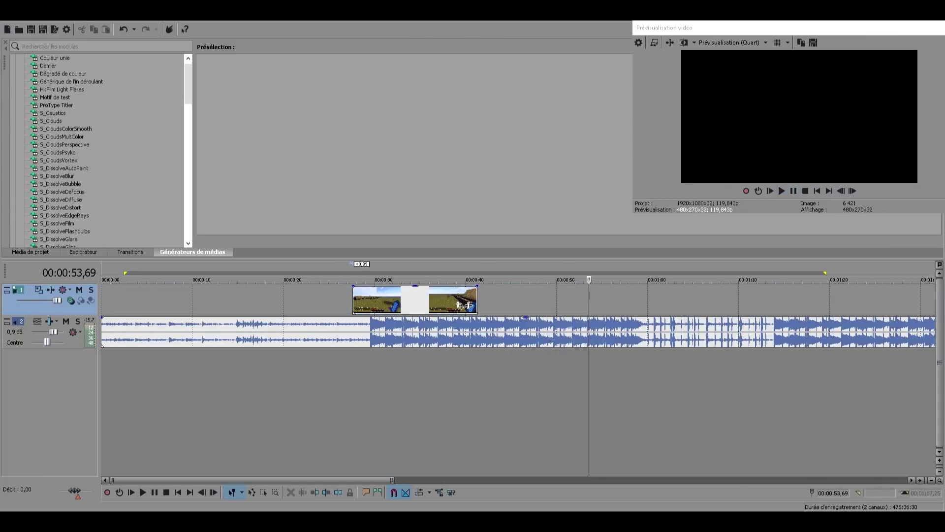
{"action": "scroll", "coordinate": [914, 339], "scroll_direction": "down", "scroll_amount": 4}
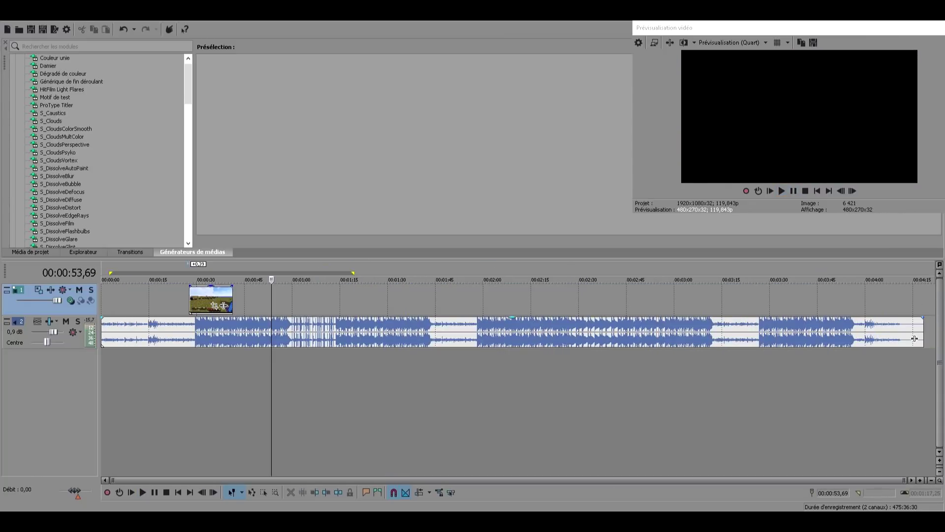
{"action": "scroll", "coordinate": [914, 339], "scroll_direction": "up", "scroll_amount": 5}
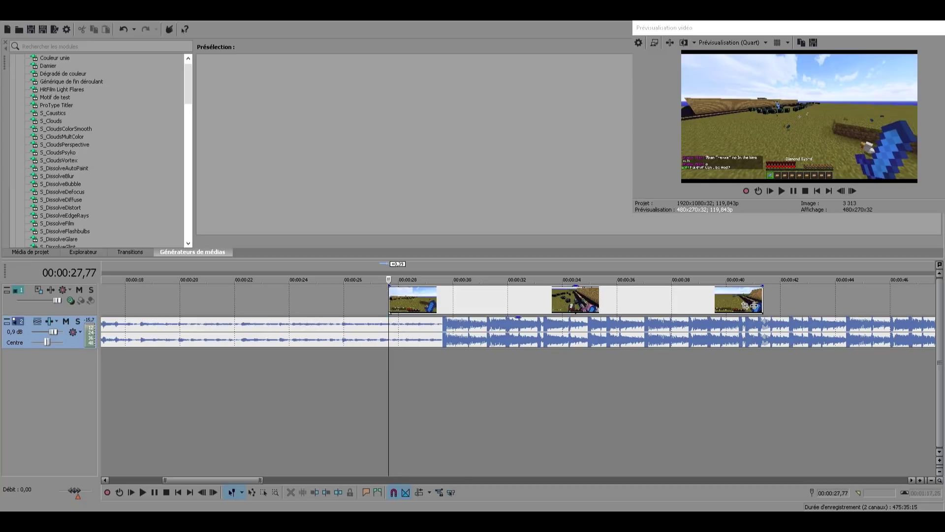
{"action": "double_click", "coordinate": [394, 393]}
{"action": "left_click", "coordinate": [389, 394]}
{"action": "key", "text": "space"}
{"action": "key", "text": "space"}
{"action": "left_click", "coordinate": [507, 394]}
{"action": "scroll", "coordinate": [507, 394], "scroll_direction": "down", "scroll_amount": 2}
{"action": "scroll", "coordinate": [508, 394], "scroll_direction": "up", "scroll_amount": 2}
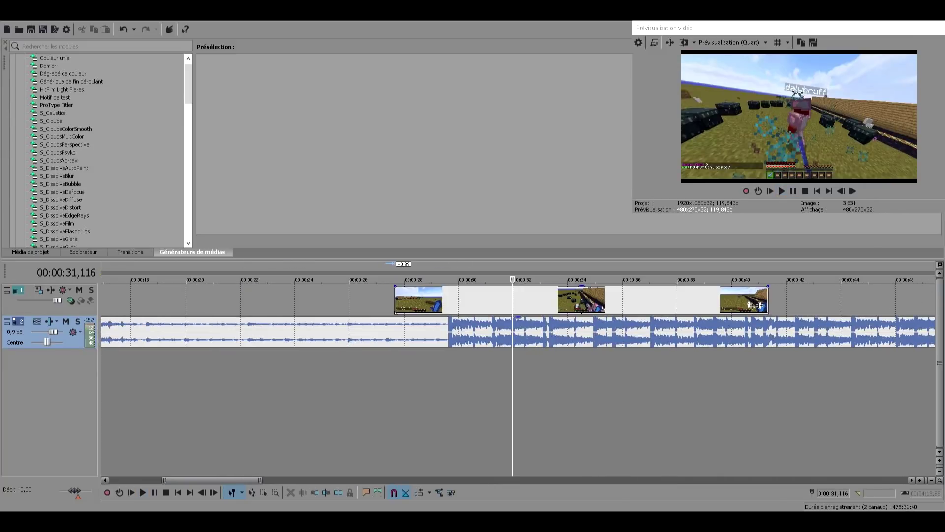
Step: Play and inspect the passage around the music's first drop, near 00:00:29 to 00:00:30
{"action": "left_click", "coordinate": [453, 394]}
{"action": "left_click", "coordinate": [441, 394]}
{"action": "key", "text": "space"}
{"action": "key", "text": "Return"}
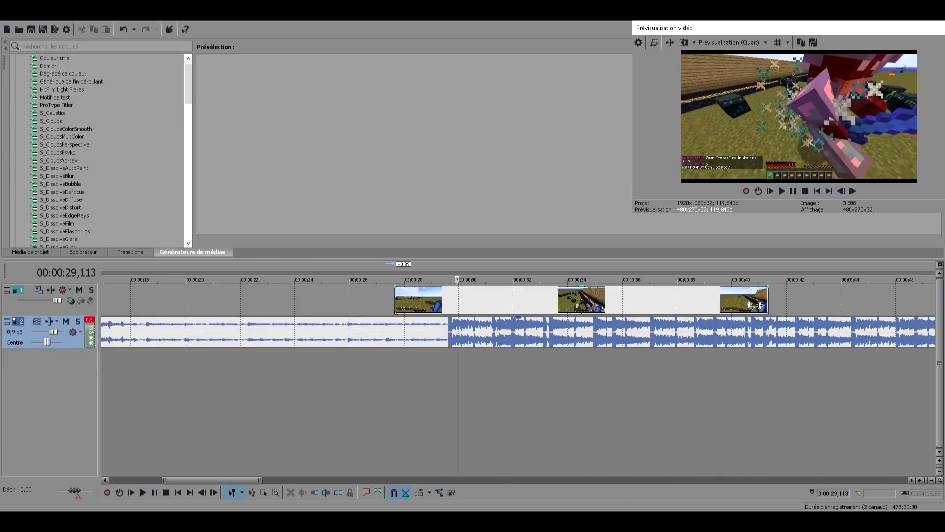
{"action": "scroll", "coordinate": [456, 394], "scroll_direction": "down", "scroll_amount": 4}
{"action": "left_click", "coordinate": [242, 394]}
{"action": "scroll", "coordinate": [242, 394], "scroll_direction": "up", "scroll_amount": 4}
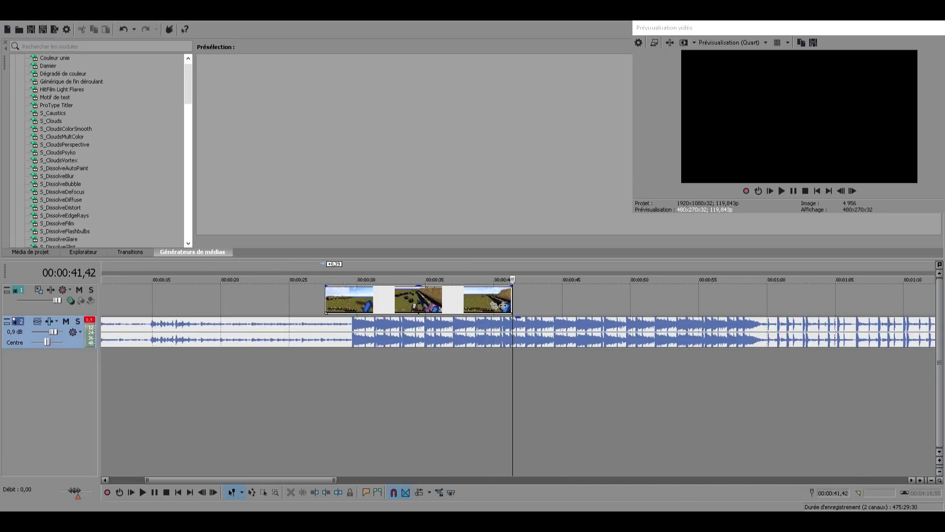
{"action": "left_click", "coordinate": [346, 394]}
{"action": "scroll", "coordinate": [345, 394], "scroll_direction": "up", "scroll_amount": 6}
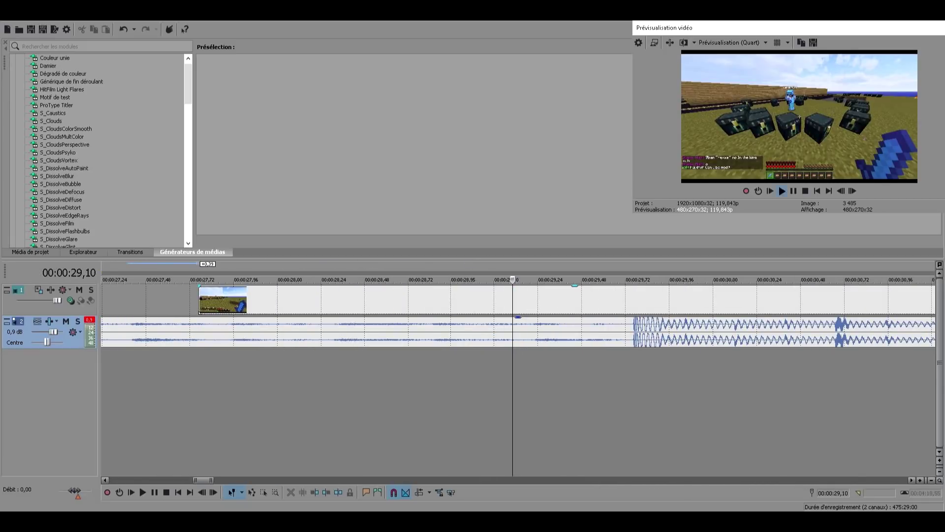
{"action": "key", "text": "space"}
{"action": "scroll", "coordinate": [810, 305], "scroll_direction": "down", "scroll_amount": 5}
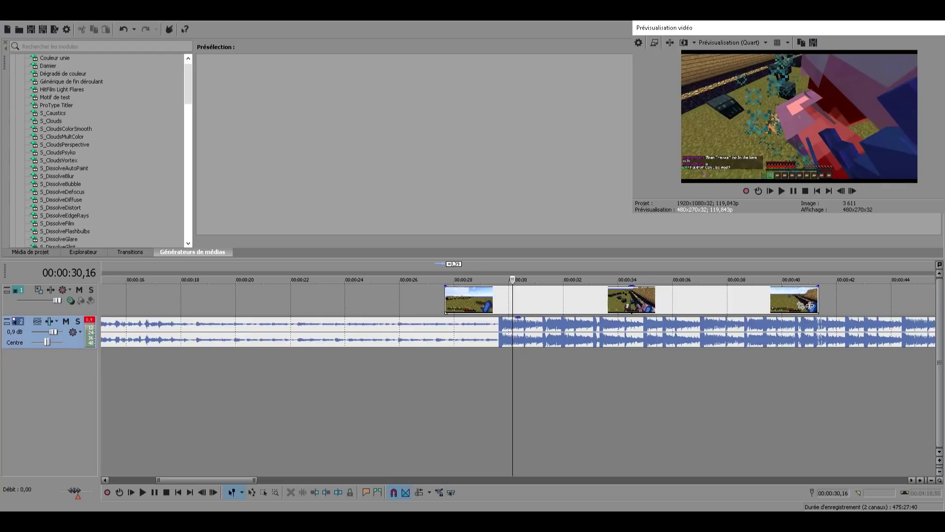
{"action": "left_click", "coordinate": [501, 394]}
{"action": "left_click", "coordinate": [367, 394]}
{"action": "scroll", "coordinate": [367, 394], "scroll_direction": "down", "scroll_amount": 2}
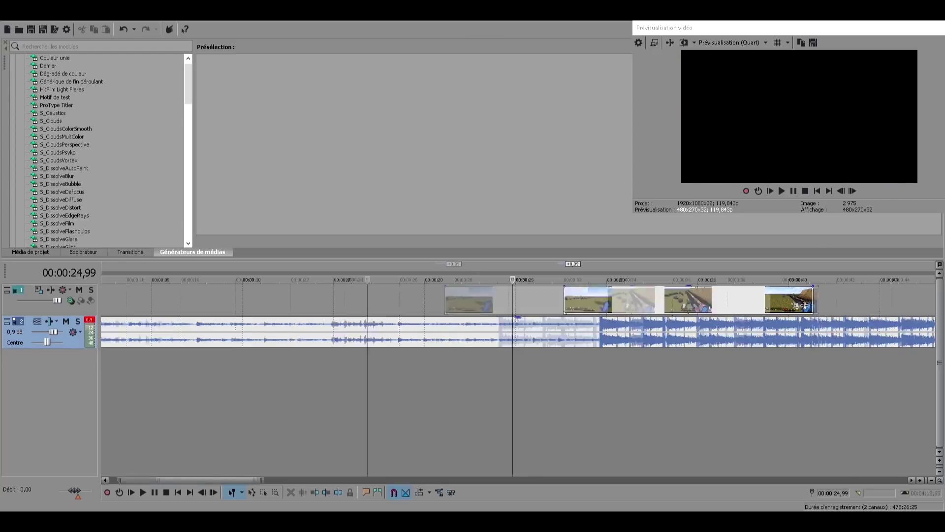
{"action": "scroll", "coordinate": [368, 394], "scroll_direction": "down", "scroll_amount": 4}
{"action": "left_click_drag", "start_coordinate": [167, 394], "coordinate": [315, 394]}
{"action": "left_click", "coordinate": [205, 394]}
{"action": "scroll", "coordinate": [205, 394], "scroll_direction": "up", "scroll_amount": 8}
{"action": "key", "text": "space"}
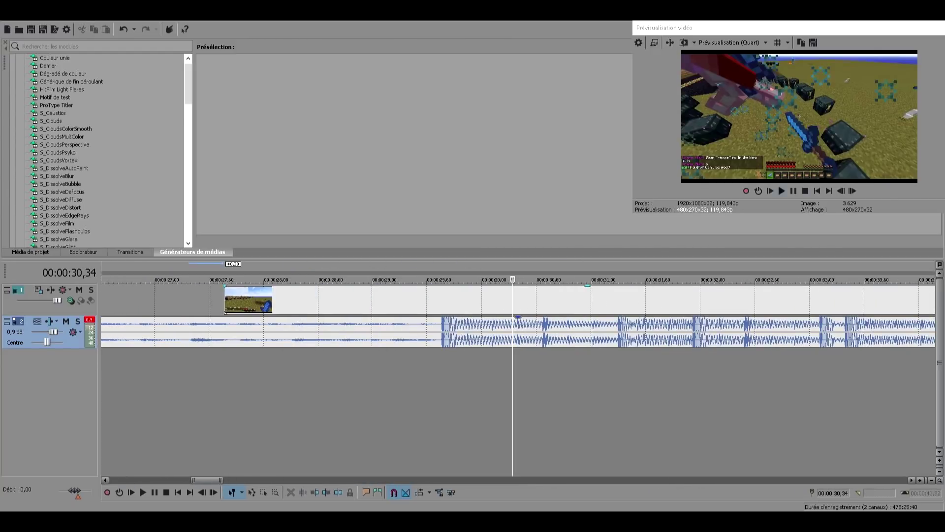
Step: Locate the onset of the first drop just after 00:00:29,75 by playback and place a timeline marker on it
{"action": "left_click_drag", "start_coordinate": [512, 280], "coordinate": [443, 279]}
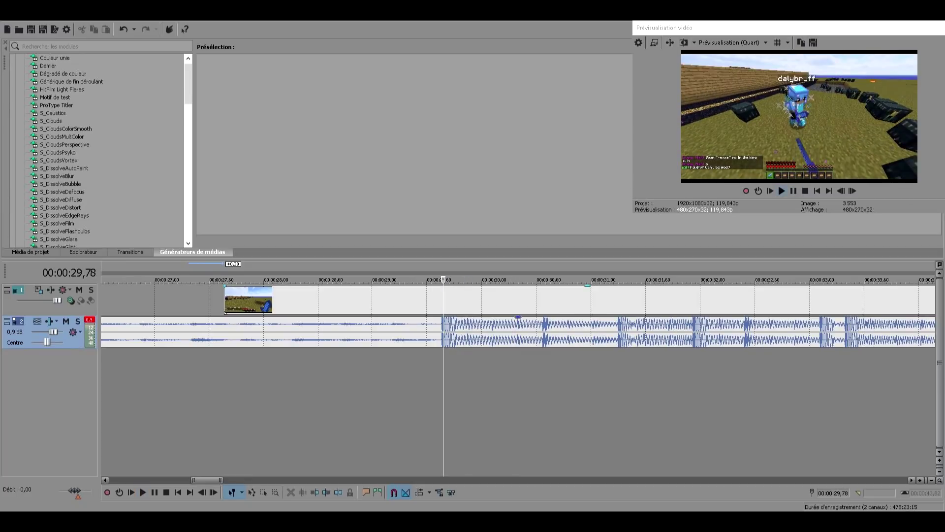
{"action": "key", "text": "space"}
{"action": "key", "text": "space"}
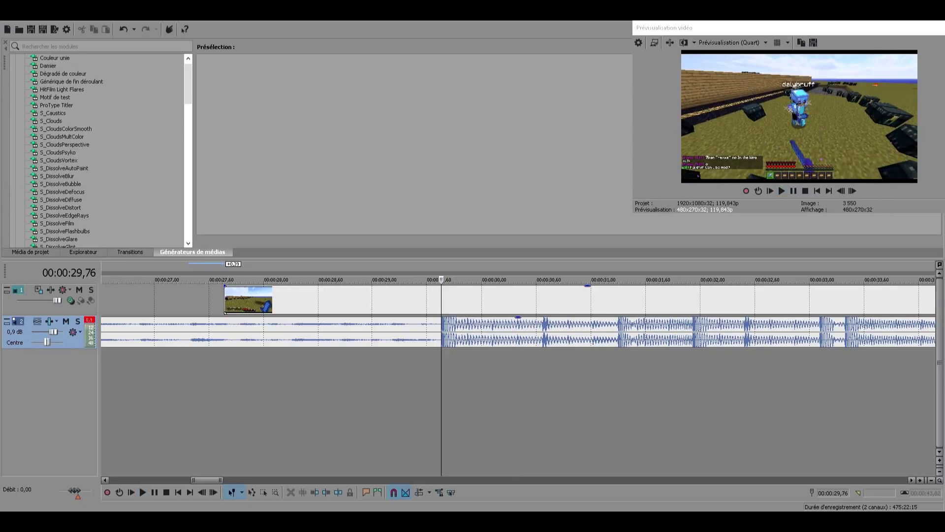
{"action": "left_click", "coordinate": [422, 279]}
{"action": "key", "text": "space"}
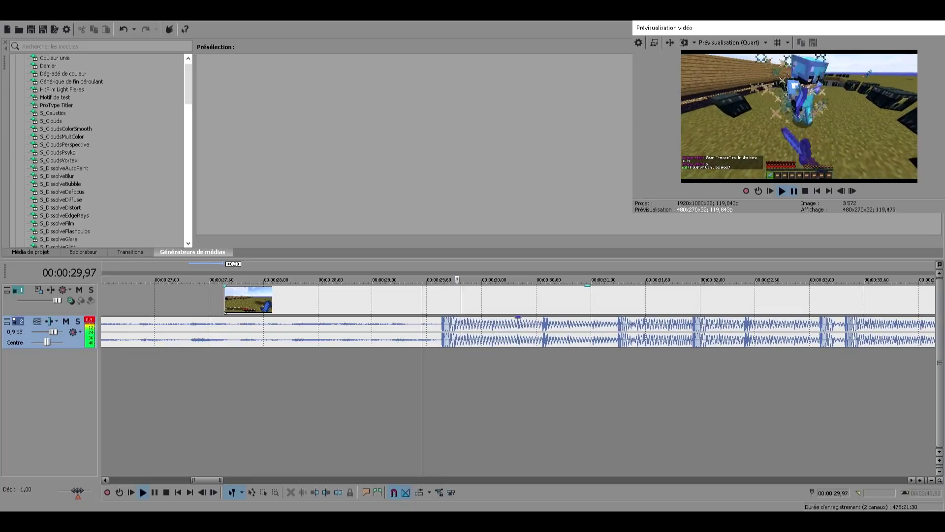
{"action": "key", "text": "space"}
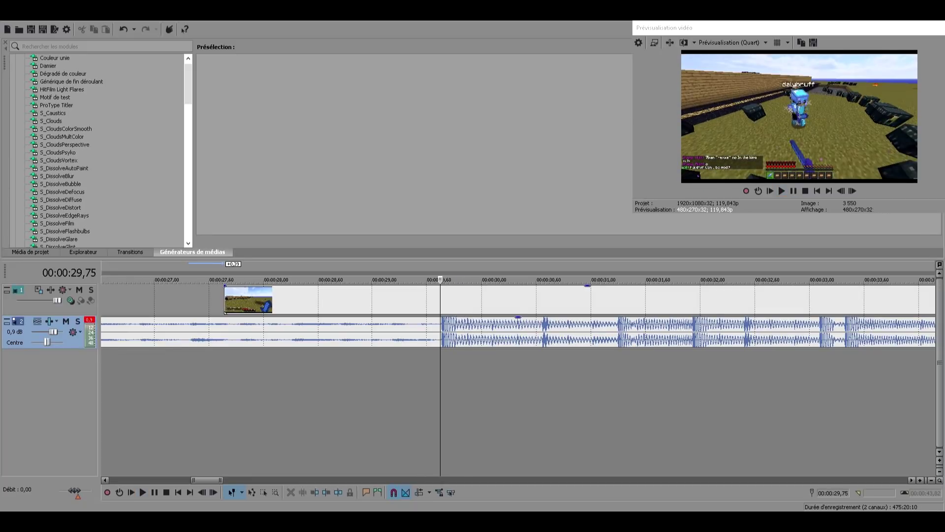
{"action": "left_click", "coordinate": [445, 280]}
{"action": "scroll", "coordinate": [444, 279], "scroll_direction": "up", "scroll_amount": 3}
{"action": "left_click", "coordinate": [491, 280]}
{"action": "key", "text": "m"}
Step: Play through the drop and add a marker on the next strong beat, just after 00:00:31,24
{"action": "left_click", "coordinate": [454, 280]}
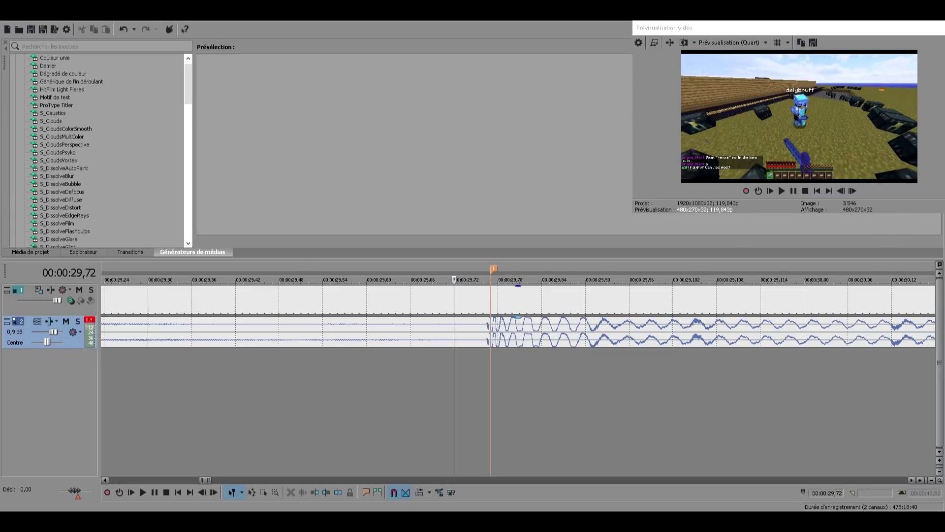
{"action": "scroll", "coordinate": [517, 315], "scroll_direction": "down", "scroll_amount": 3}
{"action": "key", "text": "space"}
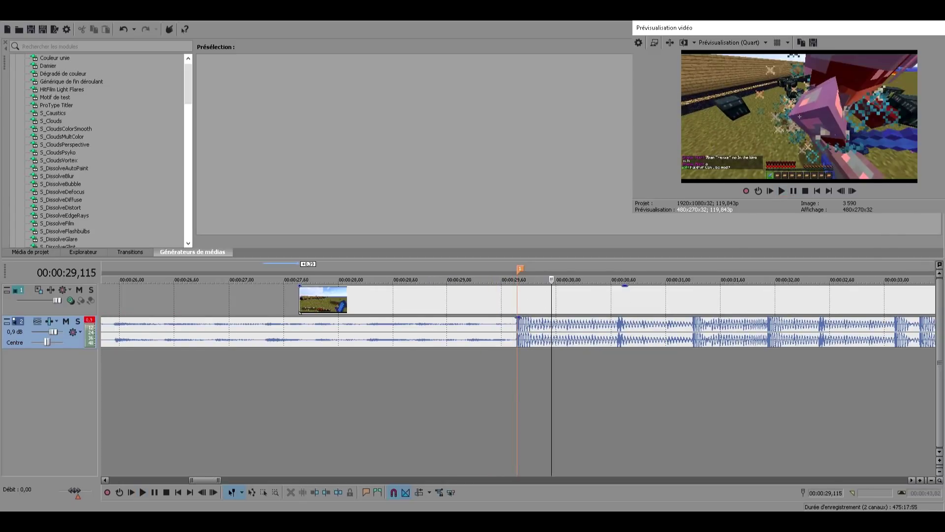
{"action": "key", "text": "space"}
{"action": "left_click", "coordinate": [328, 280]}
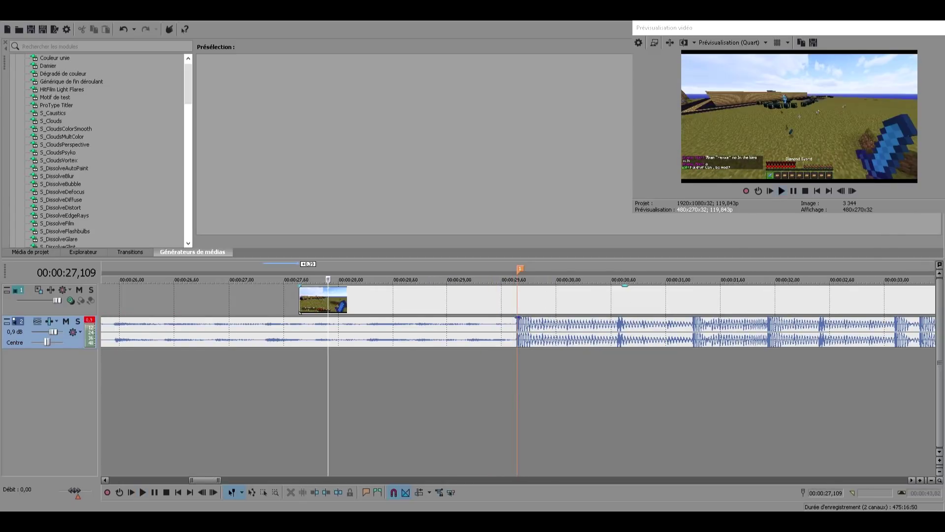
{"action": "key", "text": "space"}
{"action": "left_click", "coordinate": [793, 191]}
{"action": "key", "text": "Down"}
{"action": "key", "text": "space"}
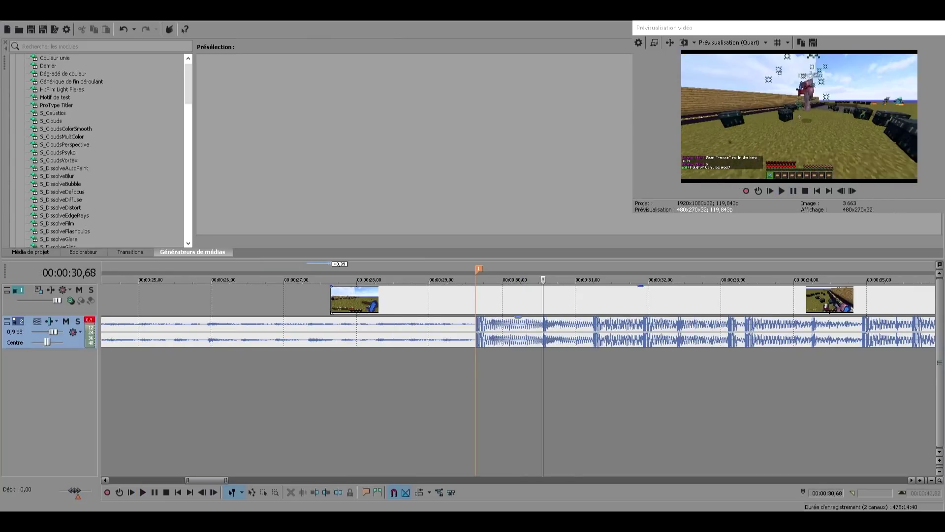
{"action": "key", "text": "Up"}
{"action": "key", "text": "Up"}
{"action": "key", "text": "Up"}
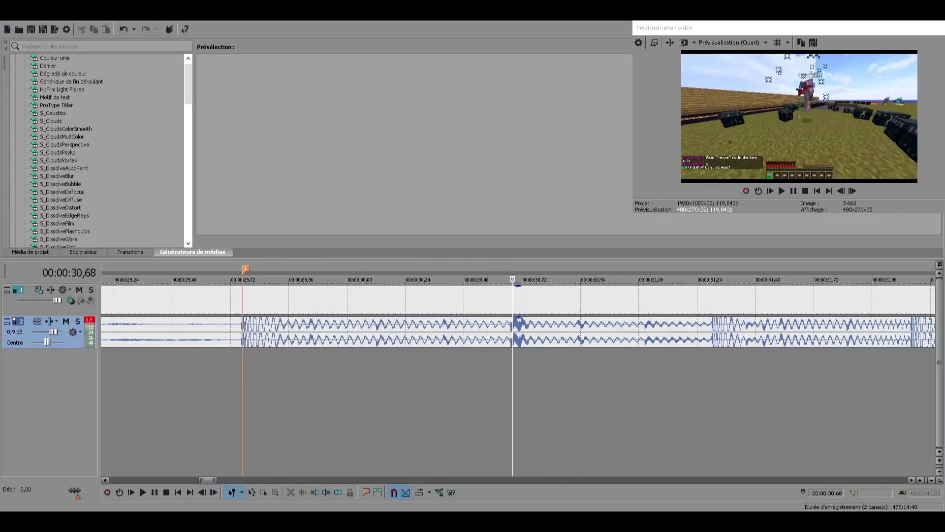
{"action": "key", "text": "m"}
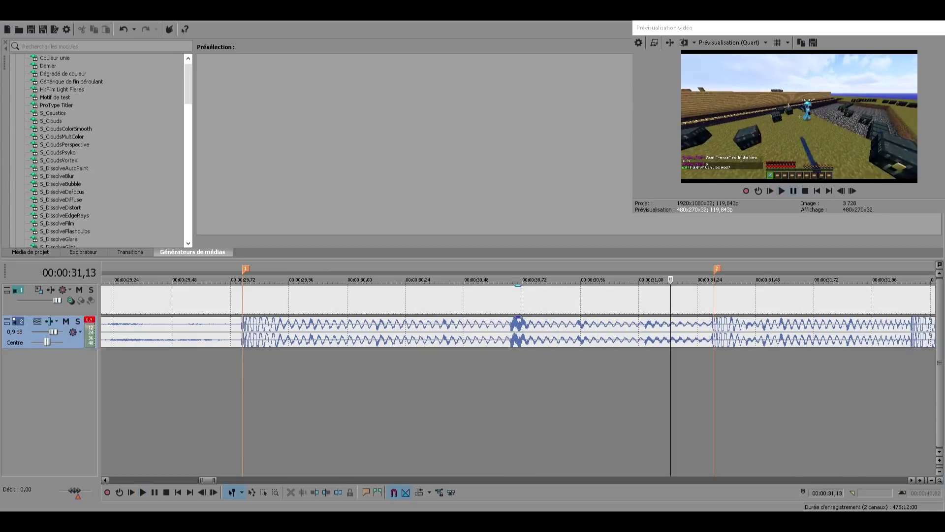
Step: Add markers on the next three strong beats, just before 00:00:32,00, just after 00:00:33,00 and at about 00:00:33,40
{"action": "key", "text": "Down"}
{"action": "key", "text": "Down"}
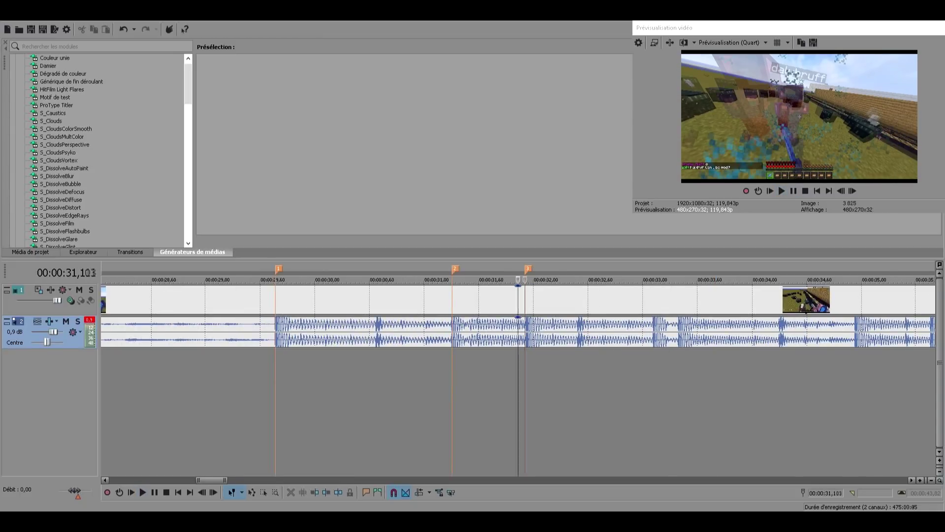
{"action": "key", "text": "space"}
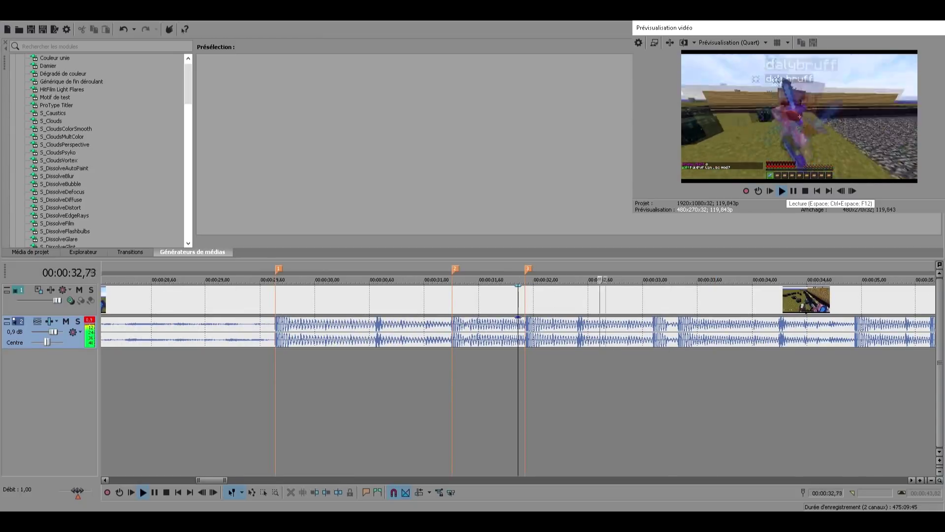
{"action": "left_click", "coordinate": [654, 394]}
{"action": "key", "text": "m"}
{"action": "left_click", "coordinate": [678, 394]}
{"action": "key", "text": "m"}
Step: Play the music onward from about 00:00:34,23 and mark the strong beat just before 00:00:35,00
{"action": "left_click", "coordinate": [774, 394]}
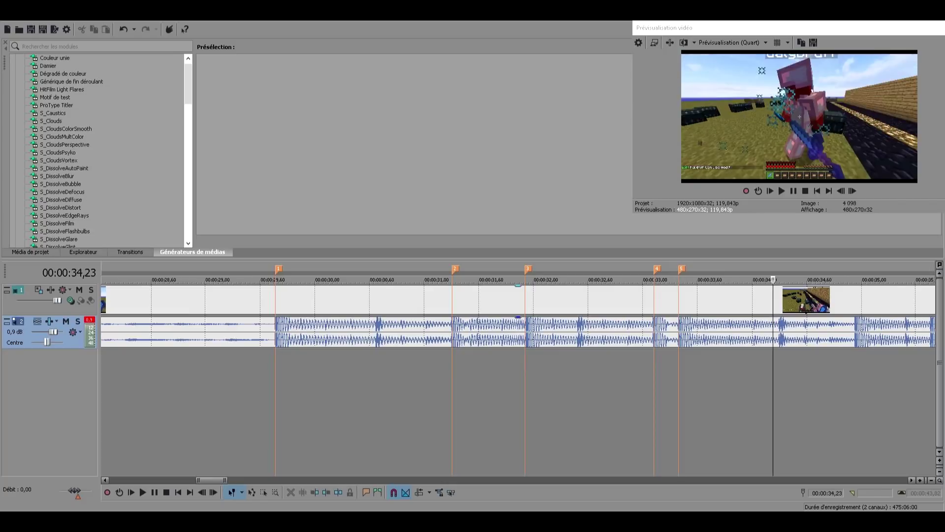
{"action": "left_click", "coordinate": [781, 191]}
{"action": "left_click", "coordinate": [793, 191]}
{"action": "left_click", "coordinate": [856, 394]}
{"action": "key", "text": "space"}
{"action": "key", "text": "Down"}
{"action": "key", "text": "m"}
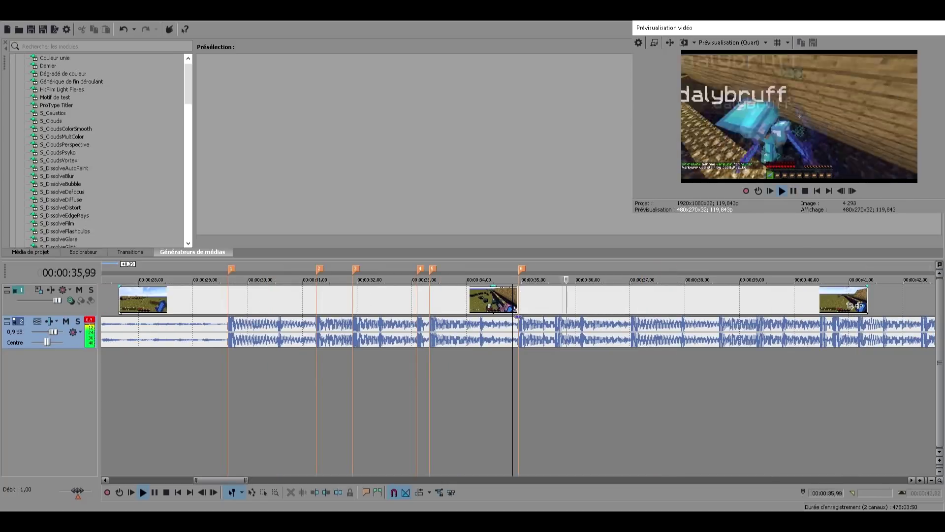
Step: Add markers on the following seven strong beats, ending with the one at 00:00:41,21 near the end of the gameplay clip
{"action": "key", "text": "Up"}
{"action": "key", "text": "Up"}
{"action": "key", "text": "m"}
{"action": "key", "text": "m"}
{"action": "key", "text": "Down"}
{"action": "key", "text": "m"}
{"action": "key", "text": "m"}
{"action": "key", "text": "Down"}
{"action": "key", "text": "m"}
{"action": "key", "text": "m"}
{"action": "key", "text": "m"}
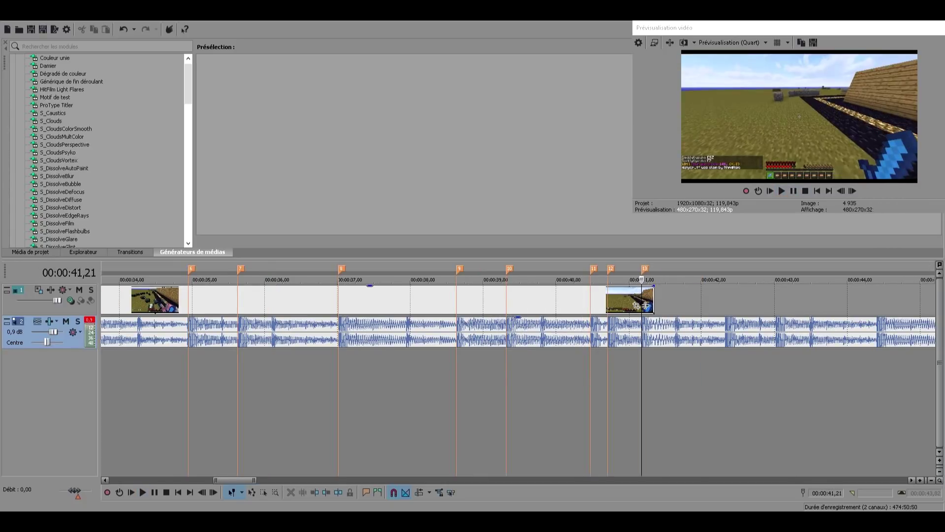
Step: Play the music onward and add markers on the next two strong beats, at 00:00:42,38 and about 00:00:43,00
{"action": "key", "text": "Return"}
{"action": "key", "text": "Return"}
{"action": "key", "text": "m"}
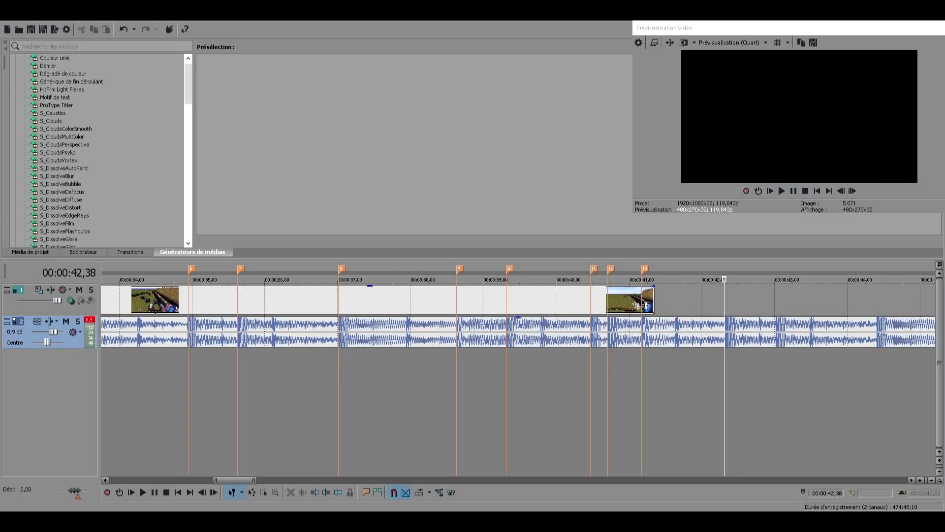
{"action": "key", "text": "m"}
{"action": "key", "text": "Return"}
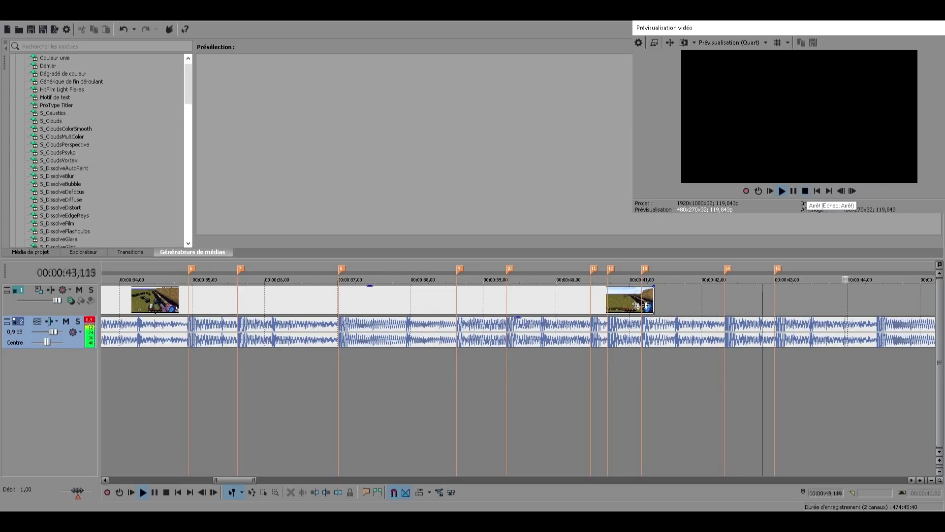
Step: Add markers on the next three strong beats, between 00:00:44,00 and 00:00:45,00, at about 00:00:46,00 and before 00:00:47,00
{"action": "key", "text": "m"}
{"action": "key", "text": "m"}
{"action": "key", "text": "m"}
{"action": "key", "text": "Return"}
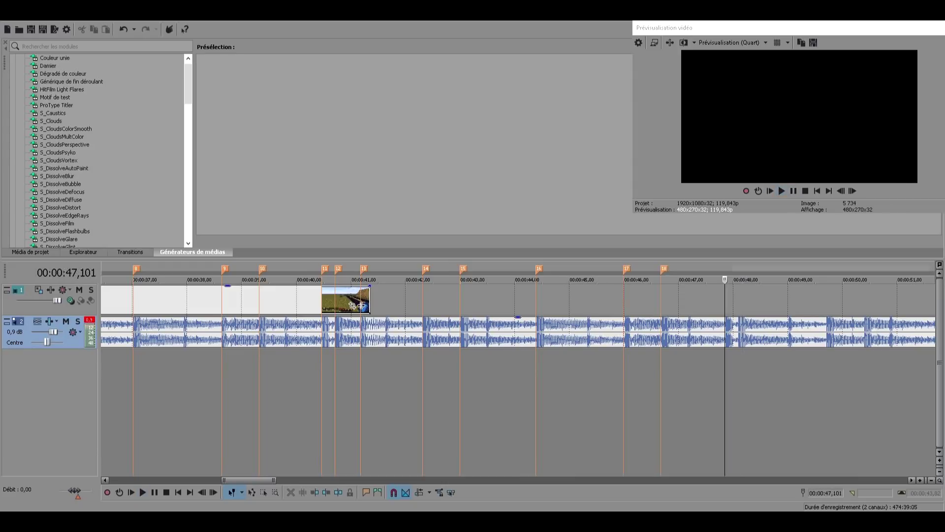
Step: Add markers on the three strong beats at 00:00:47,101, just after 00:00:48,00 and before 00:00:50,00
{"action": "key", "text": "Return"}
{"action": "key", "text": "m"}
{"action": "key", "text": "m"}
{"action": "key", "text": "m"}
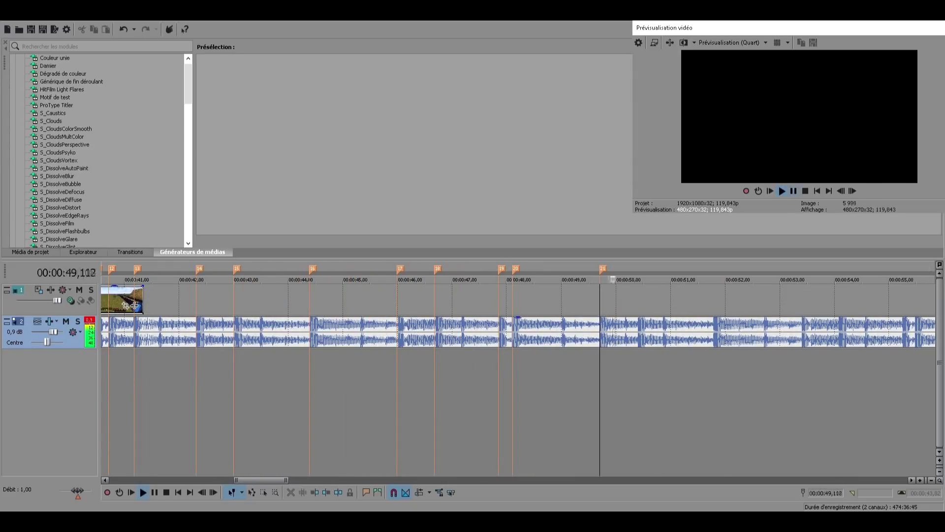
Step: Mark the next two strong beats, shortly after 00:00:50,00 and just before 00:00:52,00
{"action": "key", "text": "m"}
{"action": "key", "text": "Return"}
{"action": "key", "text": "m"}
{"action": "key", "text": "Return"}
Step: Place markers on the strong beats shortly after 00:00:53,00 and at about 00:00:54,00
{"action": "left_click", "coordinate": [801, 375]}
{"action": "key", "text": "m"}
{"action": "left_click", "coordinate": [840, 374]}
{"action": "key", "text": "m"}
Step: Add markers on the two closely spaced strong beats between 00:00:55,00 and 00:00:56,00
{"action": "left_click", "coordinate": [830, 374]}
{"action": "key", "text": "space"}
{"action": "key", "text": "space"}
{"action": "left_click", "coordinate": [902, 374]}
{"action": "key", "text": "m"}
{"action": "left_click", "coordinate": [916, 374]}
{"action": "key", "text": "m"}
{"action": "left_click", "coordinate": [839, 374]}
Step: Play the music onward and mark the single strong beat just before 00:00:56,00
{"action": "scroll", "coordinate": [839, 374], "scroll_direction": "down", "scroll_amount": 3}
{"action": "scroll", "coordinate": [840, 375], "scroll_direction": "up", "scroll_amount": 3}
{"action": "left_click", "coordinate": [782, 191]}
{"action": "left_click", "coordinate": [793, 191]}
{"action": "left_click", "coordinate": [612, 375]}
{"action": "key", "text": "m"}
{"action": "left_click", "coordinate": [603, 374]}
Step: Add markers on the last three strong beats before the music calms down, from about 00:00:57,00 to just after 00:00:58,00
{"action": "left_click", "coordinate": [782, 191]}
{"action": "left_click", "coordinate": [794, 191]}
{"action": "left_click", "coordinate": [677, 374]}
{"action": "key", "text": "m"}
{"action": "left_click", "coordinate": [782, 191]}
{"action": "key", "text": "m"}
{"action": "key", "text": "m"}
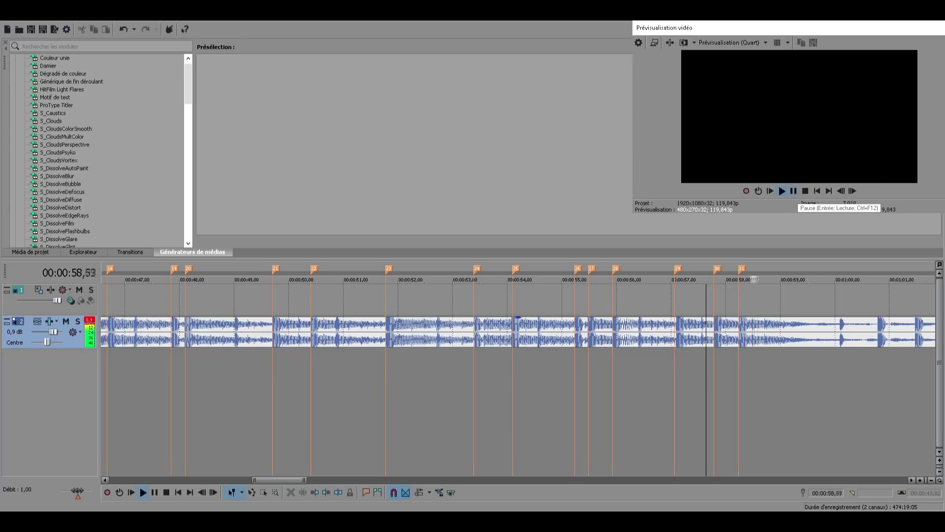
{"action": "key", "text": "space"}
{"action": "scroll", "coordinate": [518, 374], "scroll_direction": "down", "scroll_amount": 4}
{"action": "scroll", "coordinate": [518, 374], "scroll_direction": "up", "scroll_amount": 3}
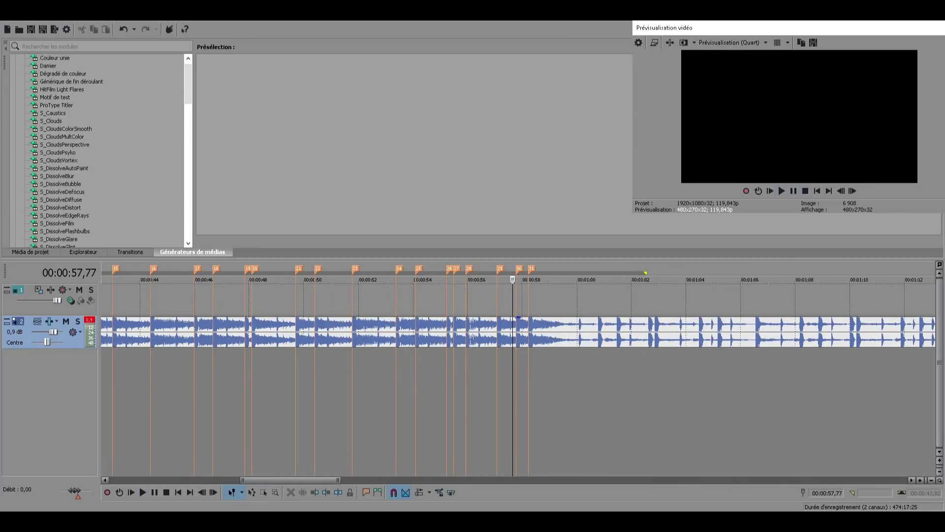
{"action": "scroll", "coordinate": [518, 374], "scroll_direction": "down", "scroll_amount": 4}
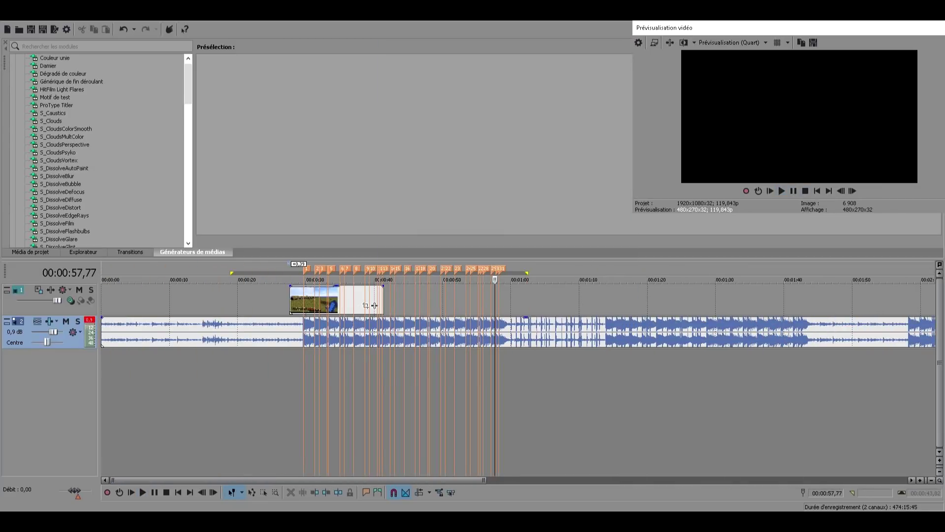
Step: Insert a Rapidité (velocity) envelope on the gameplay clip
{"action": "left_click", "coordinate": [263, 374]}
{"action": "scroll", "coordinate": [263, 374], "scroll_direction": "up", "scroll_amount": 7}
{"action": "scroll", "coordinate": [263, 374], "scroll_direction": "down", "scroll_amount": 4}
{"action": "scroll", "coordinate": [263, 374], "scroll_direction": "down", "scroll_amount": 2}
{"action": "left_click", "coordinate": [419, 374]}
{"action": "scroll", "coordinate": [419, 374], "scroll_direction": "up", "scroll_amount": 3}
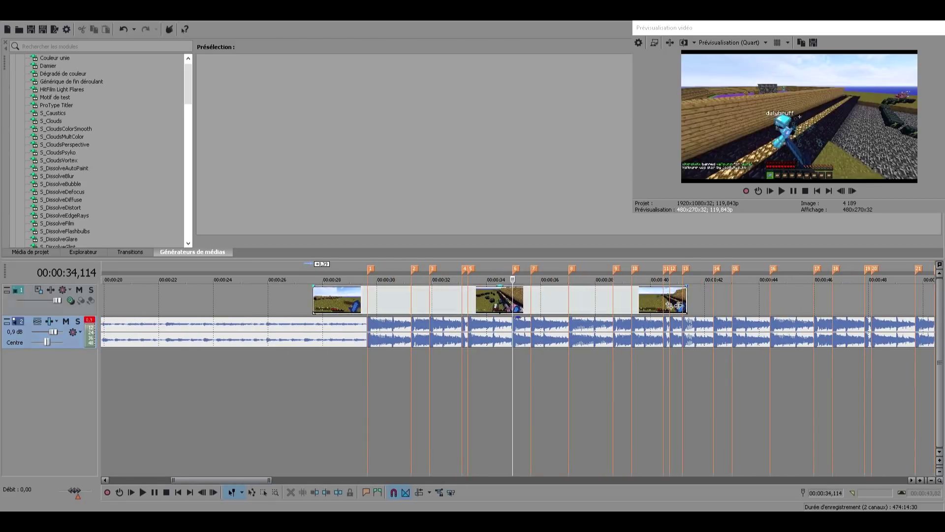
{"action": "right_click", "coordinate": [350, 302]}
{"action": "mouse_move", "coordinate": [403, 408]}
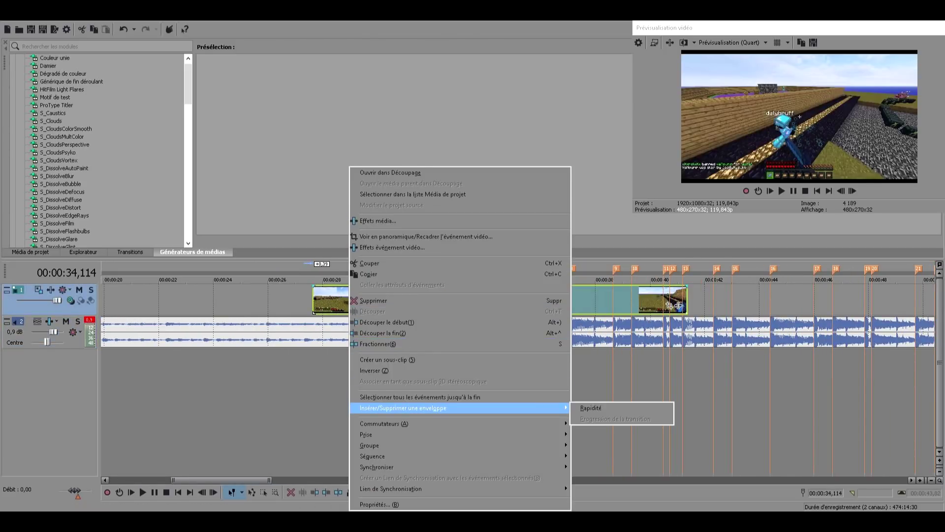
{"action": "left_click", "coordinate": [591, 408]}
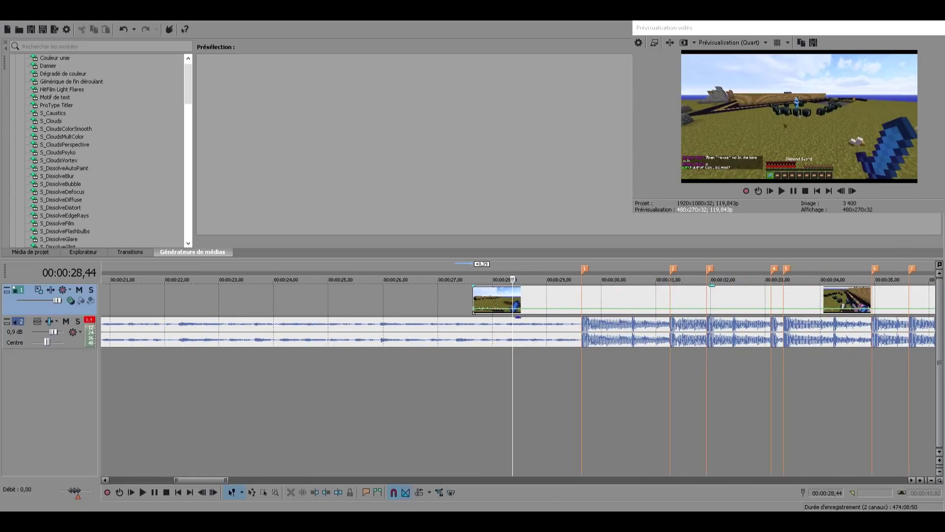
Step: Lower the gameplay clip's velocity line slightly and play the clip from its start to find the first hit
{"action": "left_click_drag", "start_coordinate": [531, 309], "coordinate": [531, 311]}
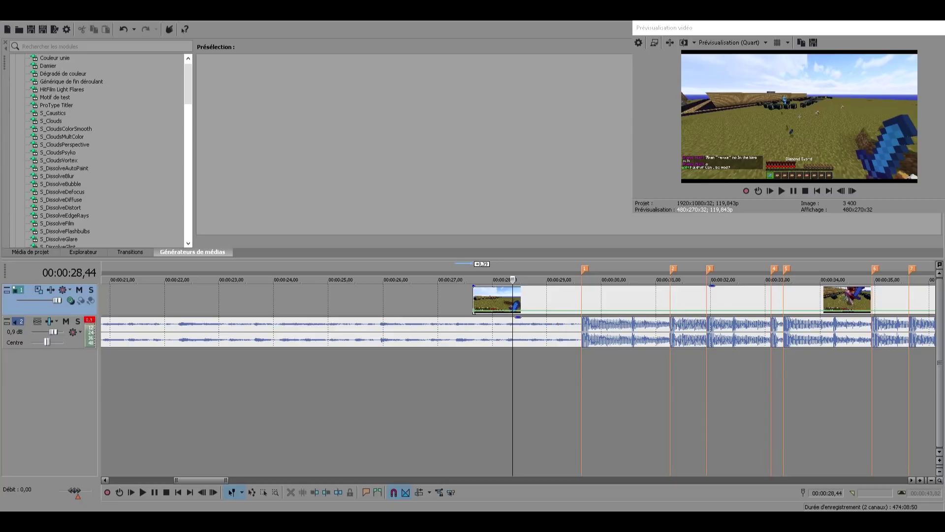
{"action": "left_click", "coordinate": [476, 374]}
{"action": "left_click", "coordinate": [782, 191]}
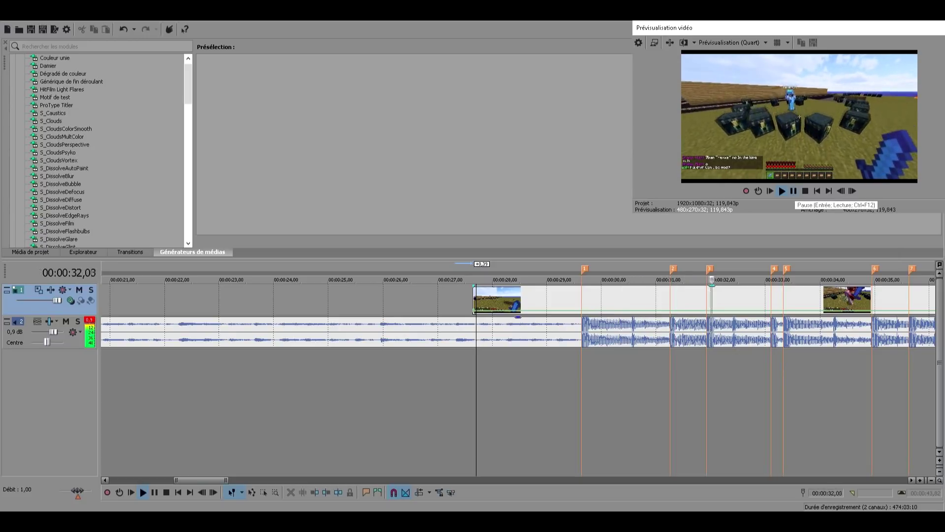
{"action": "left_click", "coordinate": [793, 191]}
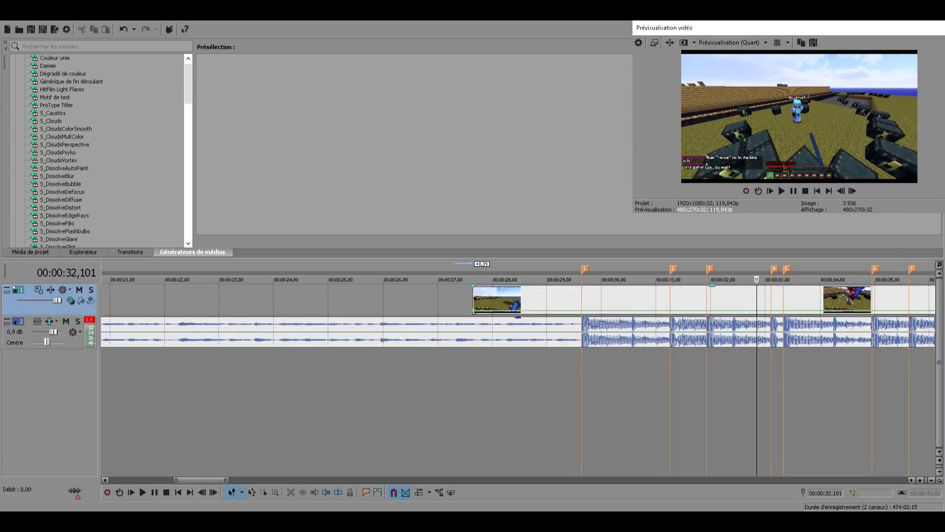
Step: Move the gameplay clip earlier to start just before 00:00:24,00, aligning its first hit with the first marker, and play the result
{"action": "left_click_drag", "start_coordinate": [497, 299], "coordinate": [284, 299]}
{"action": "left_click", "coordinate": [583, 389]}
{"action": "scroll", "coordinate": [284, 300], "scroll_direction": "down", "scroll_amount": 3}
{"action": "scroll", "coordinate": [640, 305], "scroll_direction": "up", "scroll_amount": 4}
{"action": "left_click", "coordinate": [782, 191]}
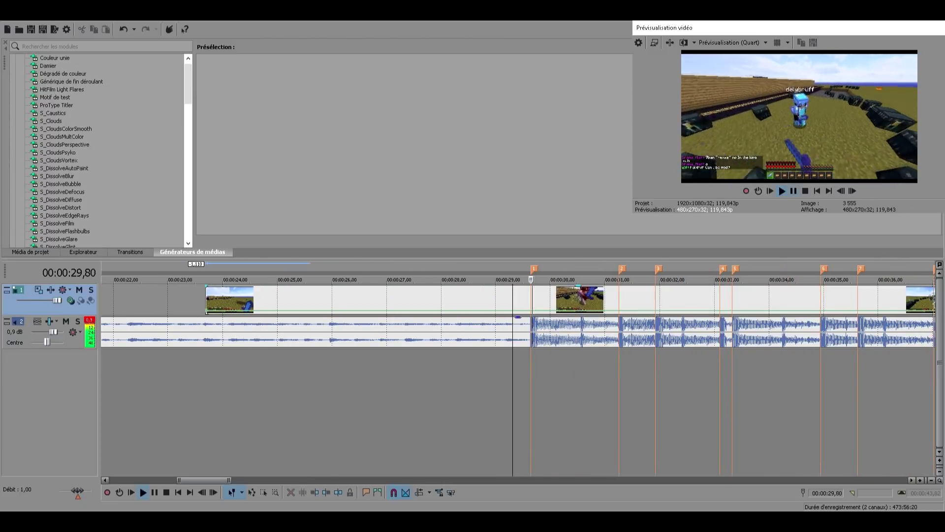
{"action": "left_click", "coordinate": [793, 191]}
{"action": "scroll", "coordinate": [432, 305], "scroll_direction": "down", "scroll_amount": 4}
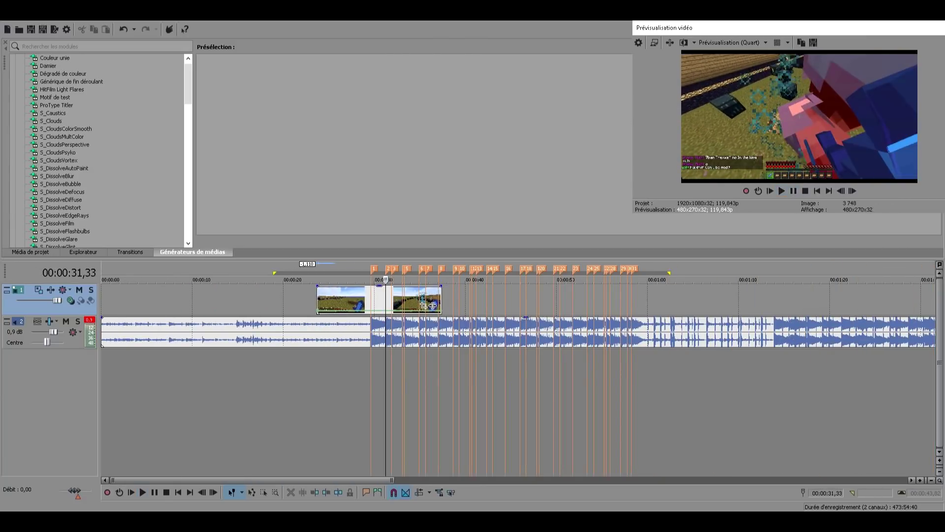
Step: Check the gameplay frames around the first marker at 00:00:29,77 against the drop in the music
{"action": "left_click", "coordinate": [355, 393]}
{"action": "left_click", "coordinate": [385, 394]}
{"action": "left_click", "coordinate": [371, 394]}
{"action": "scroll", "coordinate": [371, 394], "scroll_direction": "up", "scroll_amount": 5}
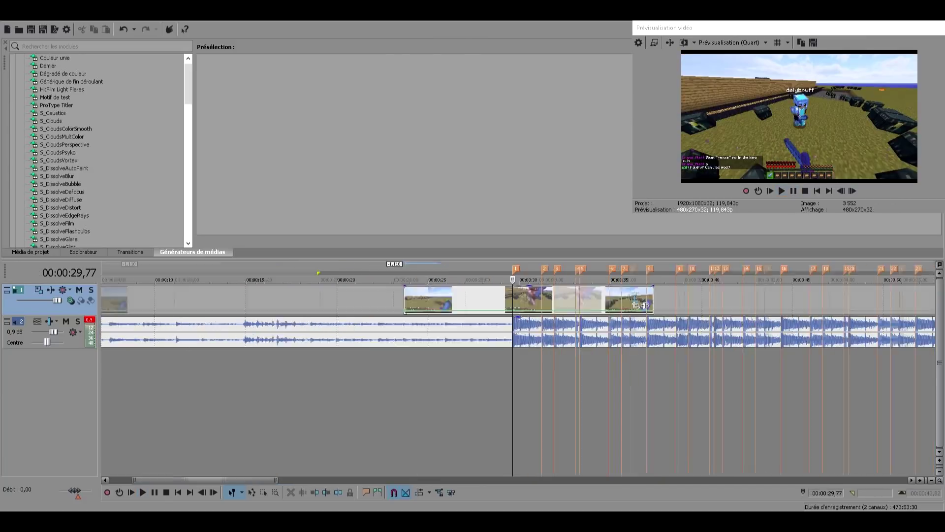
{"action": "key", "text": "space"}
{"action": "key", "text": "space"}
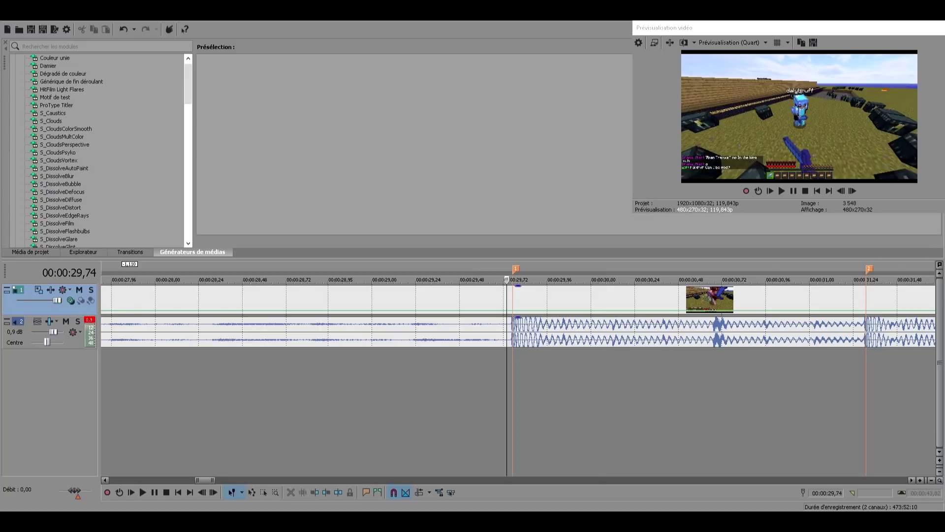
{"action": "scroll", "coordinate": [517, 374], "scroll_direction": "down", "scroll_amount": 5}
{"action": "left_click", "coordinate": [495, 384]}
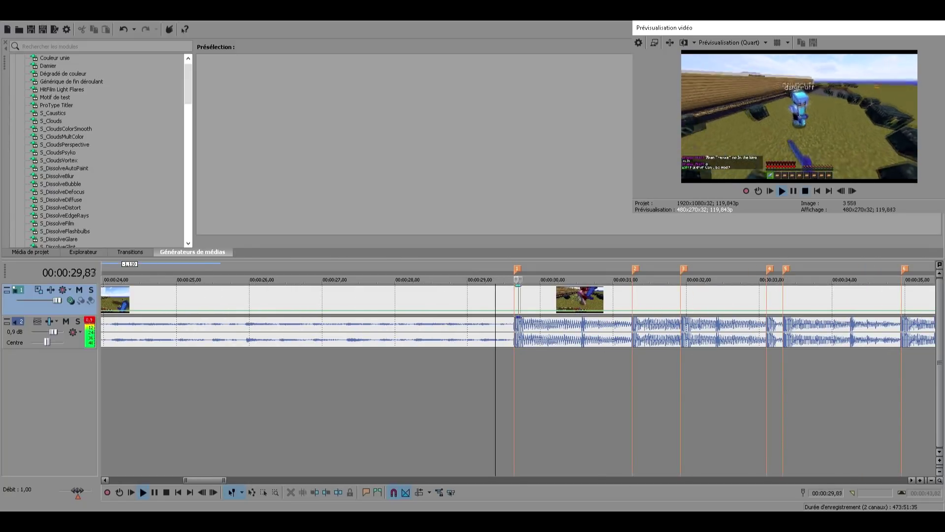
Step: Add velocity envelope points on the first marker at 00:00:29,77 and on either side, at 00:00:29,92 and about 00:00:29,62
{"action": "left_click", "coordinate": [514, 384]}
{"action": "scroll", "coordinate": [514, 384], "scroll_direction": "up", "scroll_amount": 4}
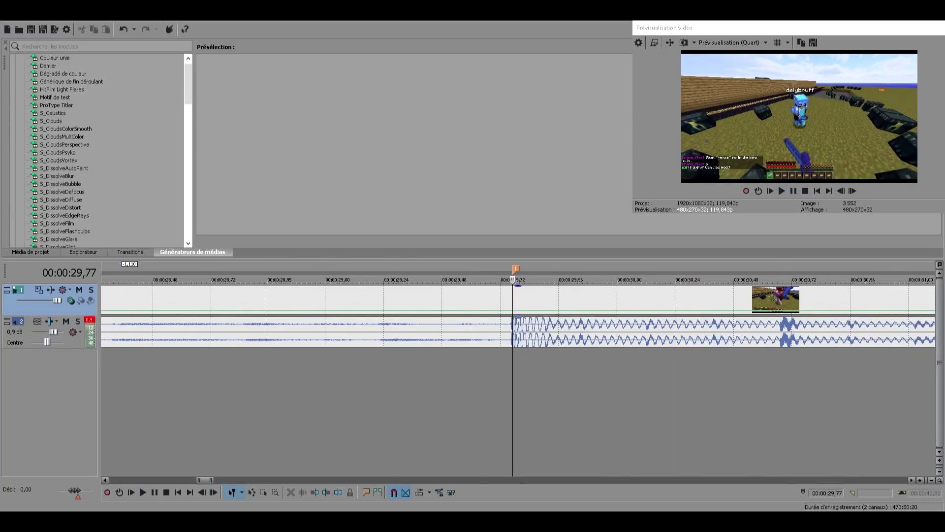
{"action": "right_click", "coordinate": [513, 311]}
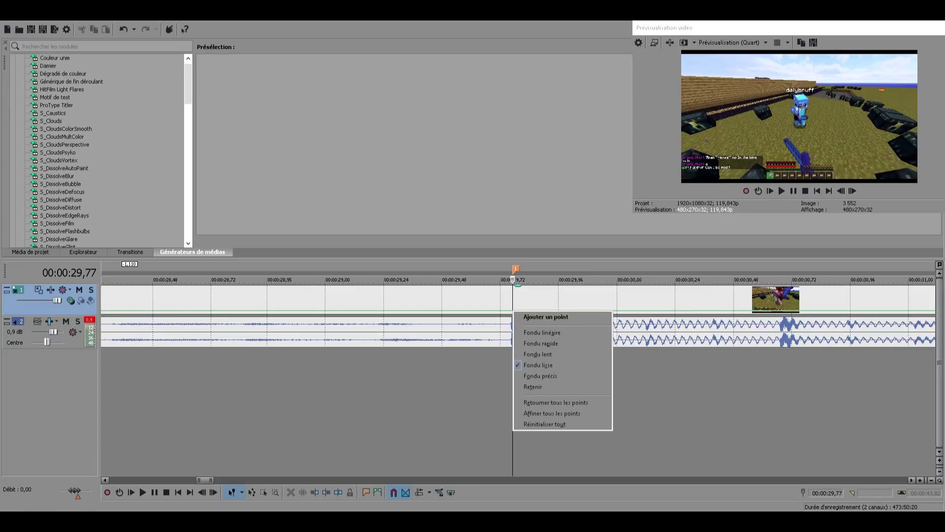
{"action": "left_click", "coordinate": [526, 317]}
{"action": "left_click", "coordinate": [500, 384]}
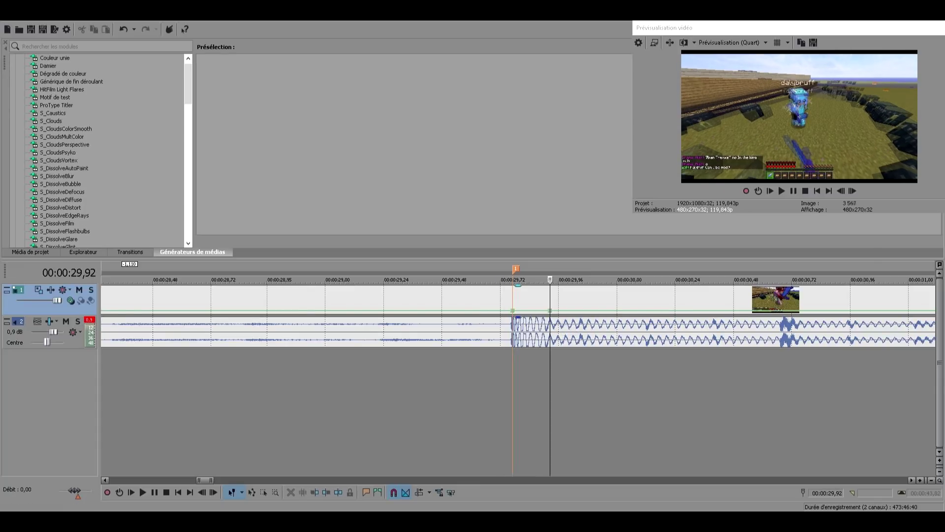
{"action": "double_click", "coordinate": [477, 311]}
Step: Play and step through the gameplay around the three velocity points at the first marker
{"action": "left_click", "coordinate": [500, 383]}
{"action": "left_click", "coordinate": [512, 384]}
{"action": "key", "text": "space"}
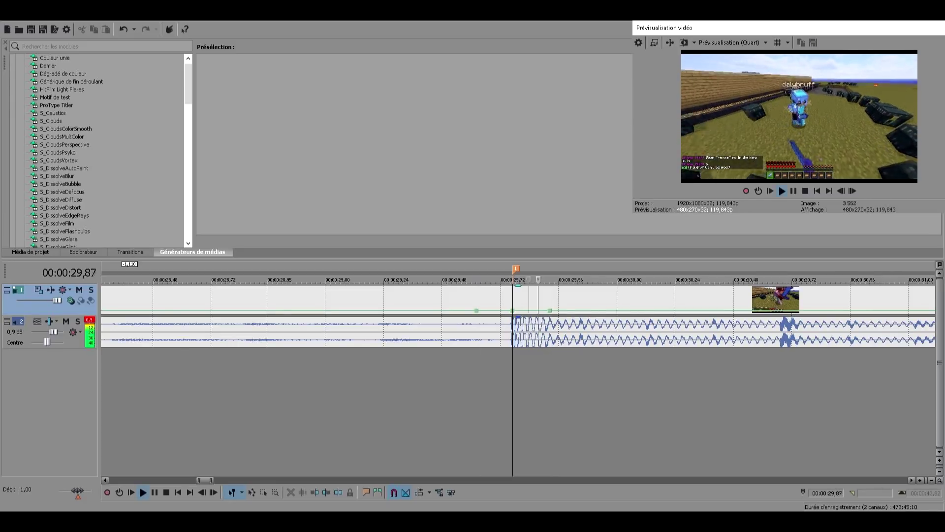
{"action": "key", "text": "space"}
{"action": "key", "text": "space"}
{"action": "left_click", "coordinate": [471, 384]}
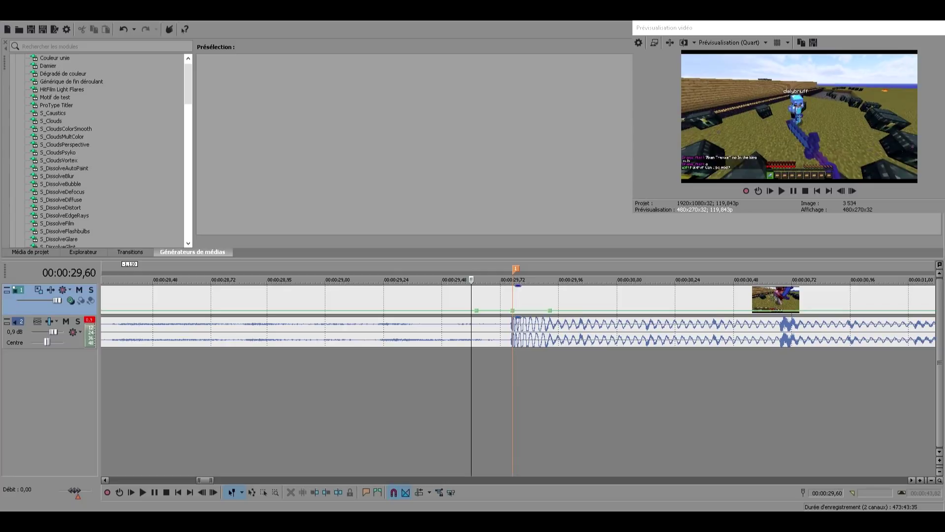
{"action": "left_click", "coordinate": [549, 384]}
{"action": "key", "text": "Return"}
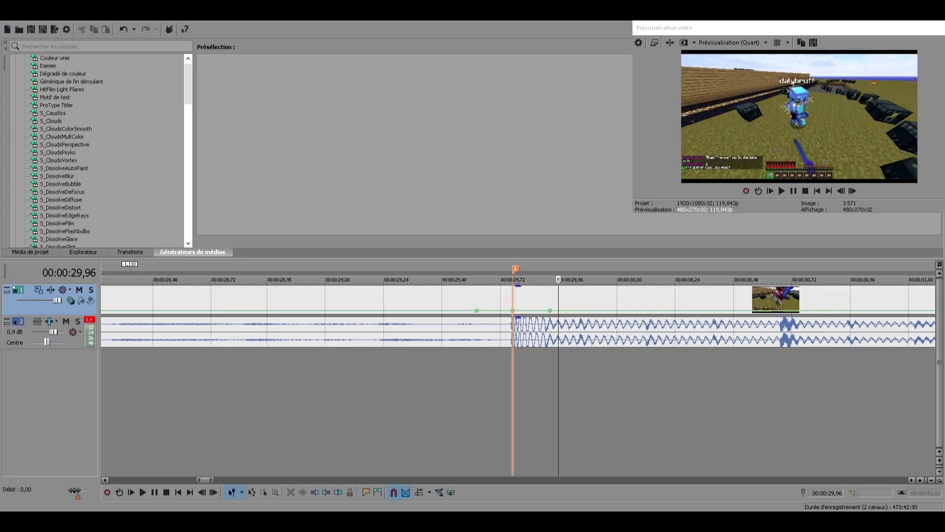
{"action": "key", "text": "space"}
Step: Raise the velocity point on the first marker to 697 % and play the section from just before it
{"action": "left_click_drag", "start_coordinate": [513, 310], "coordinate": [512, 294]}
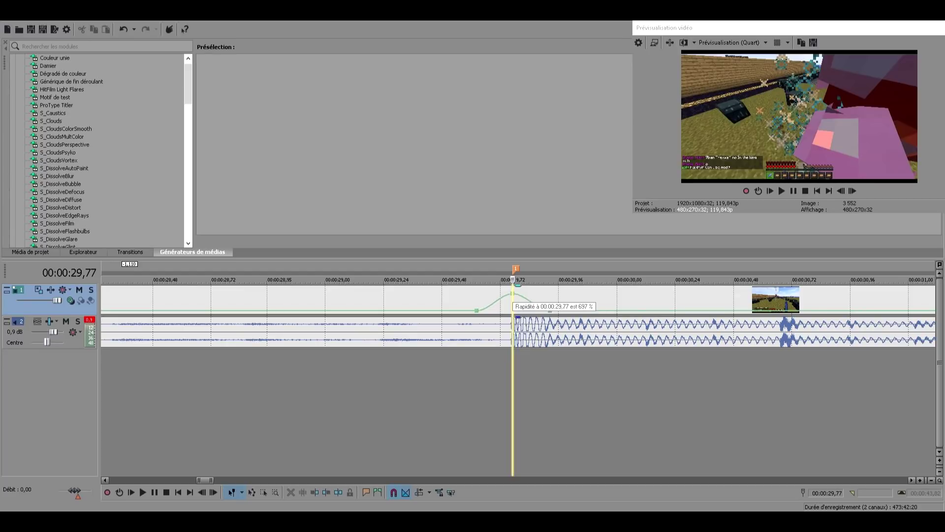
{"action": "left_click", "coordinate": [463, 300]}
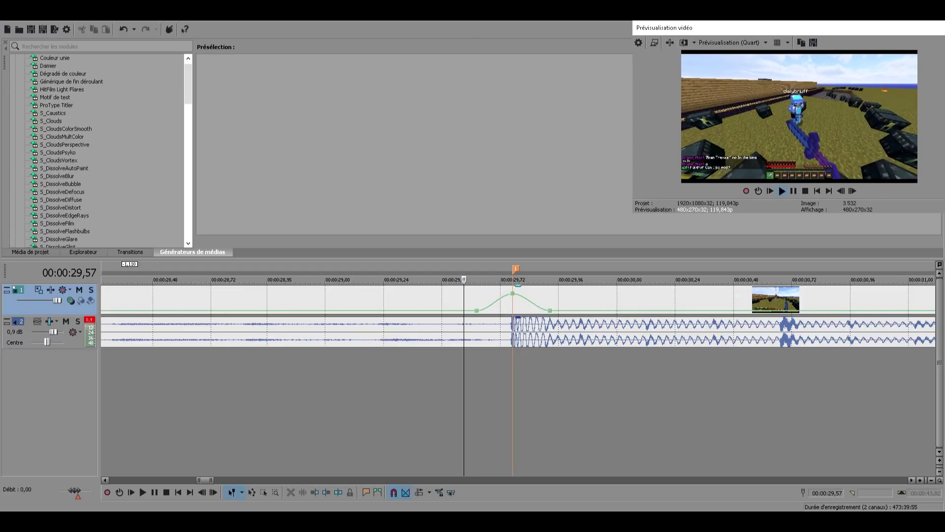
{"action": "key", "text": "space"}
{"action": "key", "text": "Return"}
{"action": "key", "text": "Down"}
Step: Set the velocity segment rising to the first marker to Fondu lent and play back the accelerated hit
{"action": "left_click", "coordinate": [375, 299]}
{"action": "scroll", "coordinate": [375, 299], "scroll_direction": "up", "scroll_amount": 3}
{"action": "left_click", "coordinate": [546, 300]}
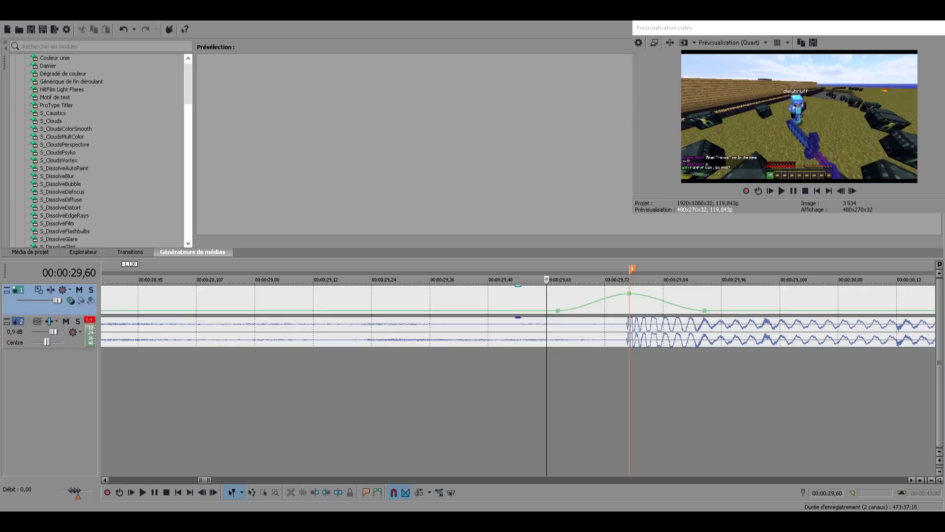
{"action": "right_click", "coordinate": [592, 305]}
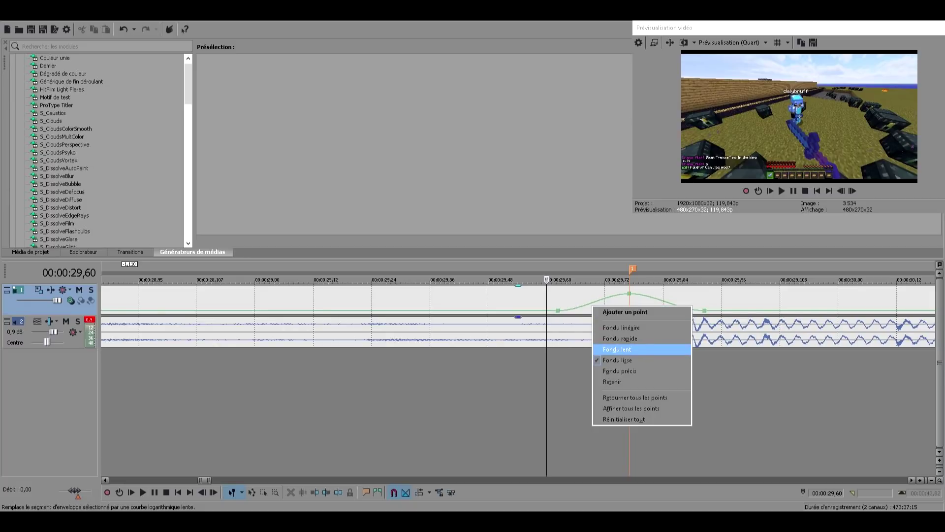
{"action": "left_click", "coordinate": [617, 349]}
{"action": "key", "text": "space"}
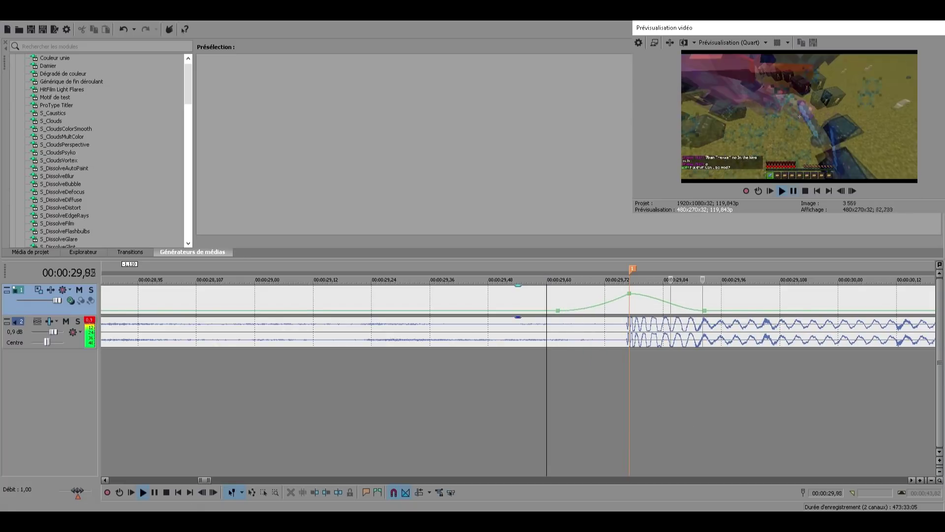
{"action": "scroll", "coordinate": [878, 305], "scroll_direction": "down", "scroll_amount": 5}
{"action": "key", "text": "space"}
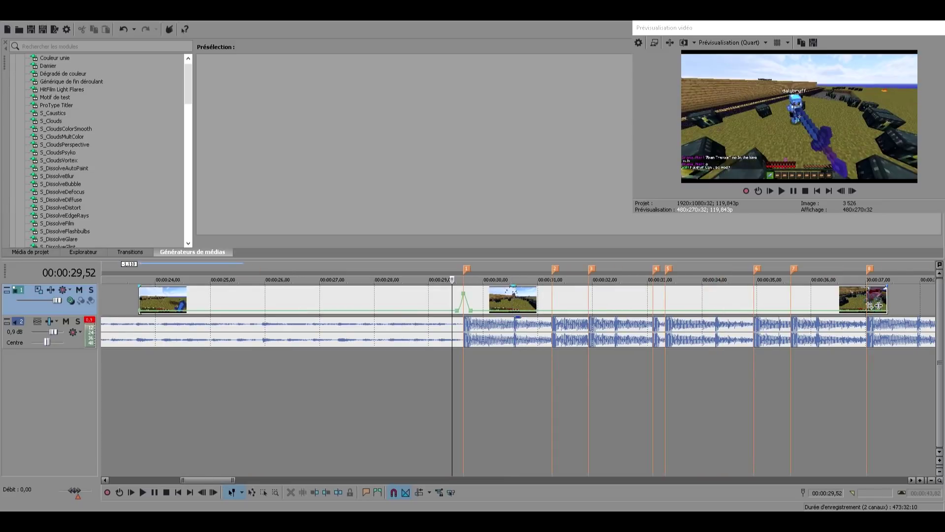
{"action": "key", "text": "space"}
{"action": "left_click", "coordinate": [794, 191]}
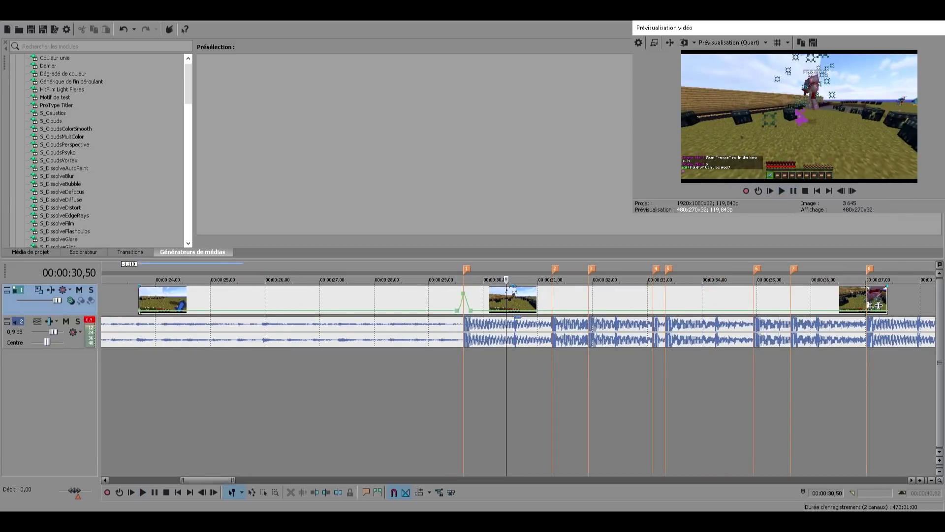
Step: Examine the gameplay against the following beat markers and replay the clip from 00:00:26,92 through the first marker
{"action": "scroll", "coordinate": [543, 384], "scroll_direction": "down", "scroll_amount": 1}
{"action": "left_click", "coordinate": [543, 384]}
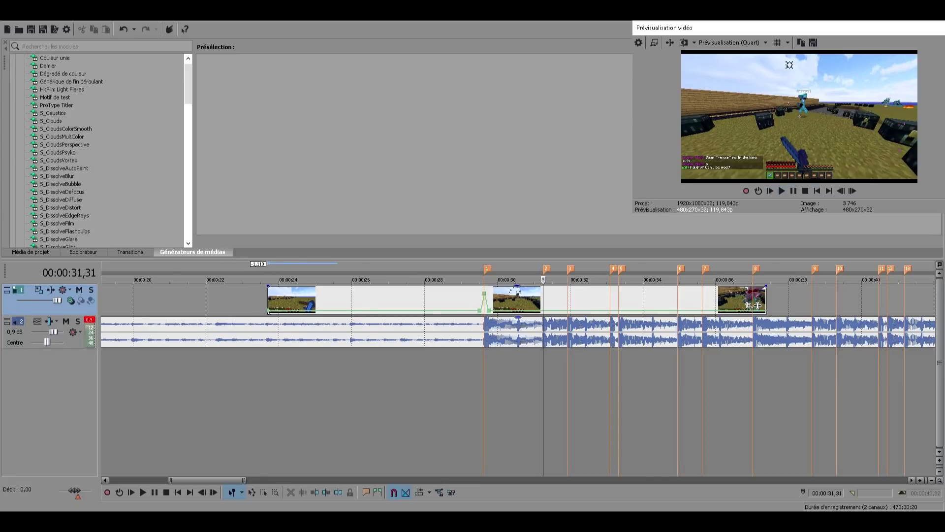
{"action": "scroll", "coordinate": [756, 305], "scroll_direction": "down", "scroll_amount": 2}
{"action": "left_click", "coordinate": [575, 384]}
{"action": "scroll", "coordinate": [575, 384], "scroll_direction": "up", "scroll_amount": 4}
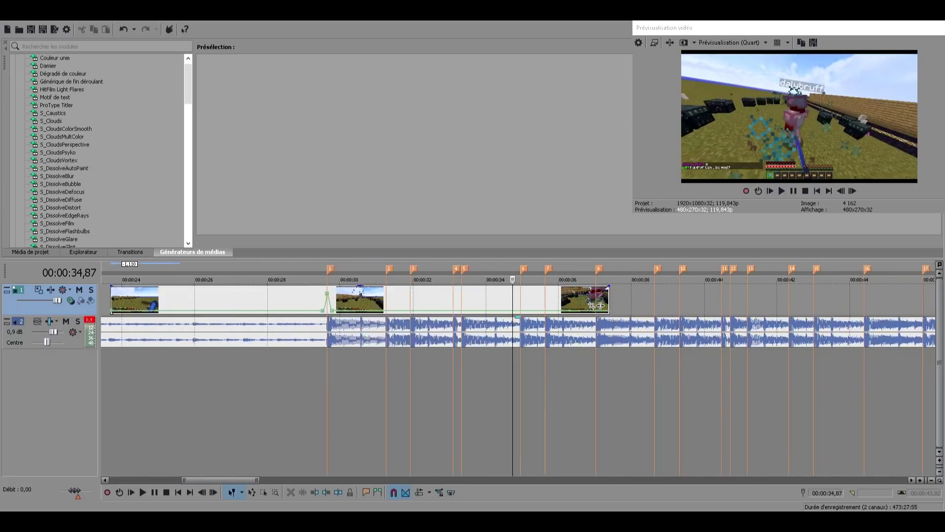
{"action": "scroll", "coordinate": [576, 384], "scroll_direction": "down", "scroll_amount": 4}
{"action": "left_click", "coordinate": [367, 384]}
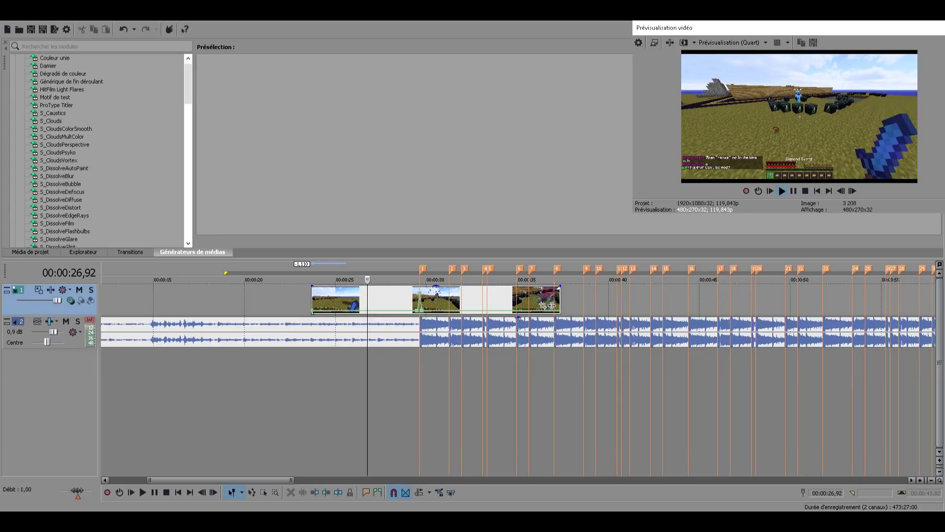
{"action": "scroll", "coordinate": [768, 384], "scroll_direction": "down", "scroll_amount": 1}
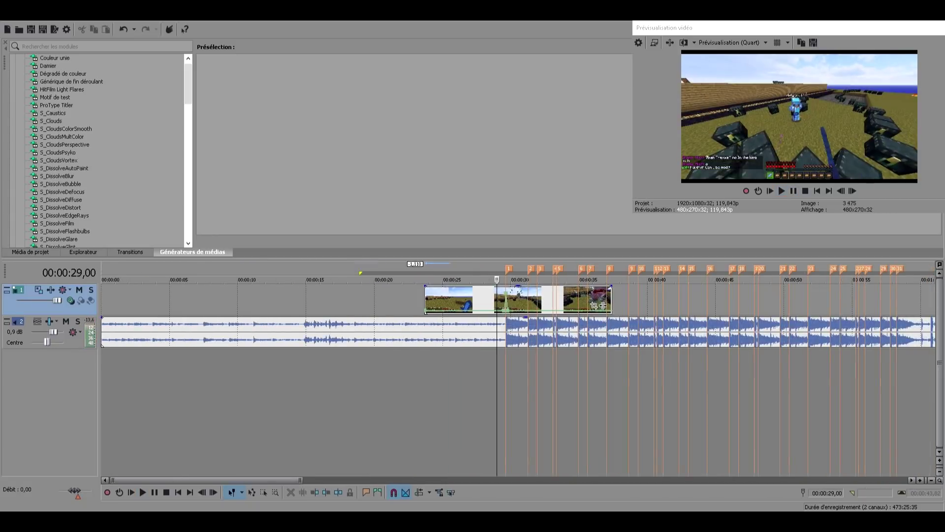
Step: Extend the end of the gameplay clip until it covers the last beat marker
{"action": "left_click", "coordinate": [594, 305]}
{"action": "scroll", "coordinate": [597, 305], "scroll_direction": "up", "scroll_amount": 4}
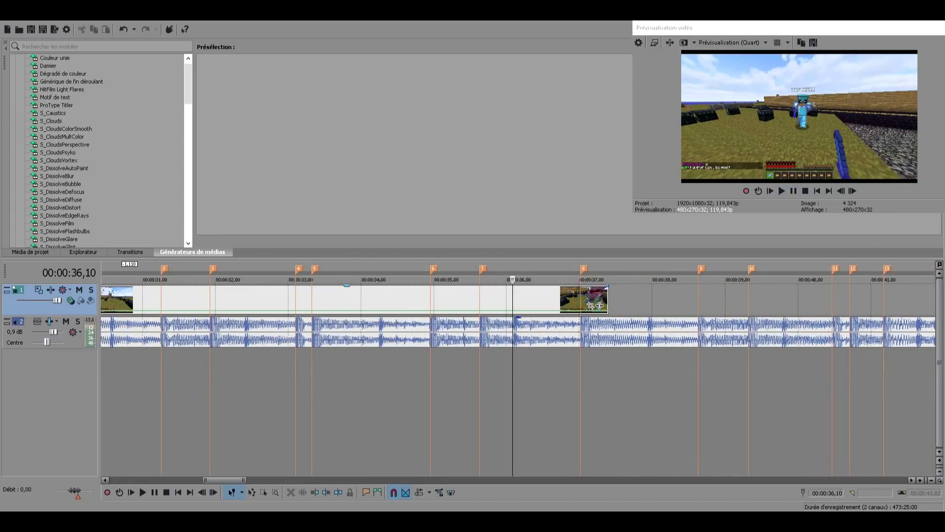
{"action": "left_click_drag", "start_coordinate": [608, 299], "coordinate": [904, 299]}
{"action": "scroll", "coordinate": [903, 299], "scroll_direction": "down", "scroll_amount": 4}
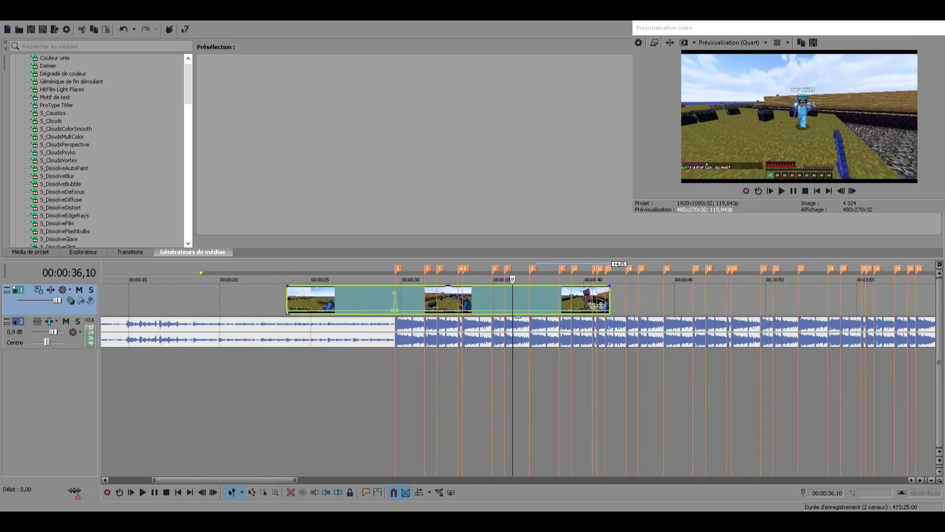
{"action": "left_click_drag", "start_coordinate": [601, 305], "coordinate": [898, 305]}
{"action": "left_click_drag", "start_coordinate": [732, 393], "coordinate": [840, 394]}
{"action": "scroll", "coordinate": [892, 305], "scroll_direction": "down", "scroll_amount": 5}
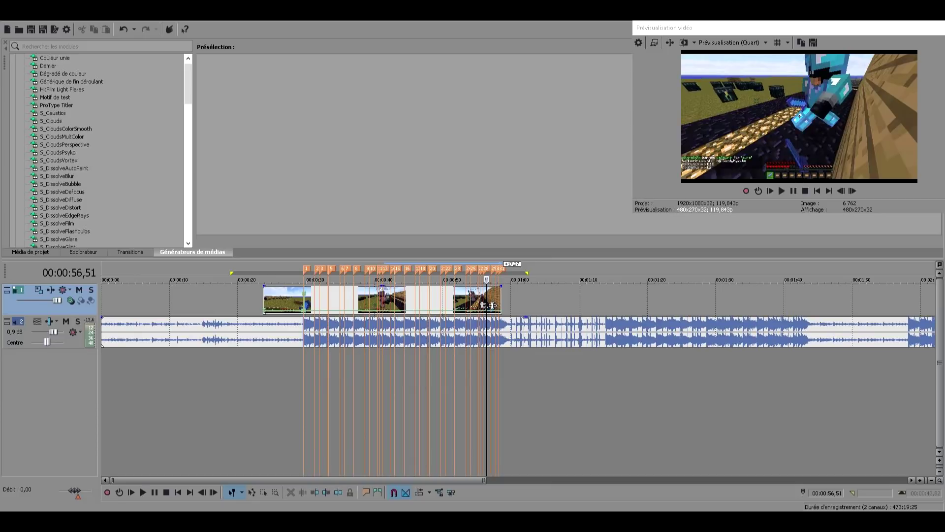
{"action": "scroll", "coordinate": [492, 306], "scroll_direction": "up", "scroll_amount": 5}
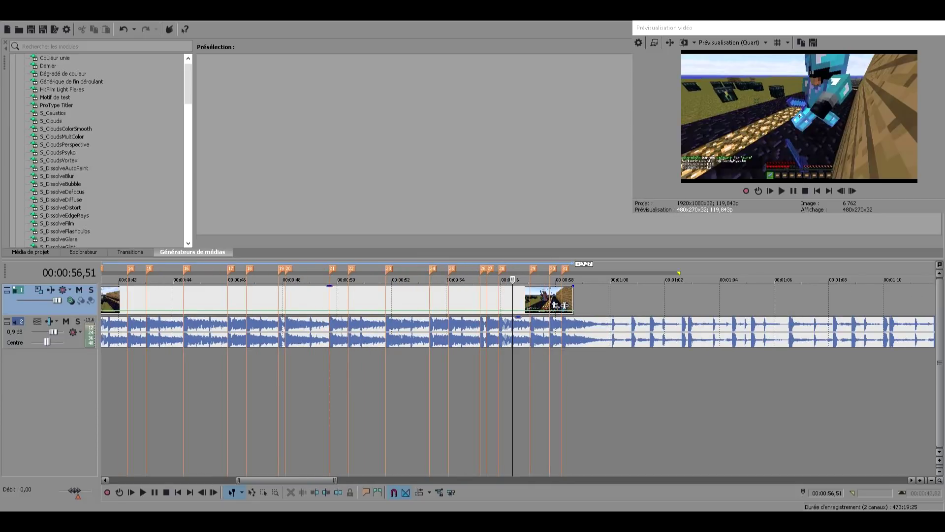
{"action": "left_click", "coordinate": [564, 306]}
{"action": "scroll", "coordinate": [561, 305], "scroll_direction": "down", "scroll_amount": 5}
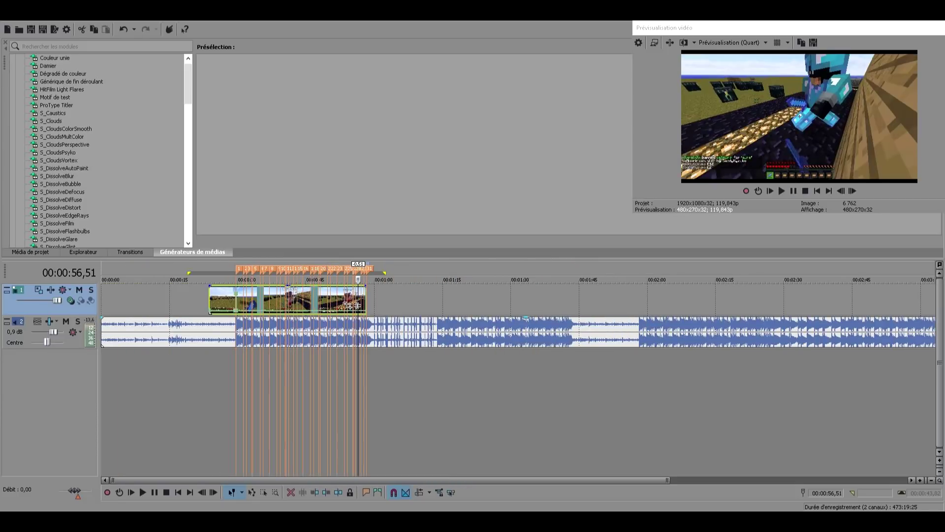
Step: Play the gameplay from just before the first marker to check the accelerated hit against the music
{"action": "left_click", "coordinate": [227, 374]}
{"action": "scroll", "coordinate": [227, 374], "scroll_direction": "up", "scroll_amount": 5}
{"action": "left_click", "coordinate": [696, 374]}
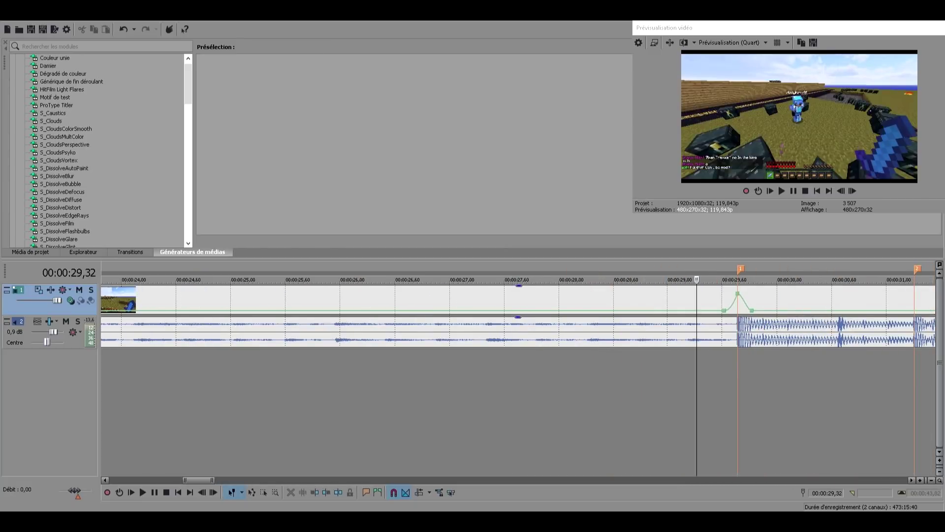
{"action": "left_click", "coordinate": [726, 374]}
{"action": "scroll", "coordinate": [726, 374], "scroll_direction": "down", "scroll_amount": 2}
{"action": "scroll", "coordinate": [727, 374], "scroll_direction": "down", "scroll_amount": 1}
{"action": "left_click", "coordinate": [781, 191]}
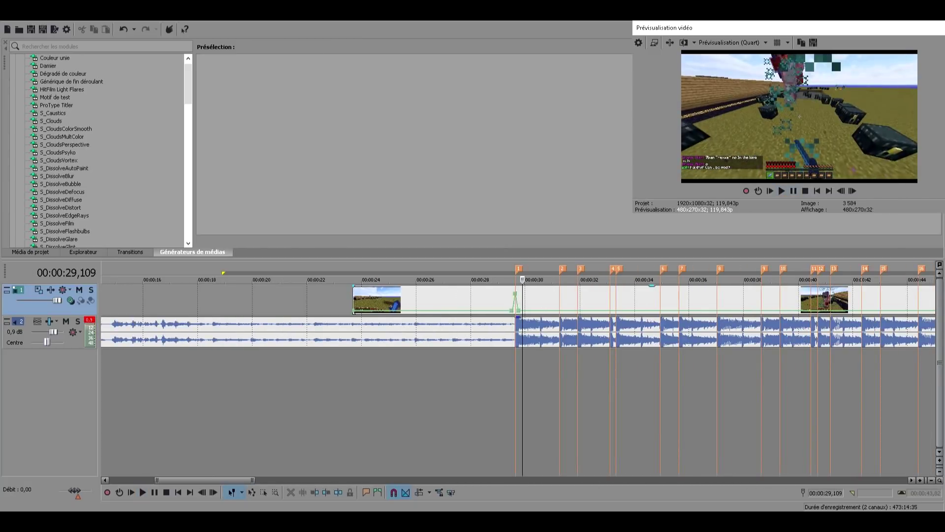
{"action": "key", "text": "space"}
{"action": "scroll", "coordinate": [518, 374], "scroll_direction": "down", "scroll_amount": 5}
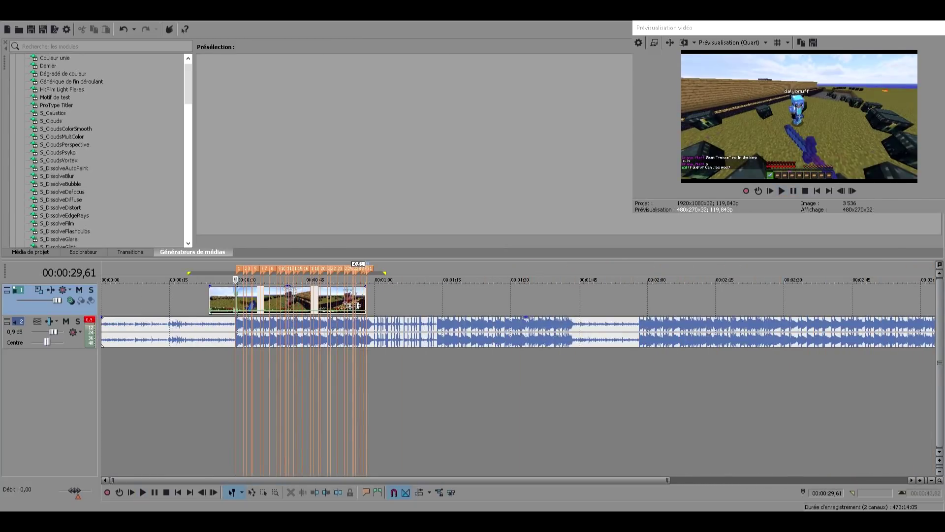
Step: Examine the gameplay at several points along the extended clip, ending between the first and second markers
{"action": "left_click", "coordinate": [353, 374]}
{"action": "scroll", "coordinate": [353, 374], "scroll_direction": "up", "scroll_amount": 5}
{"action": "left_click", "coordinate": [347, 374]}
{"action": "scroll", "coordinate": [347, 374], "scroll_direction": "down", "scroll_amount": 2}
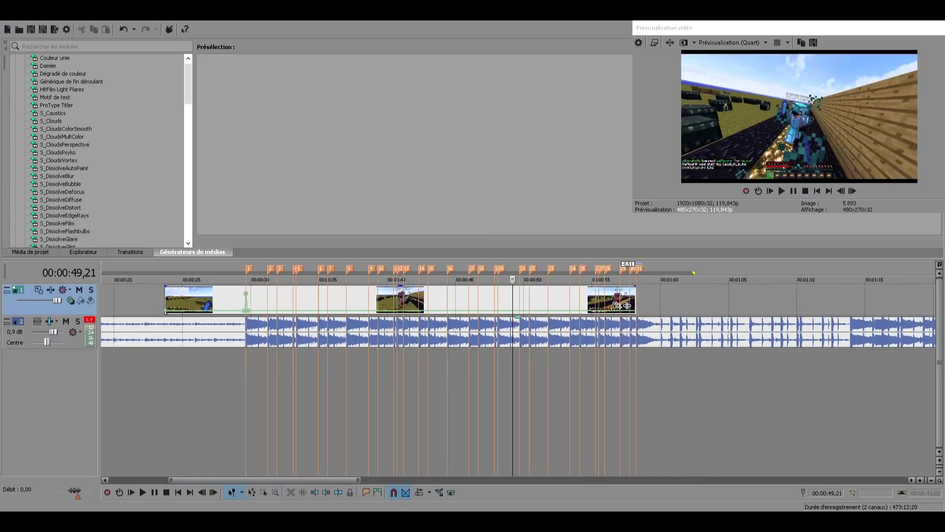
{"action": "left_click", "coordinate": [343, 374]}
{"action": "left_click", "coordinate": [295, 374]}
{"action": "scroll", "coordinate": [296, 375], "scroll_direction": "up", "scroll_amount": 6}
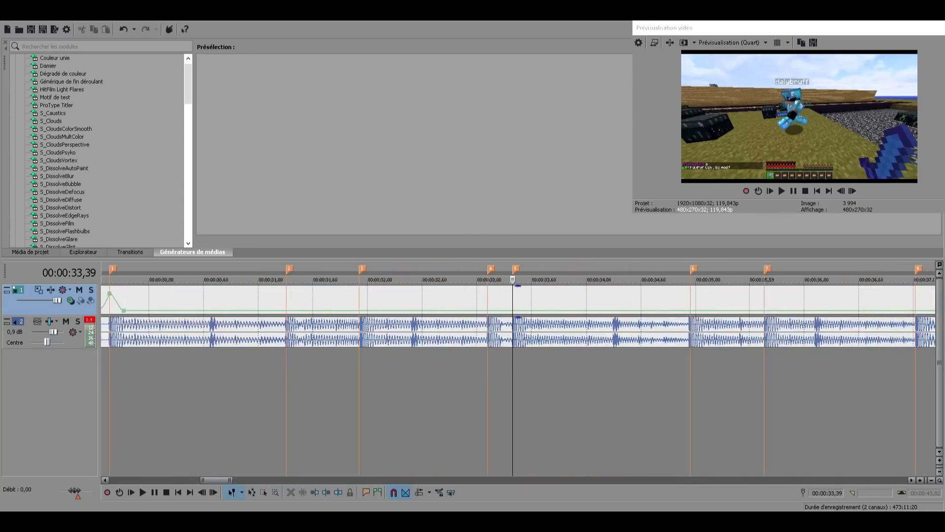
{"action": "scroll", "coordinate": [463, 374], "scroll_direction": "down", "scroll_amount": 5}
{"action": "left_click", "coordinate": [463, 374]}
{"action": "scroll", "coordinate": [463, 374], "scroll_direction": "up", "scroll_amount": 5}
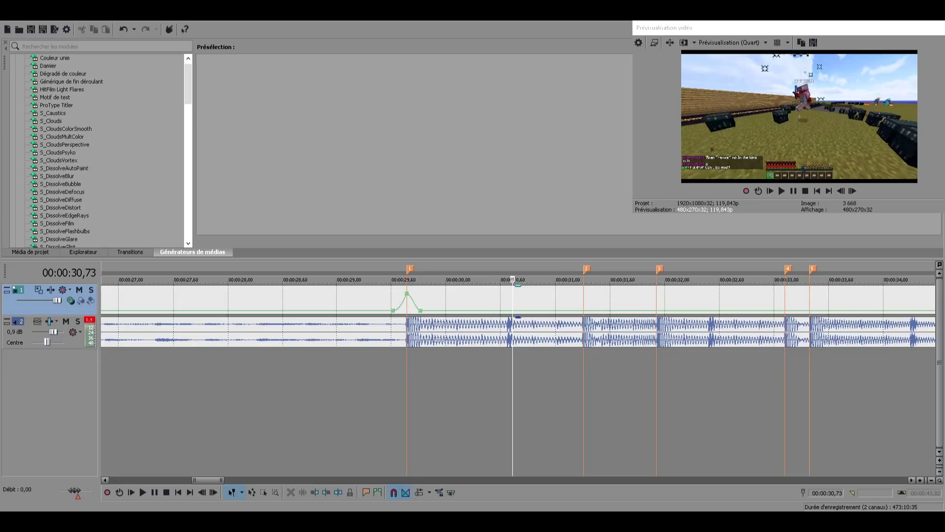
Step: Advance through the gameplay from 00:00:30,73 to the second marker and inspect the action there
{"action": "key", "text": "Right"}
{"action": "key", "text": "Right"}
{"action": "key", "text": "Right"}
{"action": "key", "text": "Right"}
{"action": "key", "text": "Right"}
{"action": "key", "text": "Right"}
{"action": "key", "text": "Right"}
{"action": "key", "text": "Right"}
{"action": "key", "text": "Right"}
{"action": "key", "text": "Right"}
{"action": "key", "text": "Right"}
{"action": "key", "text": "Right"}
{"action": "key", "text": "Right"}
{"action": "key", "text": "Right"}
{"action": "key", "text": "Right"}
{"action": "key", "text": "Right"}
{"action": "key", "text": "Right"}
{"action": "key", "text": "Right"}
{"action": "key", "text": "Right"}
{"action": "key", "text": "Right"}
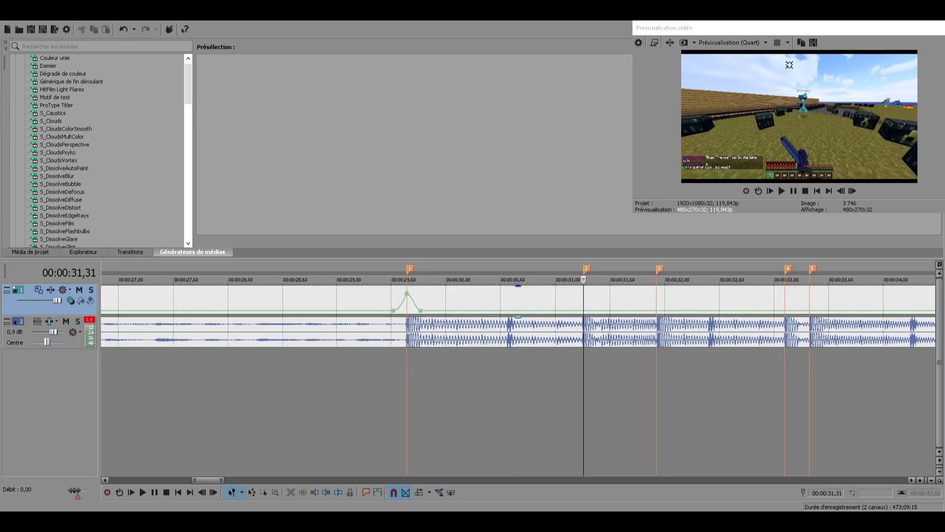
{"action": "key", "text": "Up"}
{"action": "key", "text": "Up"}
{"action": "key", "text": "Up"}
{"action": "key", "text": "Down"}
{"action": "key", "text": "Down"}
{"action": "key", "text": "Down"}
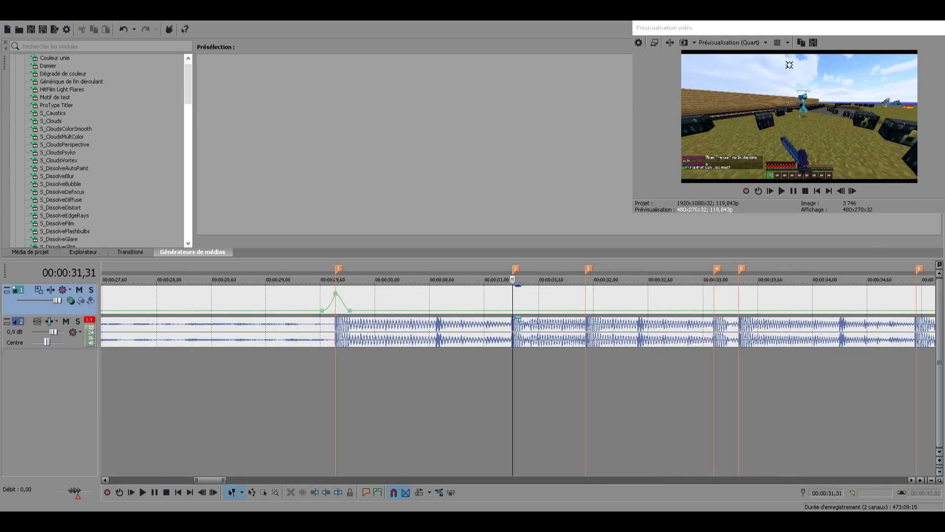
Step: Add three velocity points around the second marker and raise the middle one into a peak
{"action": "double_click", "coordinate": [529, 310]}
{"action": "right_click", "coordinate": [515, 312]}
{"action": "double_click", "coordinate": [512, 310]}
{"action": "double_click", "coordinate": [493, 310]}
{"action": "left_click_drag", "start_coordinate": [513, 310], "coordinate": [512, 296]}
Step: Create a three-point velocity peak on the third marker and set its rising segment to Fondu lent
{"action": "double_click", "coordinate": [585, 310]}
{"action": "right_click", "coordinate": [585, 310]}
{"action": "double_click", "coordinate": [604, 310]}
{"action": "double_click", "coordinate": [567, 310]}
{"action": "left_click_drag", "start_coordinate": [585, 310], "coordinate": [585, 296]}
{"action": "right_click", "coordinate": [578, 303]}
{"action": "left_click", "coordinate": [622, 347]}
Step: Add three velocity points around each of the fourth and fifth markers and raise the middle ones into peaks
{"action": "double_click", "coordinate": [713, 310]}
{"action": "double_click", "coordinate": [702, 311]}
{"action": "double_click", "coordinate": [723, 310]}
{"action": "double_click", "coordinate": [738, 310]}
{"action": "double_click", "coordinate": [732, 310]}
{"action": "double_click", "coordinate": [749, 310]}
{"action": "left_click_drag", "start_coordinate": [738, 310], "coordinate": [739, 299]}
{"action": "left_click_drag", "start_coordinate": [714, 310], "coordinate": [714, 301]}
Step: Set the velocity segments rising to the fourth and fifth markers to Fondu lent and play the section
{"action": "right_click", "coordinate": [710, 305]}
{"action": "left_click", "coordinate": [734, 347]}
{"action": "right_click", "coordinate": [737, 305]}
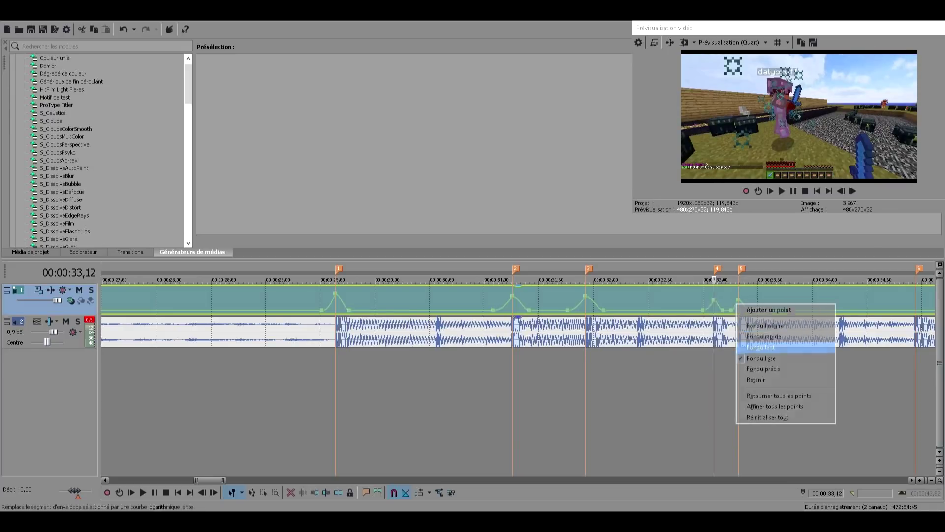
{"action": "left_click", "coordinate": [761, 347]}
{"action": "left_click", "coordinate": [680, 384]}
{"action": "left_click", "coordinate": [782, 191]}
Step: Add three velocity points around each of the sixth and seventh markers and raise the middle ones into peaks
{"action": "scroll", "coordinate": [555, 384], "scroll_direction": "down", "scroll_amount": 3}
{"action": "left_click", "coordinate": [554, 384]}
{"action": "double_click", "coordinate": [554, 310]}
{"action": "double_click", "coordinate": [548, 310]}
{"action": "double_click", "coordinate": [563, 310]}
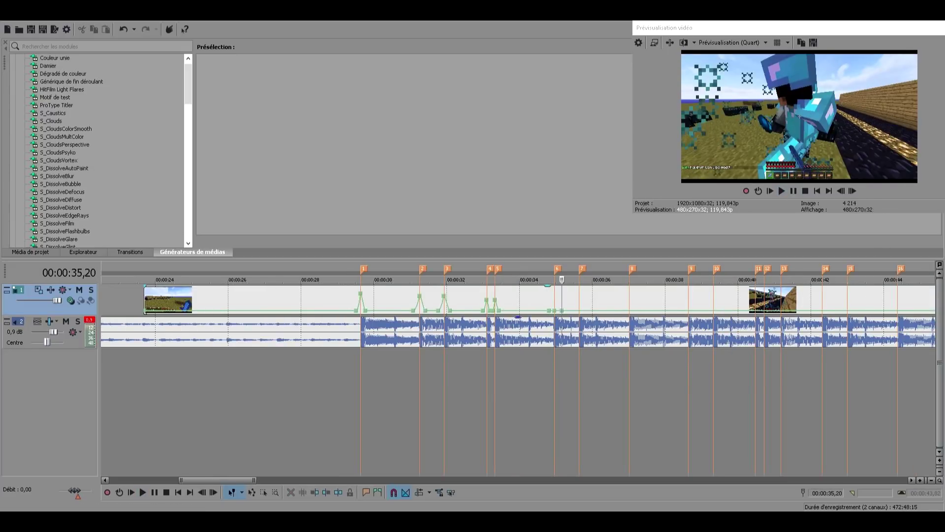
{"action": "double_click", "coordinate": [574, 310]}
{"action": "double_click", "coordinate": [586, 310]}
{"action": "scroll", "coordinate": [586, 310], "scroll_direction": "up", "scroll_amount": 3}
{"action": "double_click", "coordinate": [490, 310]}
{"action": "left_click_drag", "start_coordinate": [490, 310], "coordinate": [490, 299]}
{"action": "left_click_drag", "start_coordinate": [418, 310], "coordinate": [416, 299]}
Step: Set the velocity segments rising to the sixth and seventh markers to Fondu lent
{"action": "right_click", "coordinate": [411, 306]}
{"action": "left_click", "coordinate": [434, 348]}
{"action": "right_click", "coordinate": [484, 306]}
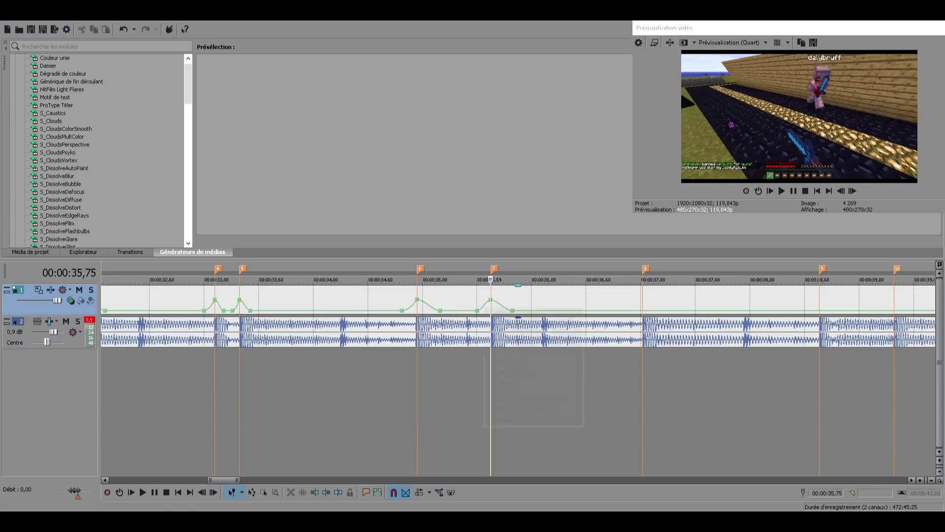
{"action": "left_click", "coordinate": [507, 347]}
Step: Create velocity peaks on the eighth and ninth markers, with Fondu lent on the rising segments
{"action": "left_click", "coordinate": [642, 384]}
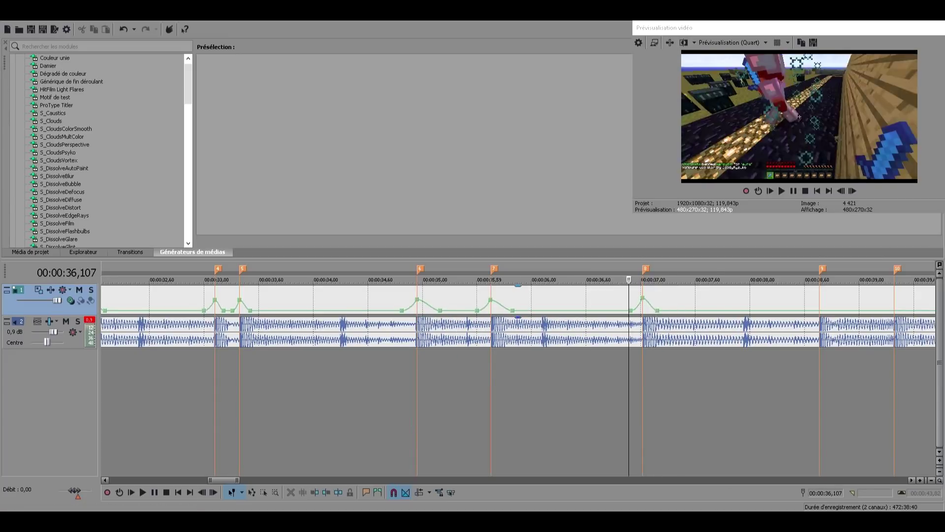
{"action": "scroll", "coordinate": [519, 374], "scroll_direction": "down", "scroll_amount": 2}
{"action": "double_click", "coordinate": [574, 310]}
{"action": "double_click", "coordinate": [593, 310]}
{"action": "right_click", "coordinate": [579, 306]}
{"action": "mouse_move", "coordinate": [584, 310]}
{"action": "left_mouse_down"}
{"action": "mouse_move", "coordinate": [584, 299]}
{"action": "mouse_move", "coordinate": [634, 296]}
{"action": "left_mouse_up"}
{"action": "left_click", "coordinate": [602, 348]}
Step: Create a three-point velocity peak on the tenth marker with a Fondu lent rising segment
{"action": "double_click", "coordinate": [634, 310]}
{"action": "double_click", "coordinate": [645, 310]}
{"action": "double_click", "coordinate": [624, 310]}
{"action": "right_click", "coordinate": [629, 305]}
{"action": "left_click", "coordinate": [652, 348]}
Step: Create a three-point velocity peak on the eleventh marker and set its rising segment to Fondu lent
{"action": "double_click", "coordinate": [716, 310]}
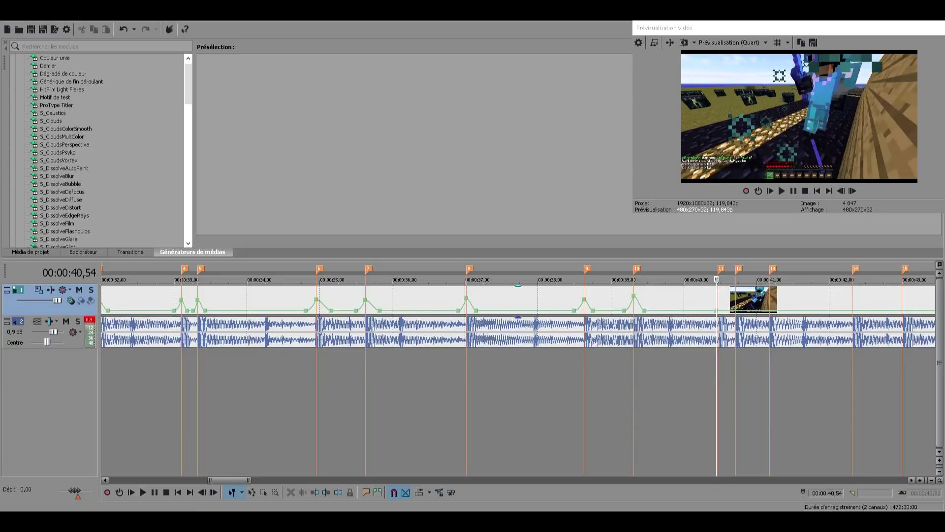
{"action": "scroll", "coordinate": [716, 311], "scroll_direction": "up", "scroll_amount": 3}
{"action": "double_click", "coordinate": [506, 310]}
{"action": "double_click", "coordinate": [534, 310]}
{"action": "left_click_drag", "start_coordinate": [512, 310], "coordinate": [517, 298]}
{"action": "right_click", "coordinate": [511, 304]}
{"action": "left_click", "coordinate": [534, 348]}
Step: Add a three-point velocity peak on marker 12 and apply Fondu lent to its rising segment
{"action": "double_click", "coordinate": [569, 311]}
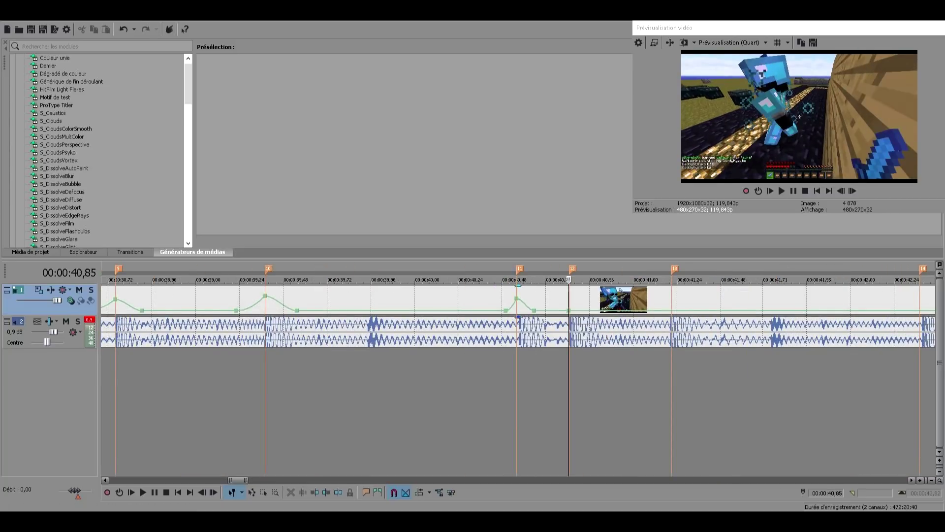
{"action": "double_click", "coordinate": [554, 310]}
{"action": "double_click", "coordinate": [585, 310]}
{"action": "left_click_drag", "start_coordinate": [569, 310], "coordinate": [569, 296]}
{"action": "right_click", "coordinate": [560, 305]}
{"action": "left_click", "coordinate": [583, 348]}
Step: Add a three-point velocity peak on marker 13 and apply Fondu lent to its rising segment
{"action": "double_click", "coordinate": [672, 311]}
{"action": "double_click", "coordinate": [656, 311]}
{"action": "double_click", "coordinate": [684, 310]}
{"action": "left_click_drag", "start_coordinate": [671, 310], "coordinate": [671, 298]}
{"action": "right_click", "coordinate": [664, 306]}
{"action": "left_click", "coordinate": [687, 350]}
Step: Play the section past marker 13, and create a velocity peak with a Fondu lent rise on marker 14
{"action": "left_click", "coordinate": [500, 394]}
{"action": "key", "text": "space"}
{"action": "key", "text": "Down"}
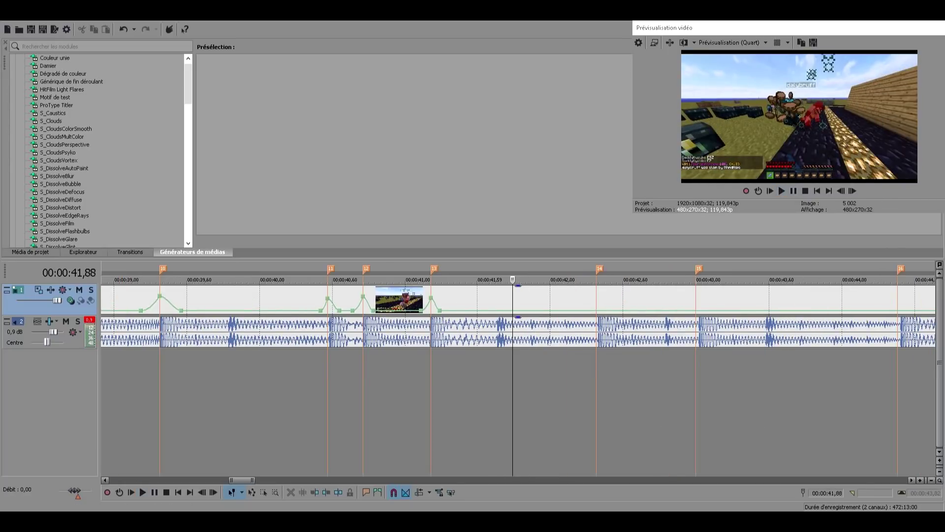
{"action": "double_click", "coordinate": [596, 310]}
{"action": "double_click", "coordinate": [584, 310]}
{"action": "double_click", "coordinate": [612, 310]}
{"action": "left_click_drag", "start_coordinate": [596, 310], "coordinate": [596, 296]}
{"action": "right_click", "coordinate": [590, 305]}
{"action": "left_click", "coordinate": [613, 348]}
Step: Play past marker 14, split the gameplay and music at marker 15 and delete everything after it
{"action": "left_click", "coordinate": [570, 393]}
{"action": "key", "text": "space"}
{"action": "scroll", "coordinate": [518, 379], "scroll_direction": "down", "scroll_amount": 3}
{"action": "key", "text": "s"}
{"action": "left_click", "coordinate": [618, 328]}
{"action": "key", "text": "Delete"}
Step: Play the shortened sequence to check the velocity peaks against the beats
{"action": "left_click", "coordinate": [413, 394]}
{"action": "left_click", "coordinate": [208, 394]}
{"action": "scroll", "coordinate": [207, 394], "scroll_direction": "up", "scroll_amount": 3}
{"action": "key", "text": "space"}
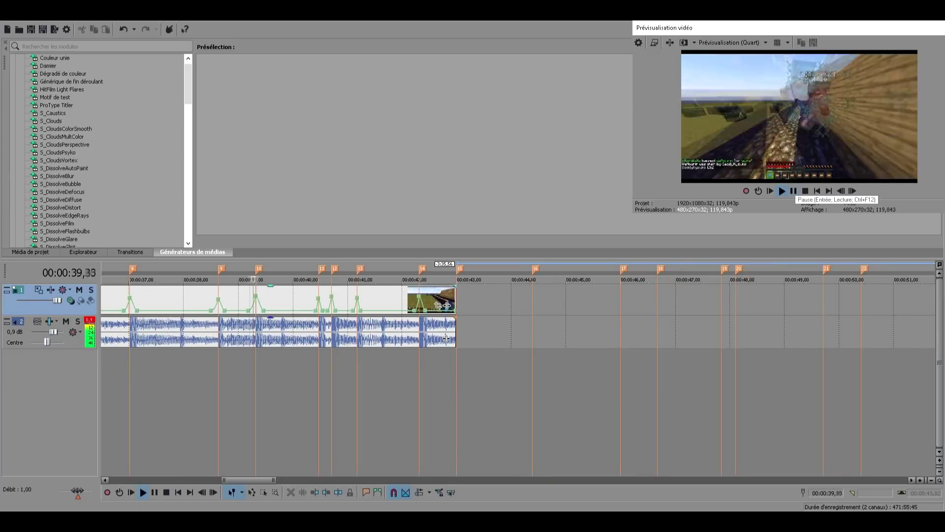
{"action": "left_click", "coordinate": [794, 191]}
Step: Lower the velocity peaks on the first three markers slightly
{"action": "scroll", "coordinate": [518, 379], "scroll_direction": "down", "scroll_amount": 3}
{"action": "left_click", "coordinate": [367, 394]}
{"action": "scroll", "coordinate": [368, 394], "scroll_direction": "up", "scroll_amount": 4}
{"action": "left_click_drag", "start_coordinate": [553, 294], "coordinate": [553, 296]}
{"action": "left_click_drag", "start_coordinate": [729, 296], "coordinate": [730, 300]}
{"action": "left_click_drag", "start_coordinate": [804, 295], "coordinate": [804, 298]}
{"action": "scroll", "coordinate": [804, 379], "scroll_direction": "down", "scroll_amount": 1}
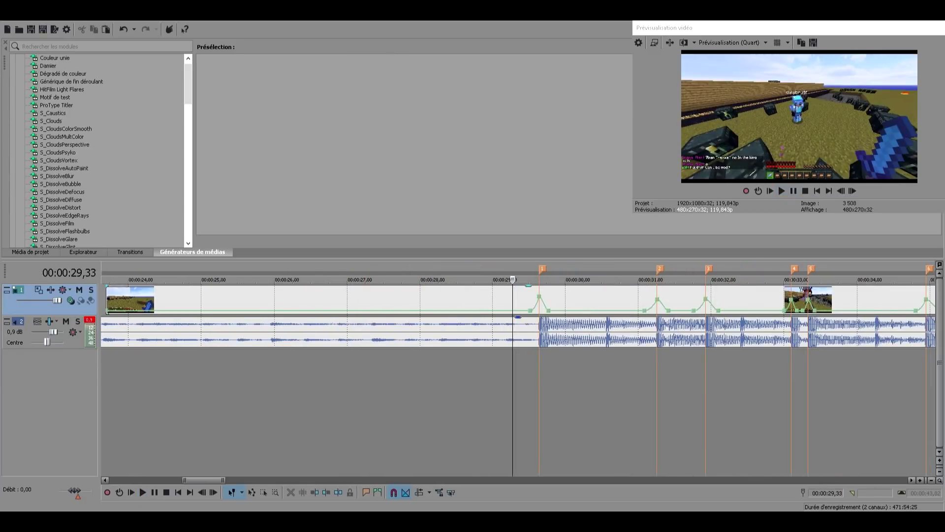
Step: Play back the synchronized sequence from just before the first marker and its last section up to marker 15
{"action": "key", "text": "space"}
{"action": "left_click", "coordinate": [794, 191]}
{"action": "scroll", "coordinate": [518, 379], "scroll_direction": "down", "scroll_amount": 5}
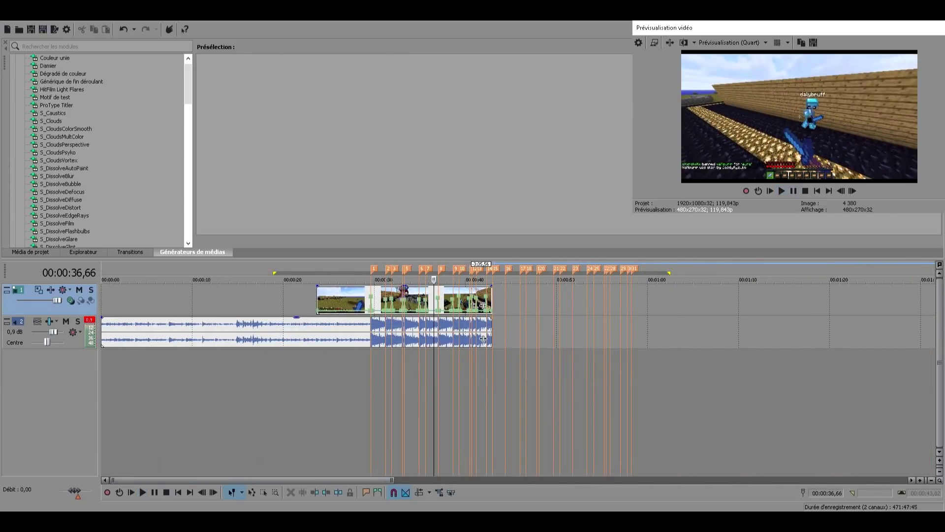
{"action": "left_click", "coordinate": [484, 338]}
{"action": "scroll", "coordinate": [484, 339], "scroll_direction": "up", "scroll_amount": 5}
{"action": "key", "text": "space"}
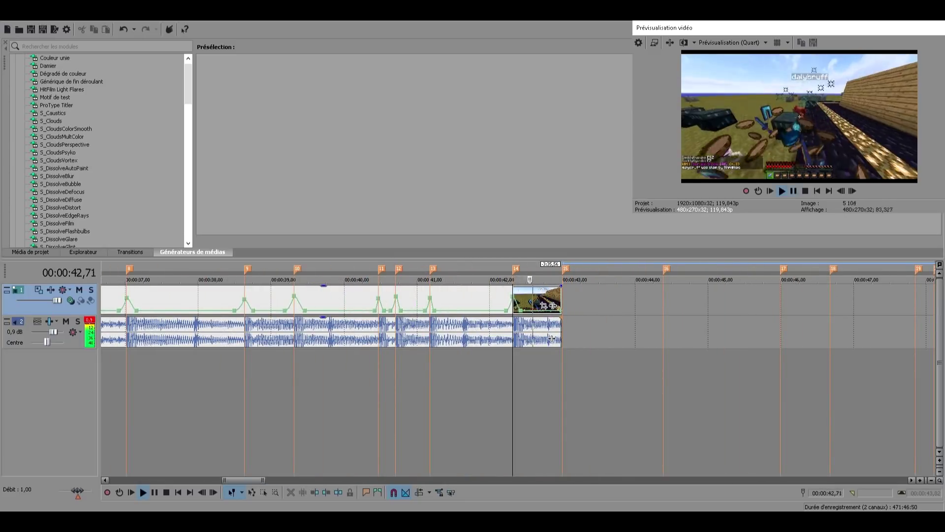
Step: Play the synchronized sequence from before the first marker and recheck the section around markers 9 and 10
{"action": "scroll", "coordinate": [552, 338], "scroll_direction": "down", "scroll_amount": 5}
{"action": "left_click", "coordinate": [375, 338]}
{"action": "scroll", "coordinate": [376, 338], "scroll_direction": "up", "scroll_amount": 5}
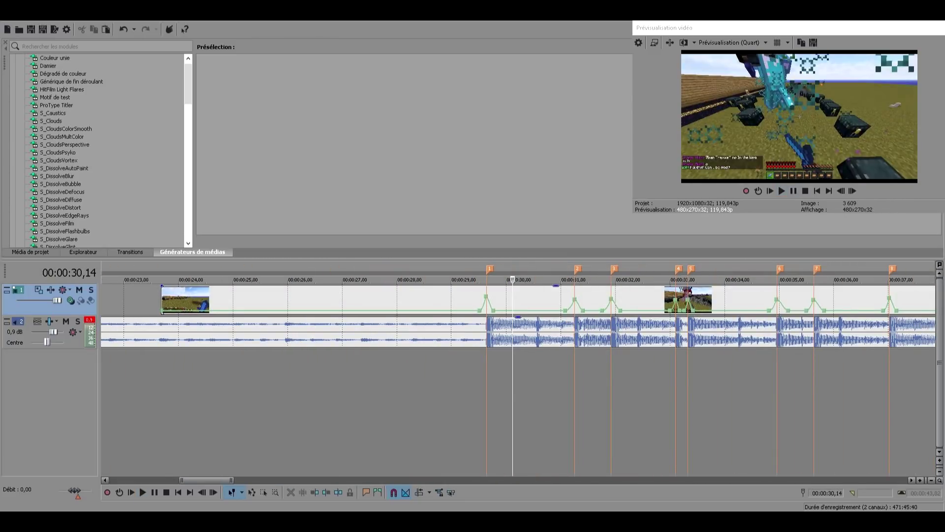
{"action": "key", "text": "j"}
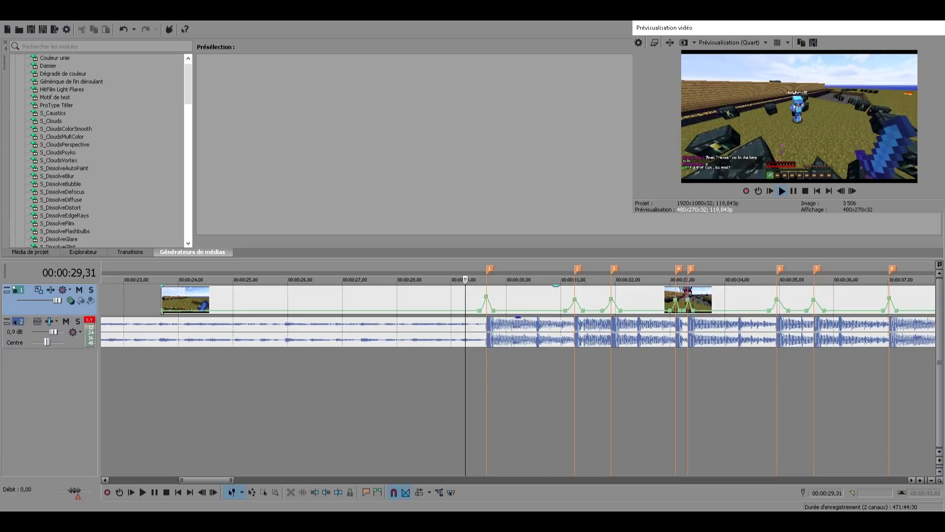
{"action": "left_click", "coordinate": [782, 190]}
{"action": "scroll", "coordinate": [482, 339], "scroll_direction": "down", "scroll_amount": 5}
{"action": "scroll", "coordinate": [483, 339], "scroll_direction": "up", "scroll_amount": 4}
{"action": "left_click", "coordinate": [512, 339]}
{"action": "scroll", "coordinate": [677, 338], "scroll_direction": "up", "scroll_amount": 2}
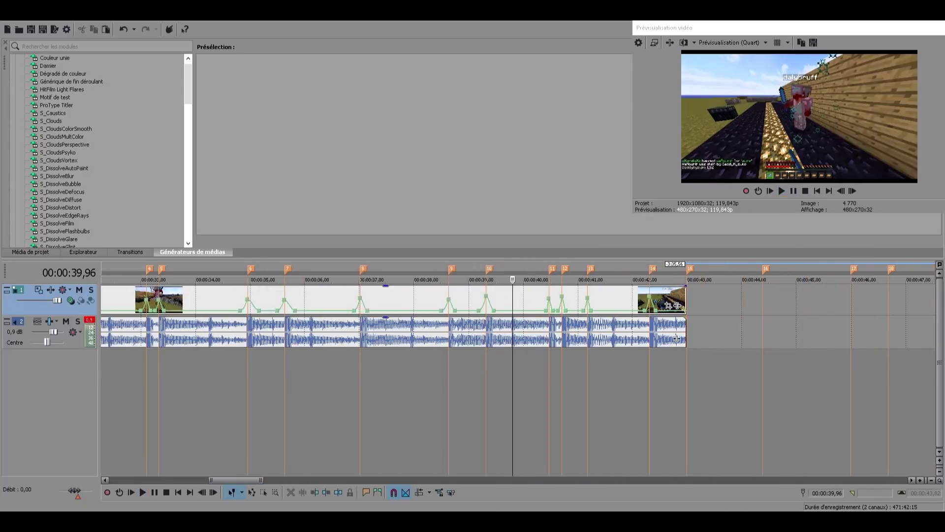
Step: Open the gameplay clip's pan/crop settings and position their window so the timeline and the video preview stay visible
{"action": "scroll", "coordinate": [677, 338], "scroll_direction": "up", "scroll_amount": 1}
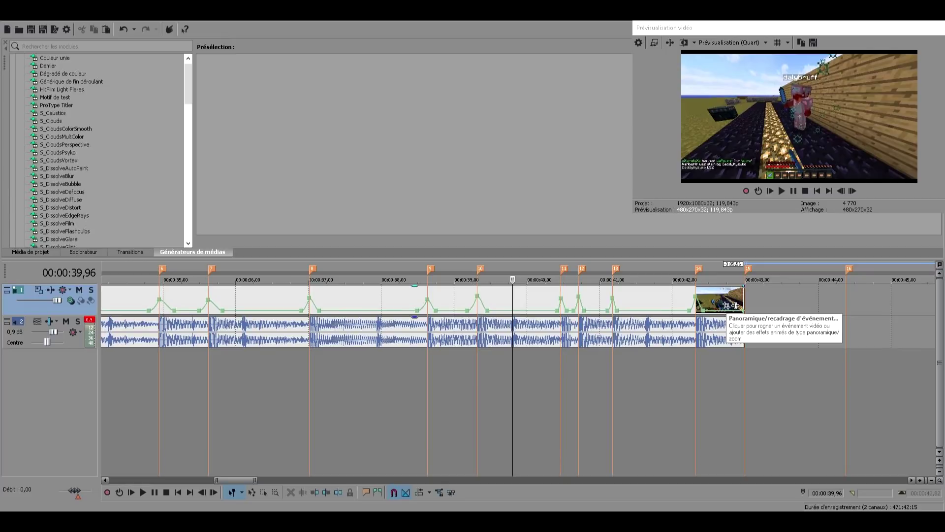
{"action": "left_click", "coordinate": [735, 305]}
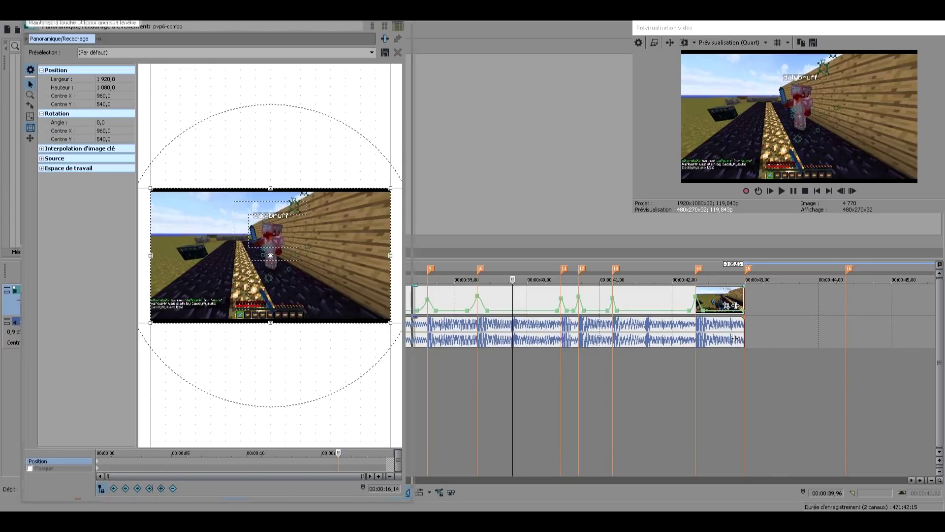
{"action": "scroll", "coordinate": [546, 337], "scroll_direction": "down", "scroll_amount": 3}
{"action": "scroll", "coordinate": [547, 338], "scroll_direction": "down", "scroll_amount": 2}
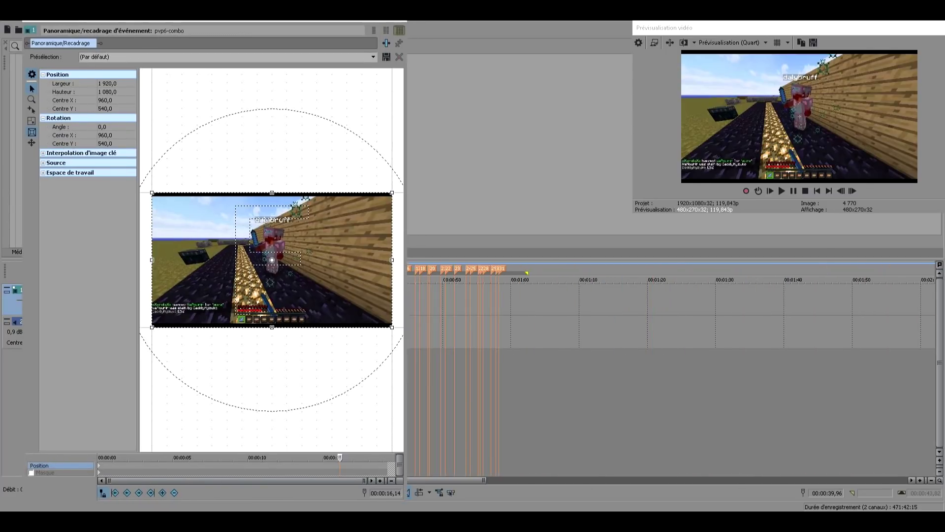
{"action": "left_click_drag", "start_coordinate": [211, 15], "coordinate": [475, 72]}
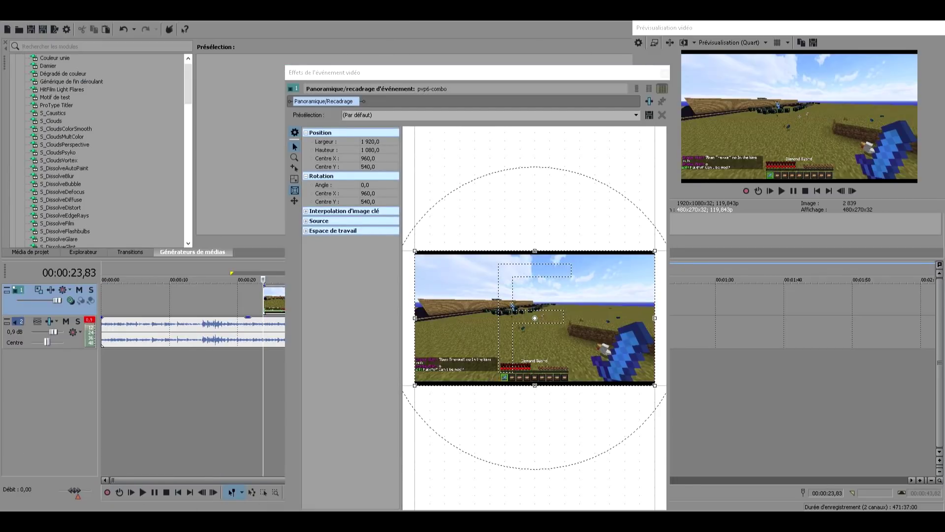
{"action": "left_click_drag", "start_coordinate": [475, 73], "coordinate": [170, 59]}
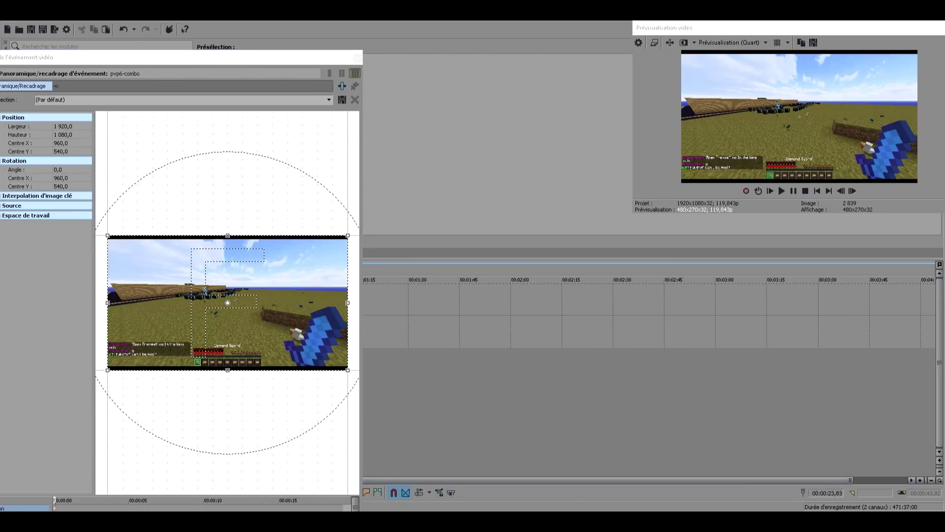
{"action": "left_click_drag", "start_coordinate": [170, 50], "coordinate": [446, 116]}
{"action": "double_click", "coordinate": [238, 338]}
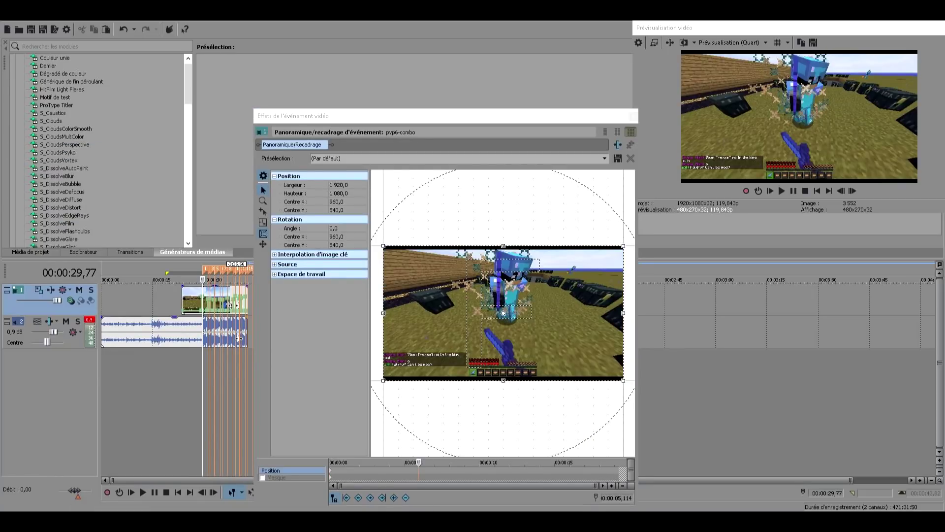
{"action": "left_click_drag", "start_coordinate": [345, 116], "coordinate": [172, 8]}
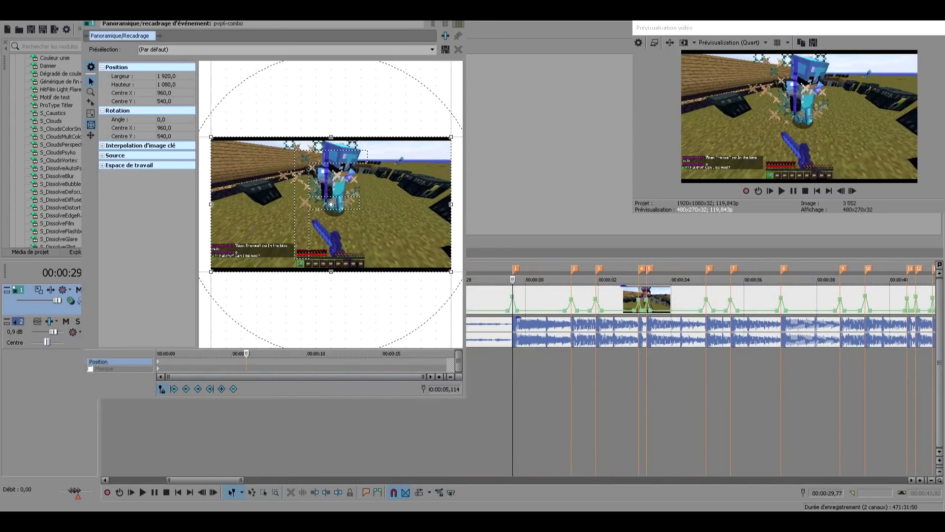
Step: Synchronize the pan/crop cursor with the timeline and place the playhead on the first marker
{"action": "left_click", "coordinate": [508, 279]}
{"action": "scroll", "coordinate": [510, 295], "scroll_direction": "up", "scroll_amount": 2}
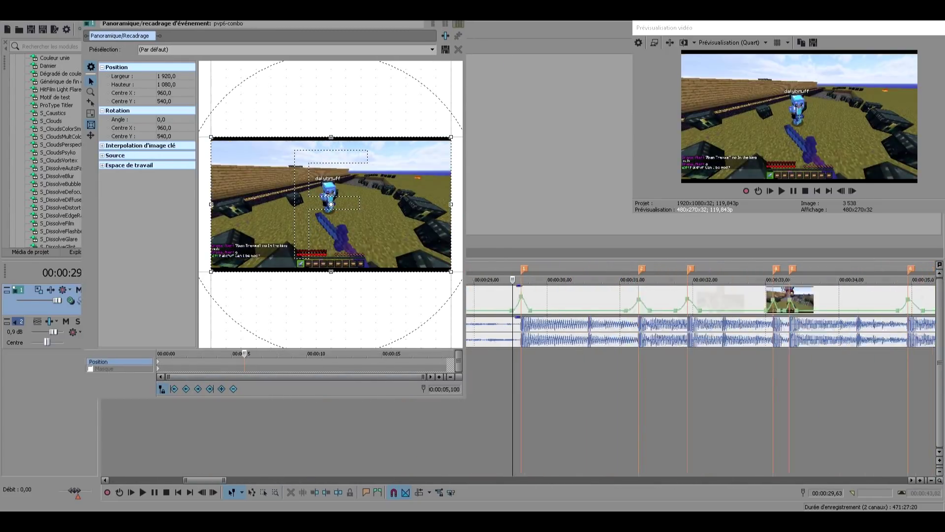
{"action": "left_click", "coordinate": [525, 280]}
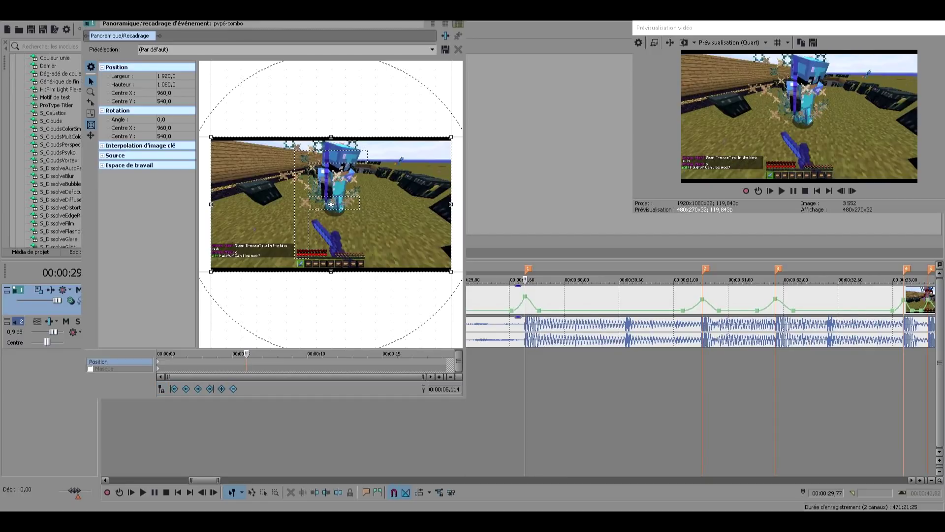
{"action": "key", "text": "space"}
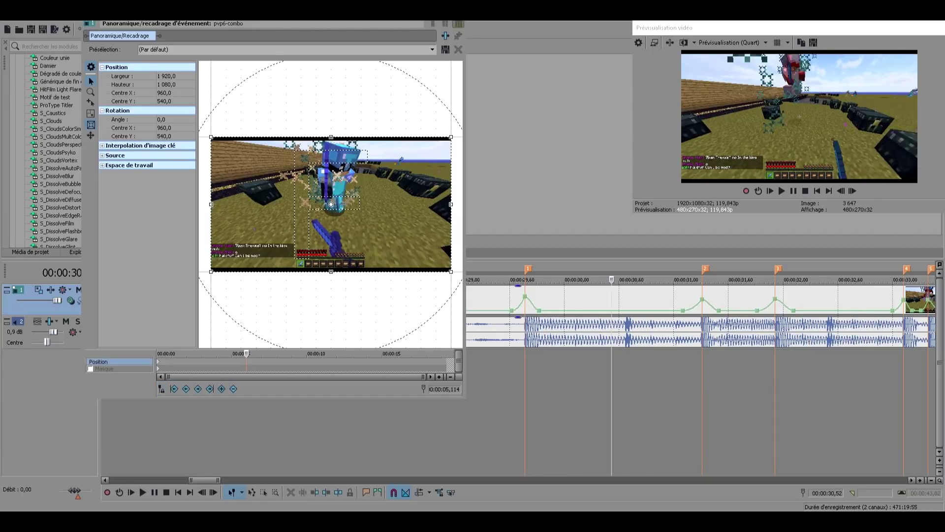
{"action": "left_click_drag", "start_coordinate": [703, 280], "coordinate": [775, 280]}
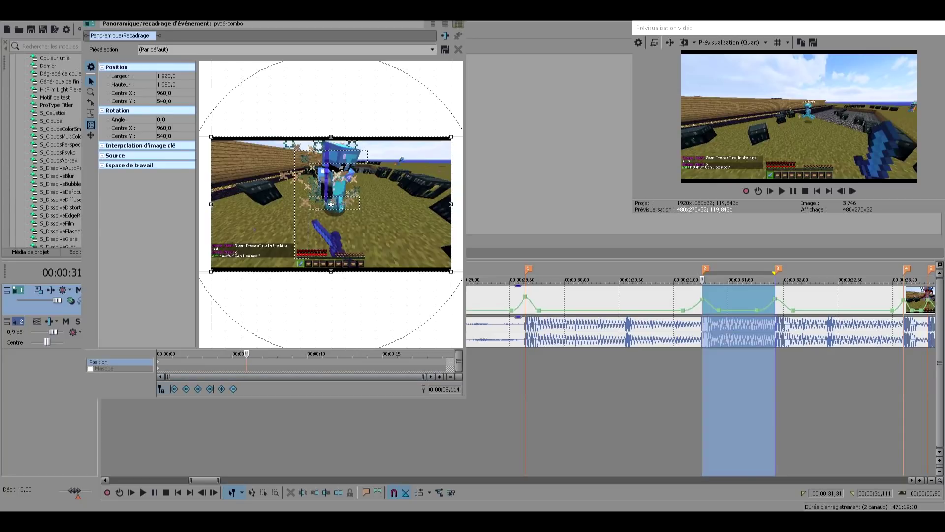
{"action": "left_click", "coordinate": [161, 389]}
{"action": "left_click", "coordinate": [528, 268]}
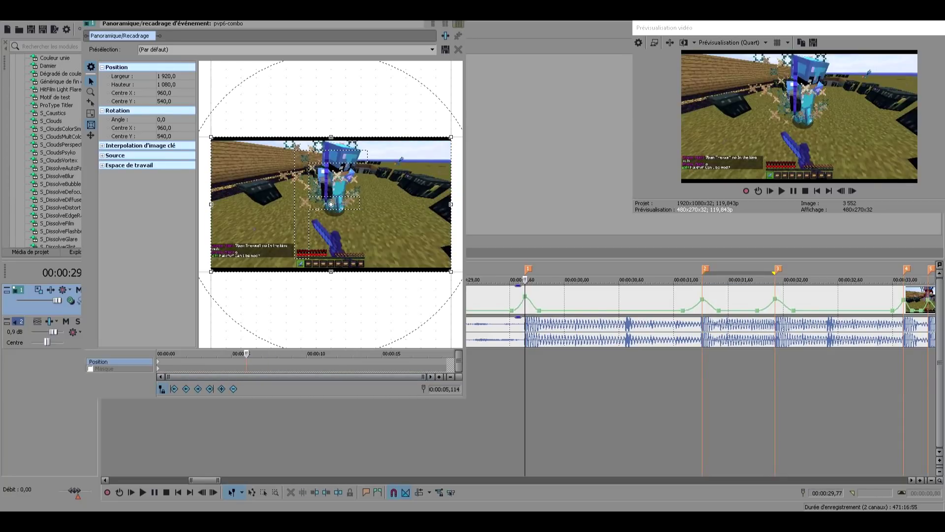
{"action": "key", "text": "ctrl+Right"}
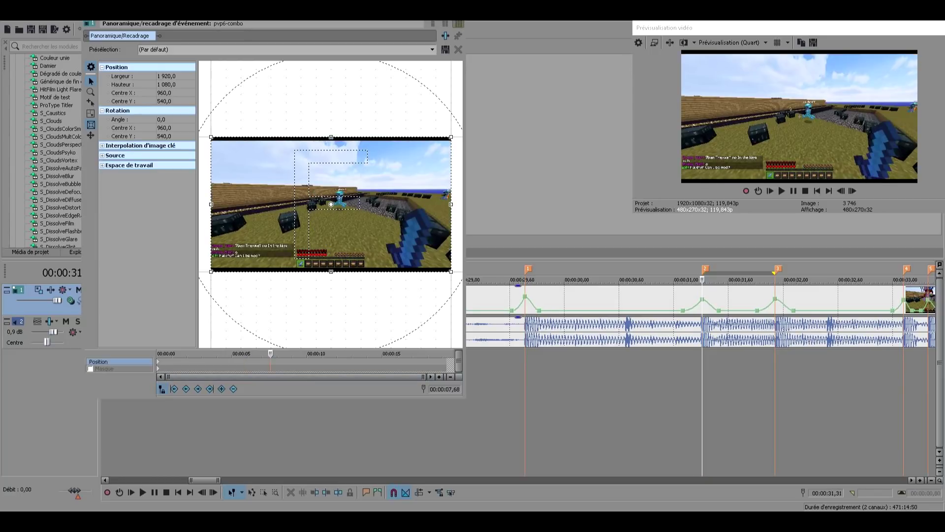
{"action": "key", "text": "ctrl+Left"}
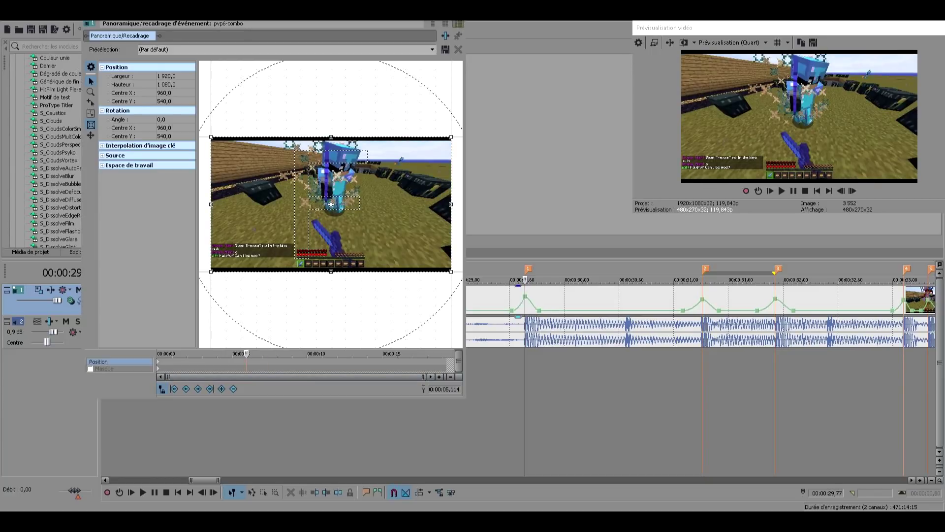
Step: Keyframe a centred crop of about 1 274 × 718 on marker 1 and restore the full frame just after it
{"action": "left_click_drag", "start_coordinate": [450, 271], "coordinate": [411, 249]}
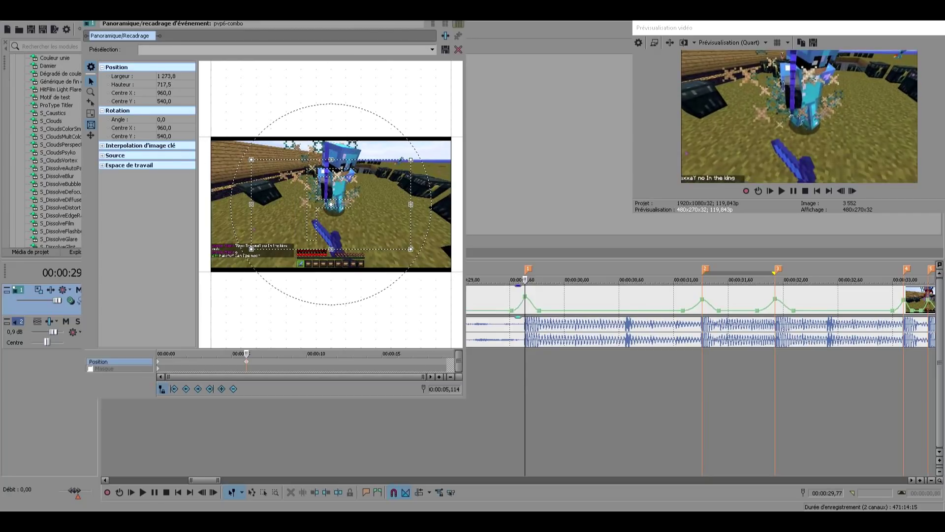
{"action": "key", "text": "space"}
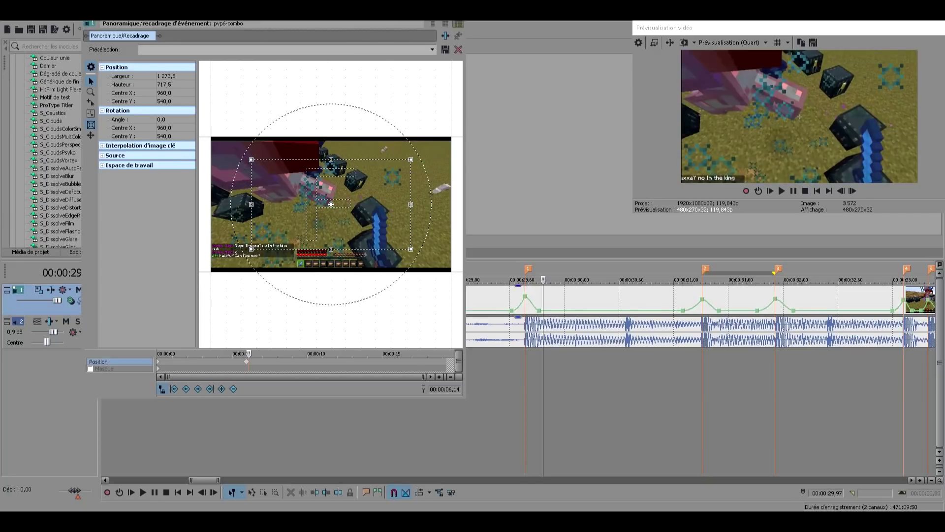
{"action": "right_click", "coordinate": [347, 209]}
{"action": "left_click", "coordinate": [370, 217]}
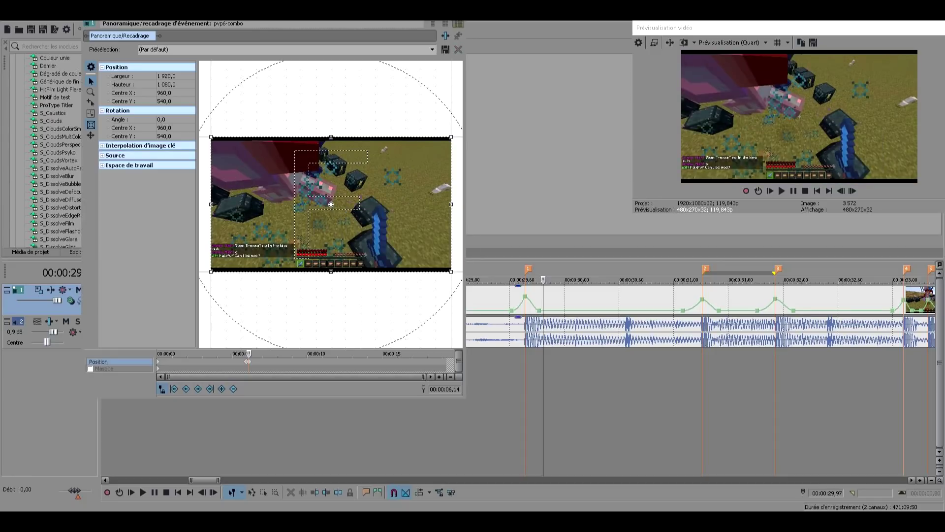
Step: Play the passage around the first marker to check the zoom effect against the beat
{"action": "left_click", "coordinate": [512, 280]}
{"action": "left_click", "coordinate": [781, 191]}
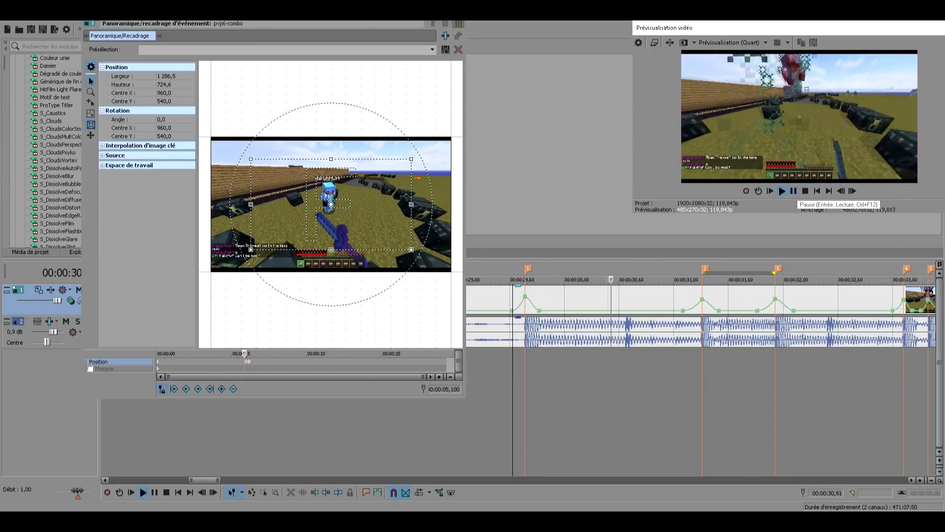
{"action": "left_click", "coordinate": [793, 191]}
{"action": "scroll", "coordinate": [689, 315], "scroll_direction": "down", "scroll_amount": 3}
{"action": "left_click", "coordinate": [473, 280]}
{"action": "left_click", "coordinate": [781, 191]}
{"action": "left_click", "coordinate": [794, 191]}
{"action": "scroll", "coordinate": [689, 315], "scroll_direction": "up", "scroll_amount": 3}
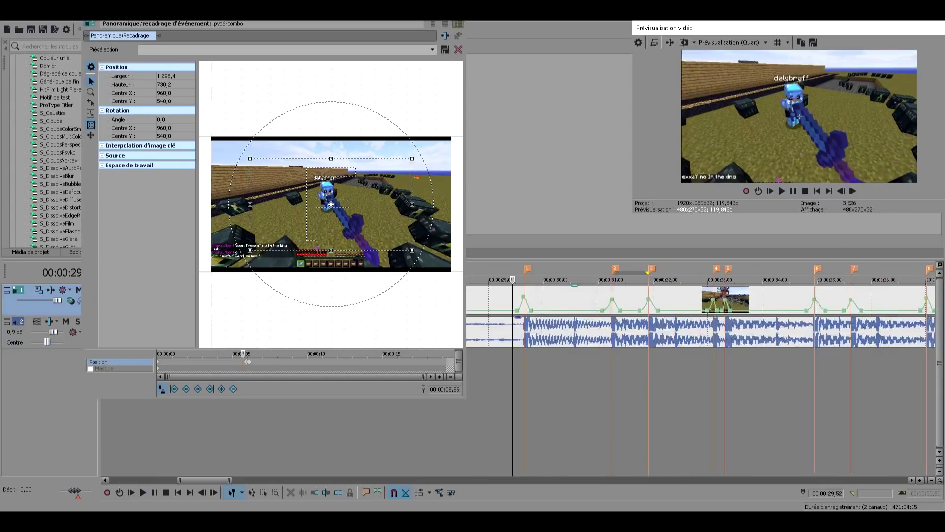
Step: Keyframe a crop of about 1 191 × 663 rotated about -8,8° on marker 2 and restore the full frame just after it
{"action": "key", "text": "ctrl+Right"}
{"action": "key", "text": "ctrl+Right"}
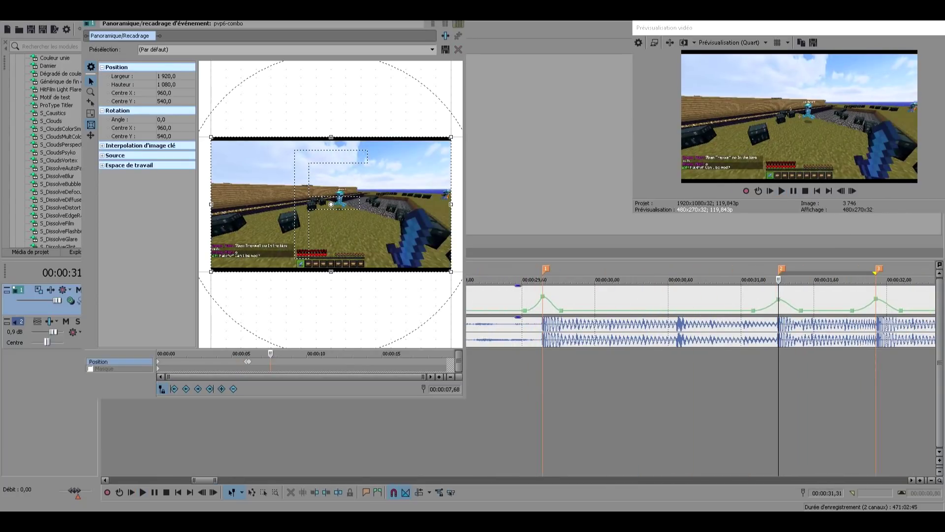
{"action": "left_click_drag", "start_coordinate": [423, 290], "coordinate": [436, 275]}
{"action": "left_click_drag", "start_coordinate": [320, 138], "coordinate": [322, 147]}
{"action": "left_click_drag", "start_coordinate": [440, 128], "coordinate": [397, 152]}
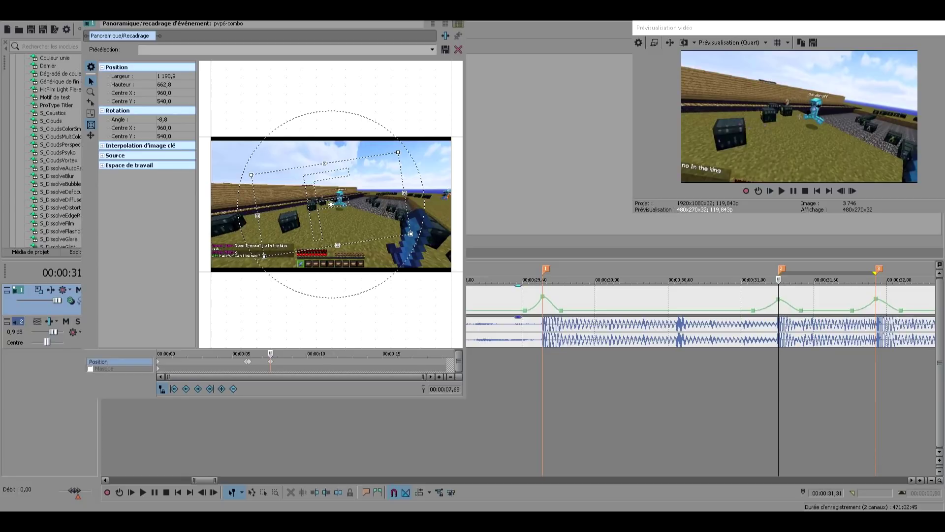
{"action": "key", "text": "space"}
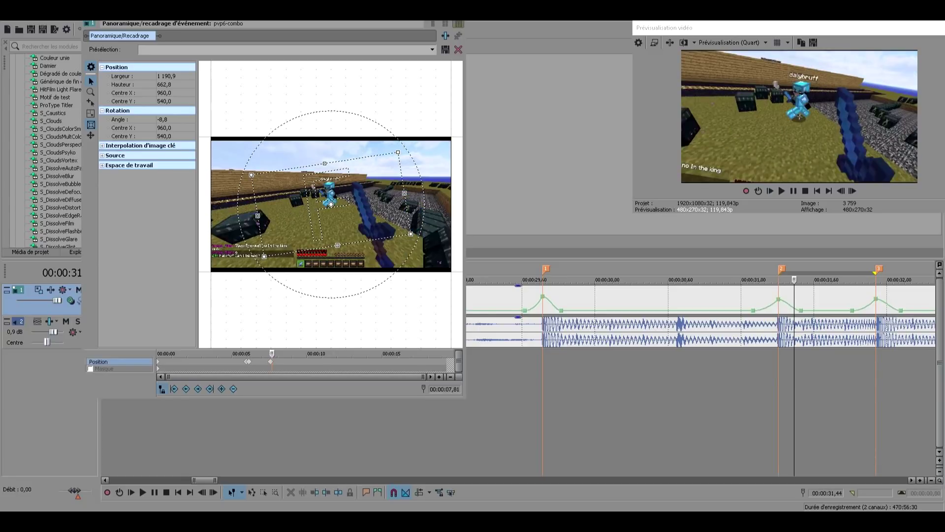
{"action": "right_click", "coordinate": [333, 231]}
{"action": "left_click", "coordinate": [350, 238]}
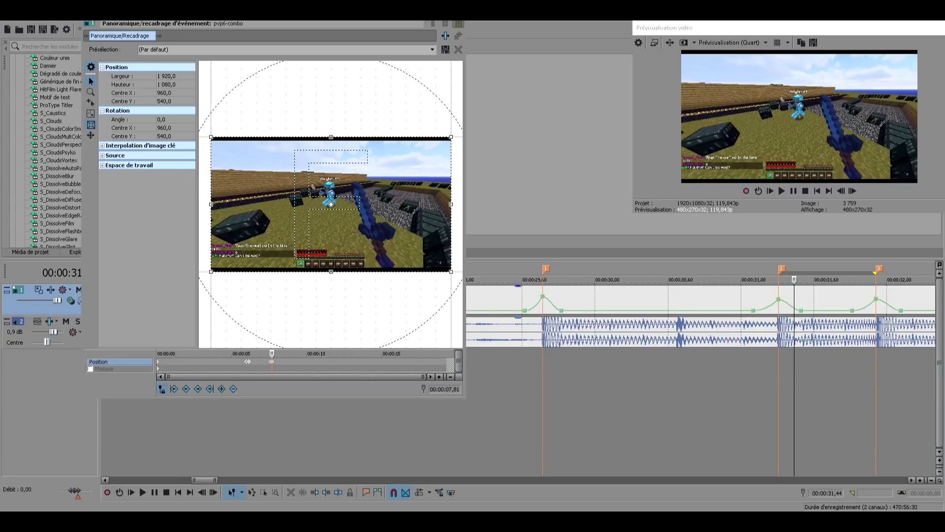
Step: Keyframe an unrotated crop about 1 345 wide on marker 3 and restore the full frame just after it
{"action": "left_click", "coordinate": [779, 279]}
{"action": "left_click", "coordinate": [727, 280]}
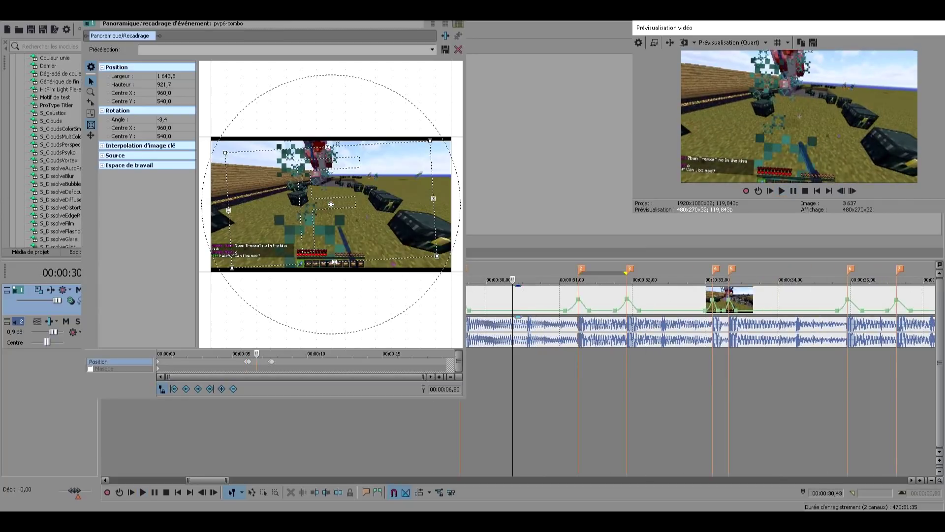
{"action": "scroll", "coordinate": [599, 300], "scroll_direction": "up", "scroll_amount": 1}
{"action": "left_click", "coordinate": [600, 301]}
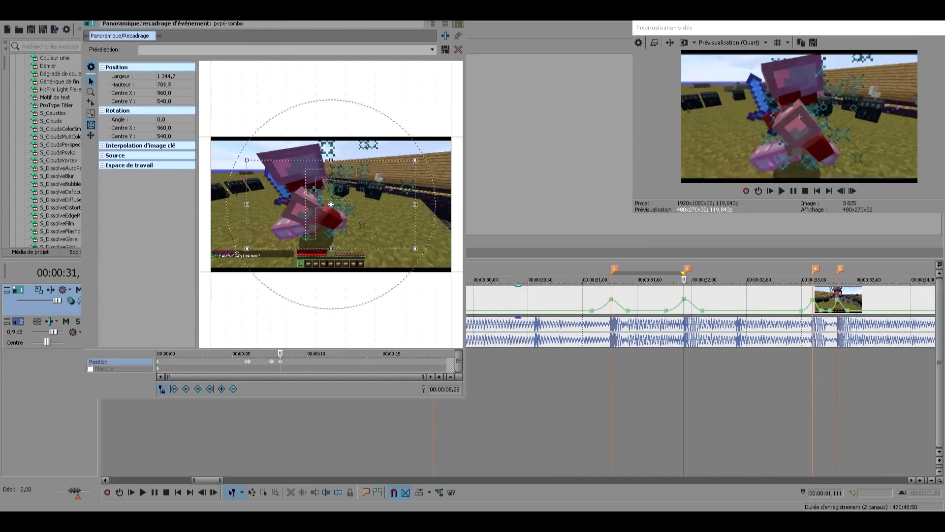
{"action": "left_click", "coordinate": [702, 302]}
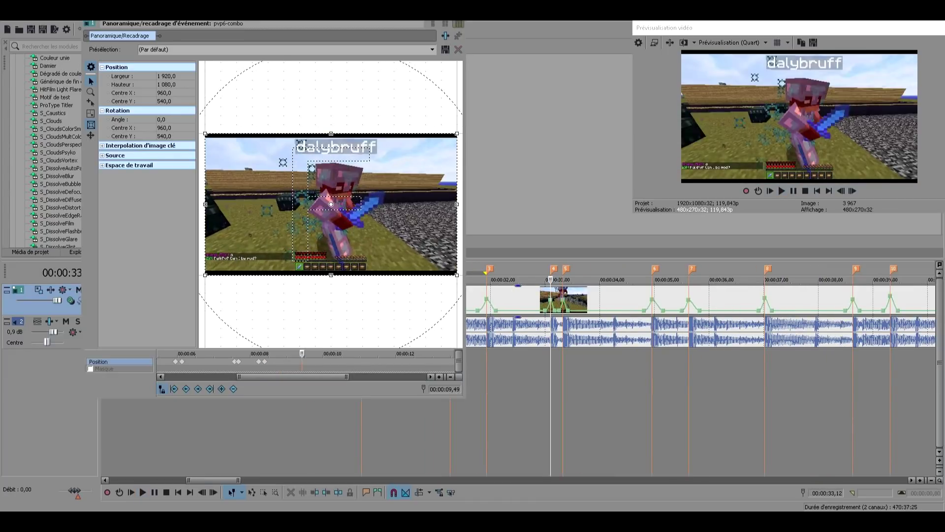
Step: Add the pan/crop keyframes around markers 4 and 5 and rotate the full frame about -5,1° on marker 6
{"action": "right_click", "coordinate": [386, 200]}
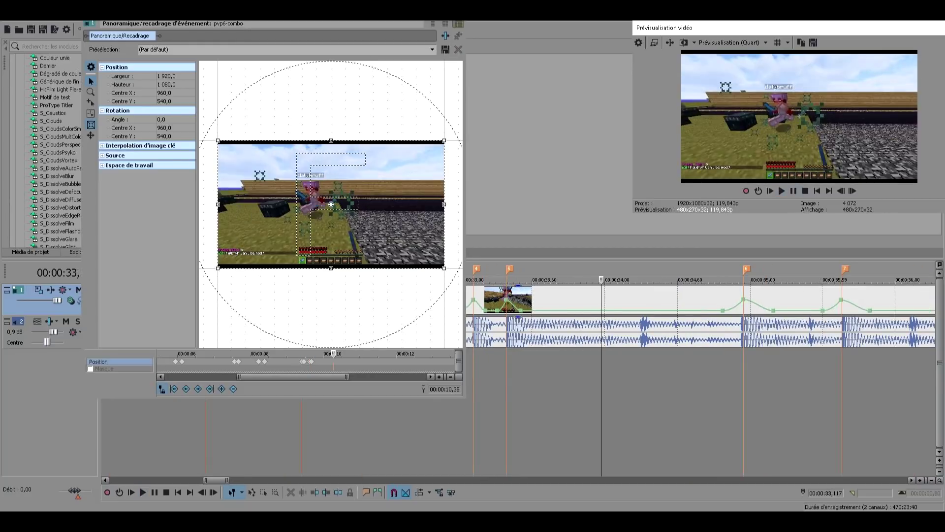
{"action": "left_click", "coordinate": [743, 301]}
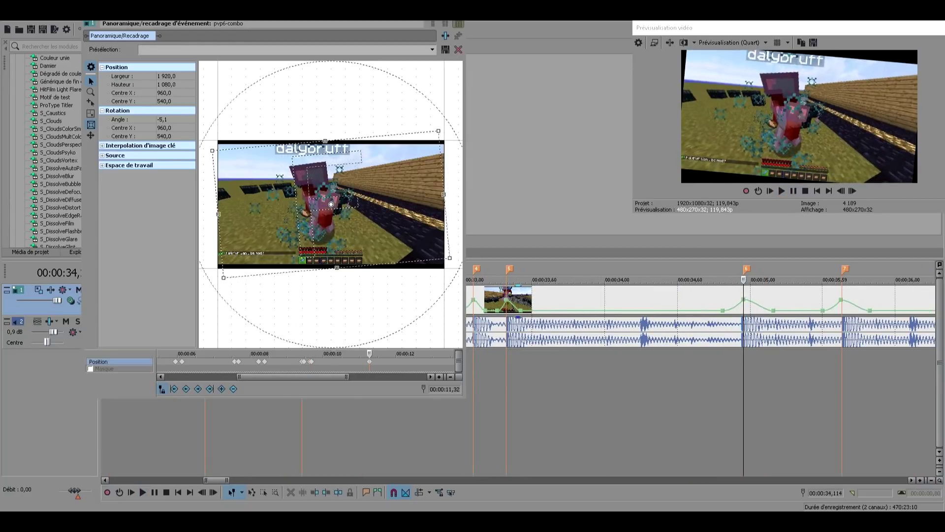
Step: Keyframe a zoomed-in crop on marker 7 and advance a few frames past it
{"action": "left_click", "coordinate": [842, 298]}
{"action": "left_click_drag", "start_coordinate": [444, 268], "coordinate": [419, 252]}
{"action": "key", "text": "Right"}
{"action": "key", "text": "Right"}
{"action": "key", "text": "Right"}
{"action": "key", "text": "Right"}
{"action": "key", "text": "Right"}
{"action": "key", "text": "Right"}
Step: Keyframe a crop of about 1 402 × 698 rotated about -3,8° on marker 8 and restore the frame
{"action": "key", "text": "ctrl+Right"}
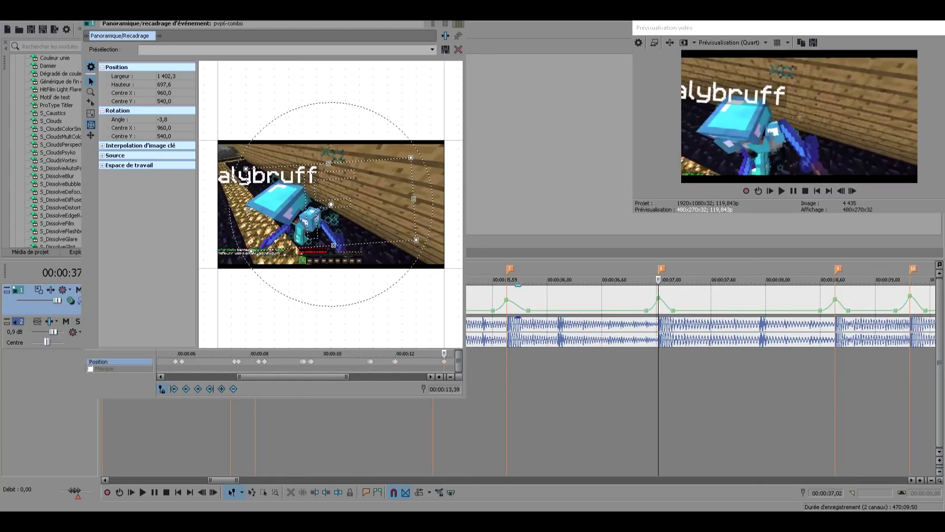
{"action": "right_click", "coordinate": [370, 206]}
{"action": "left_click", "coordinate": [384, 213]}
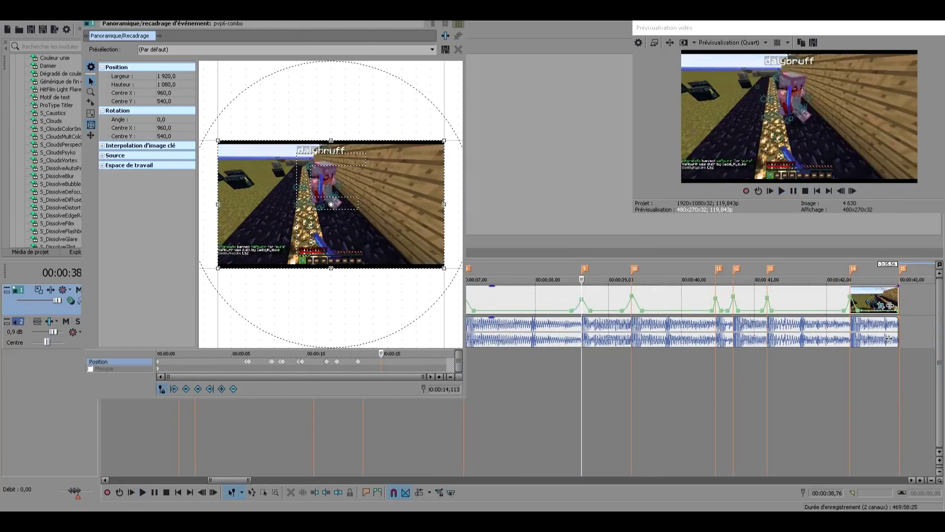
Step: Keyframe the pan/crop effects on markers 9 to 13, restoring the full frame just after the beats
{"action": "left_click_drag", "start_coordinate": [444, 268], "coordinate": [419, 252]}
{"action": "key", "text": "ctrl+Right"}
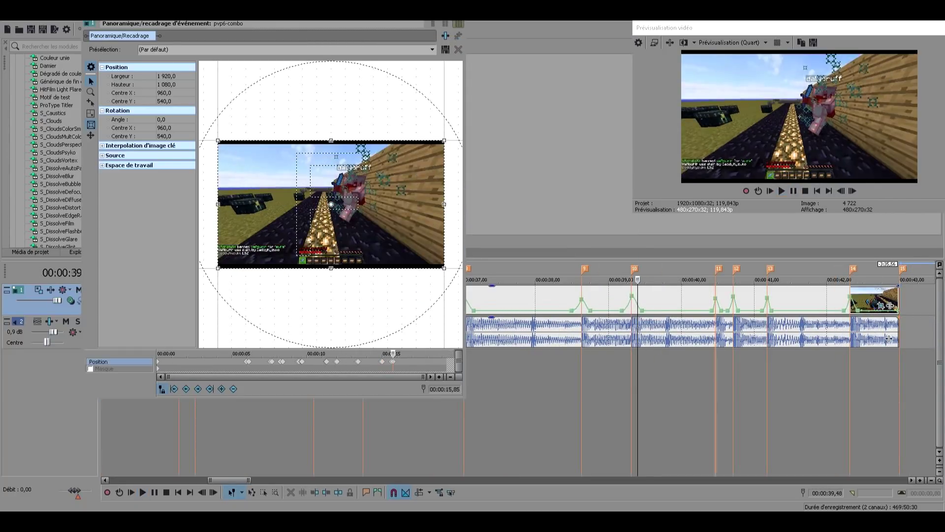
{"action": "key", "text": "ctrl+Right"}
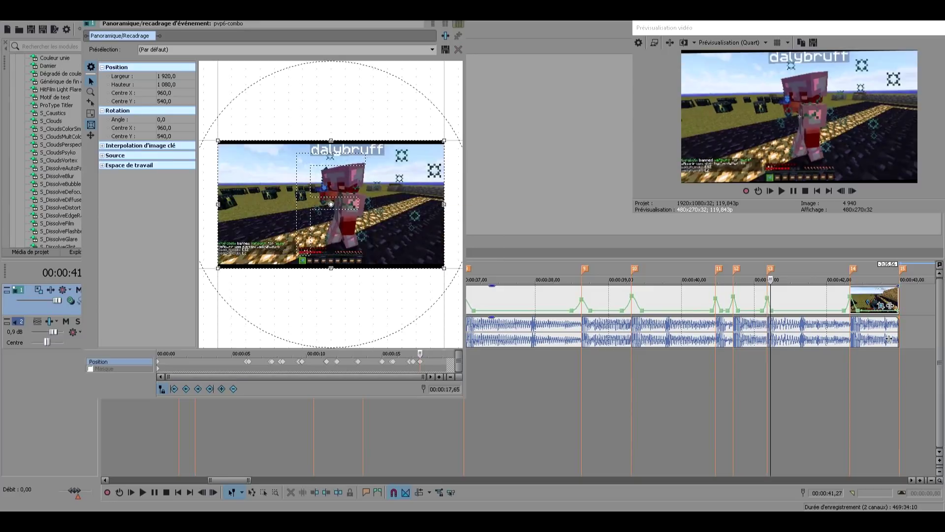
Step: Keyframe a crop of about 1 509 × 776 rotated about -3,8° on marker 14 and restore the full frame seven frames past it
{"action": "left_click_drag", "start_coordinate": [426, 250], "coordinate": [422, 248]}
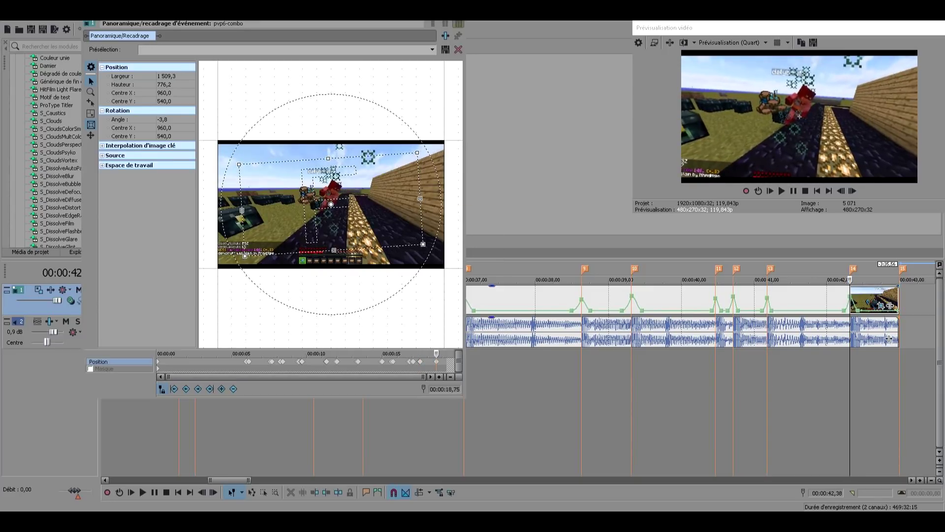
{"action": "key", "text": "Right"}
{"action": "key", "text": "Right"}
{"action": "key", "text": "Right"}
{"action": "key", "text": "Right"}
{"action": "key", "text": "Right"}
{"action": "key", "text": "Right"}
{"action": "key", "text": "Right"}
{"action": "right_click", "coordinate": [386, 225]}
{"action": "left_click", "coordinate": [399, 230]}
{"action": "left_click", "coordinate": [458, 11]}
{"action": "scroll", "coordinate": [889, 338], "scroll_direction": "down", "scroll_amount": 4}
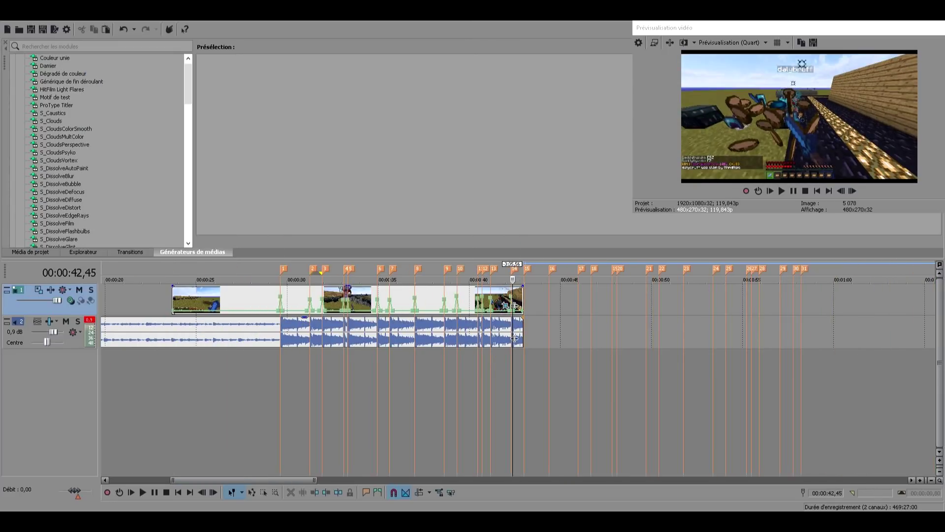
Step: Play back the edit to the end of the gameplay clip to check the last beat effects
{"action": "key", "text": "space"}
{"action": "key", "text": "space"}
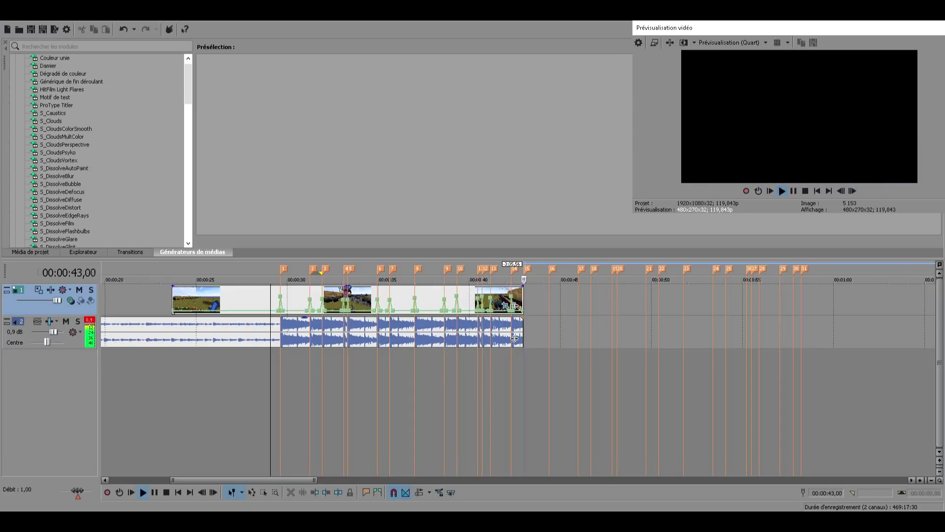
{"action": "key", "text": "space"}
Step: Extend the gameplay clip and the music slightly past marker 15 and fade out both ends
{"action": "scroll", "coordinate": [515, 338], "scroll_direction": "up", "scroll_amount": 4}
{"action": "mouse_move", "coordinate": [450, 305]}
{"action": "left_mouse_down"}
{"action": "mouse_move", "coordinate": [474, 305]}
{"action": "mouse_move", "coordinate": [464, 305]}
{"action": "left_mouse_up"}
{"action": "mouse_move", "coordinate": [450, 338]}
{"action": "left_mouse_down"}
{"action": "mouse_move", "coordinate": [483, 338]}
{"action": "mouse_move", "coordinate": [465, 338]}
{"action": "left_mouse_up"}
{"action": "key", "text": "space"}
{"action": "key", "text": "space"}
{"action": "left_click_drag", "start_coordinate": [462, 306], "coordinate": [474, 306]}
{"action": "scroll", "coordinate": [474, 305], "scroll_direction": "down", "scroll_amount": 4}
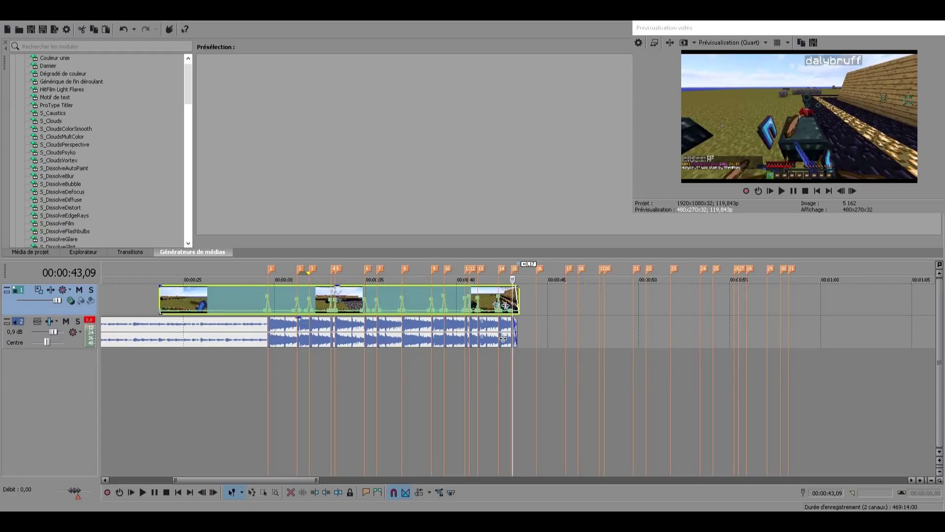
Step: Play the project from its beginning and the beat section around markers 1 and 2
{"action": "left_click", "coordinate": [269, 393]}
{"action": "key", "text": "Home"}
{"action": "key", "text": "space"}
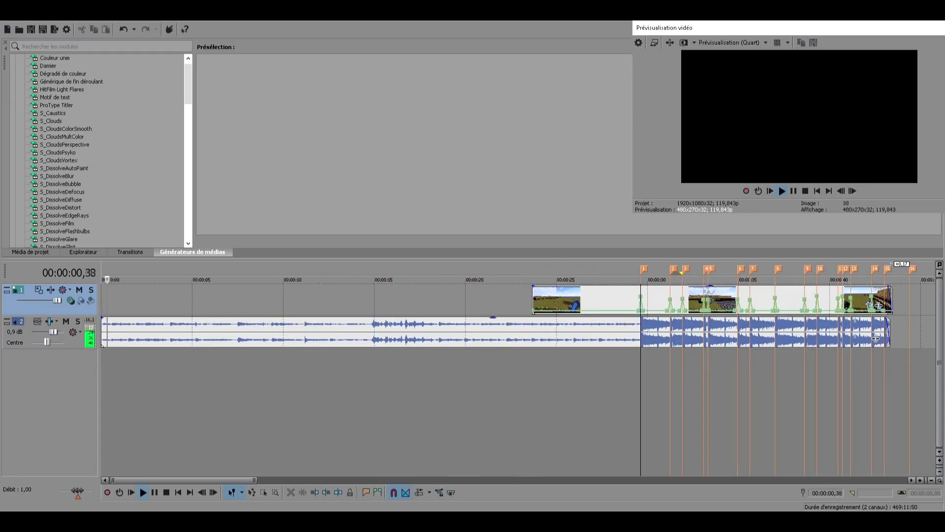
{"action": "left_click", "coordinate": [781, 190]}
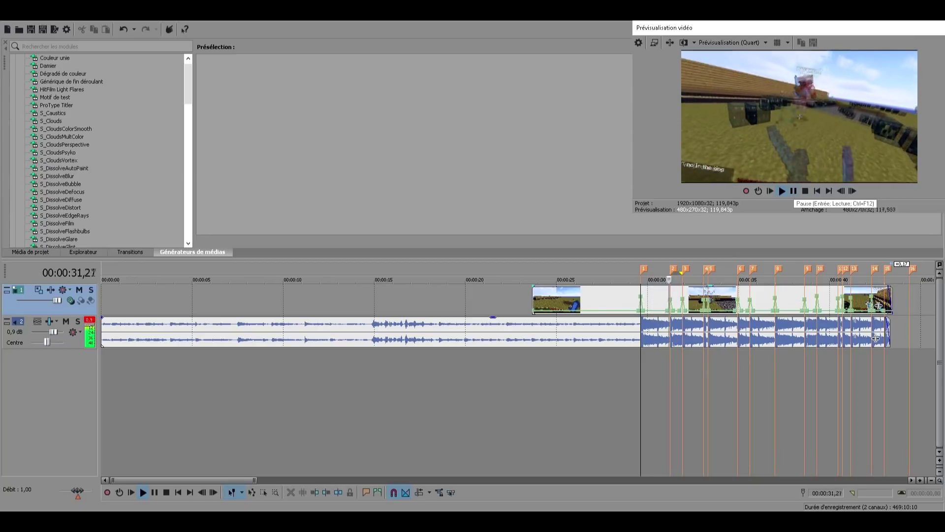
{"action": "left_click", "coordinate": [793, 191]}
{"action": "key", "text": "F6"}
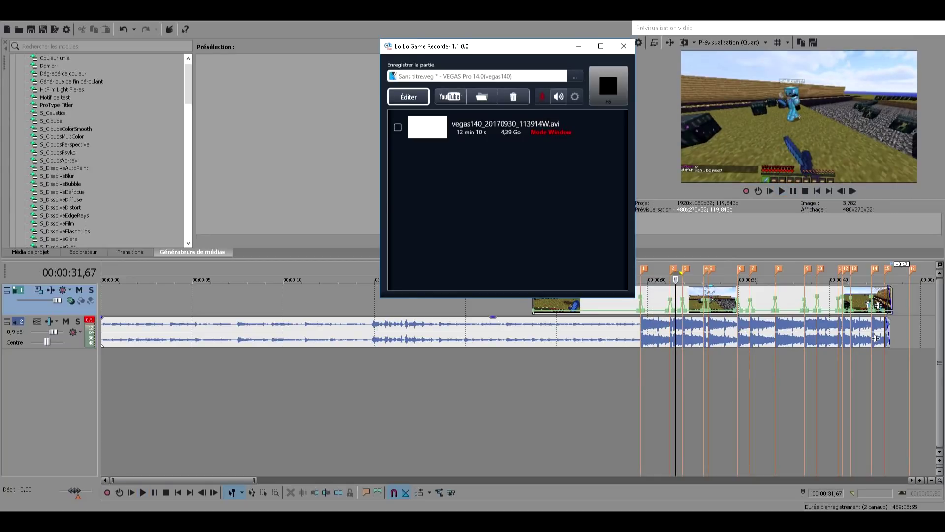
{"action": "key", "text": "F6"}
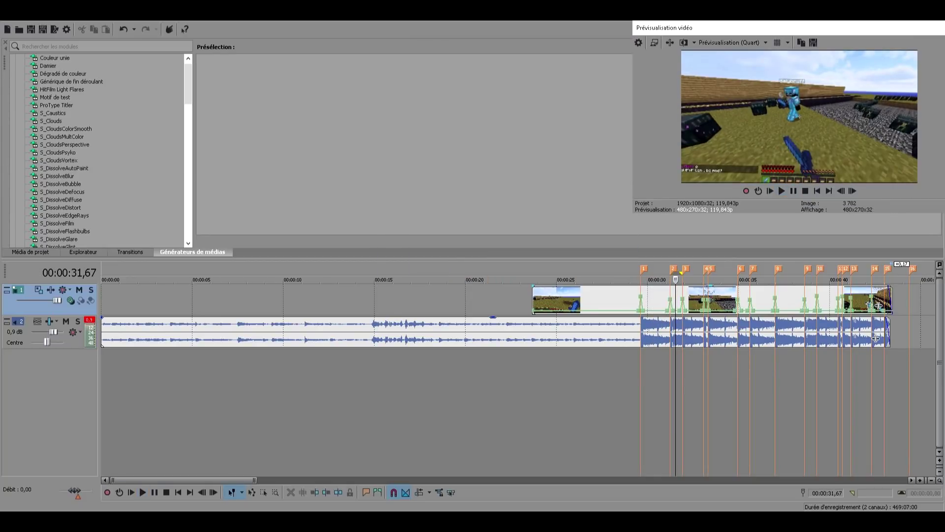
Step: Replay the section from marker 1 to check how the clip follows the beats
{"action": "left_click", "coordinate": [641, 393]}
{"action": "left_click", "coordinate": [782, 191]}
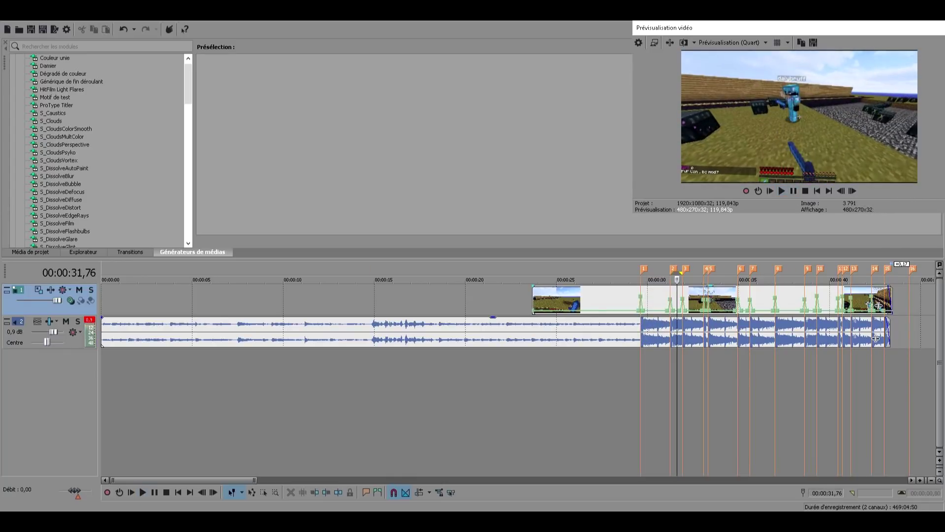
{"action": "key", "text": "Return"}
{"action": "scroll", "coordinate": [288, 338], "scroll_direction": "down", "scroll_amount": 5}
{"action": "scroll", "coordinate": [288, 338], "scroll_direction": "up", "scroll_amount": 5}
{"action": "key", "text": "1"}
{"action": "key", "text": "space"}
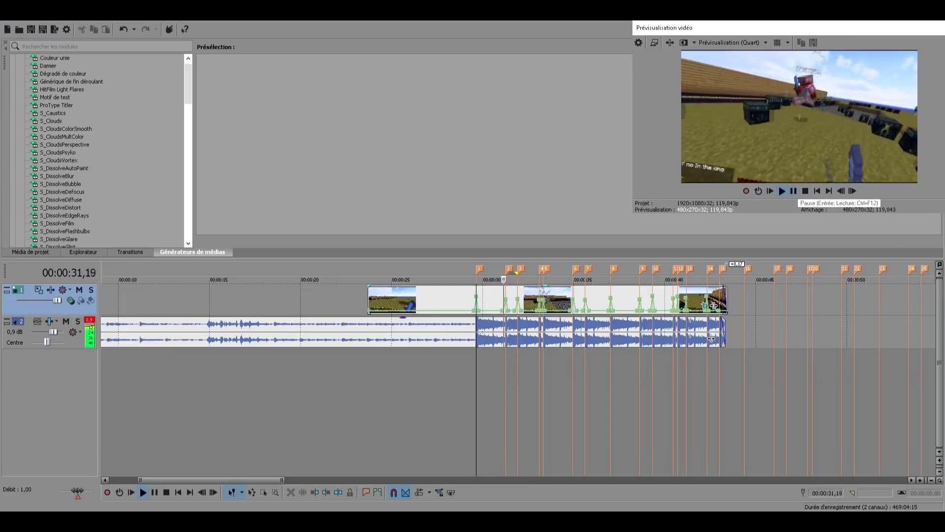
{"action": "key", "text": "Return"}
{"action": "left_click", "coordinate": [117, 393]}
{"action": "left_click", "coordinate": [347, 394]}
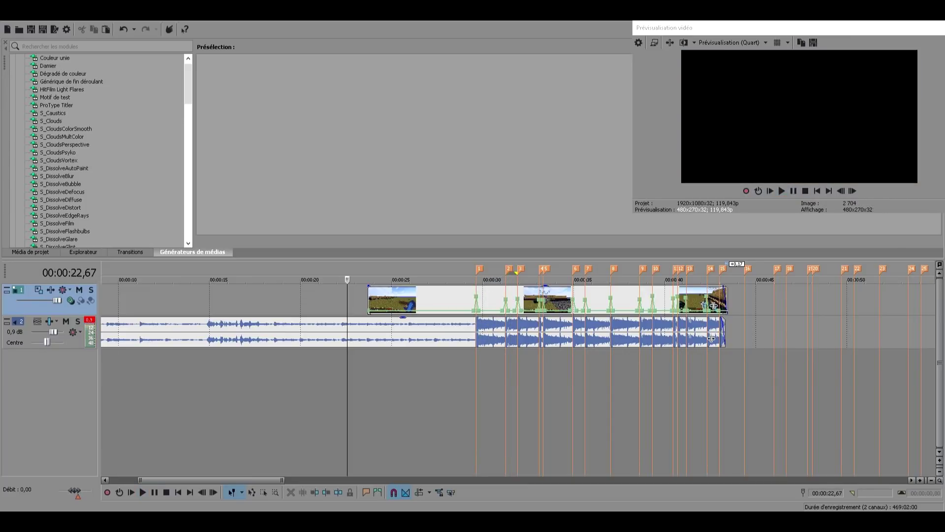
{"action": "key", "text": "4"}
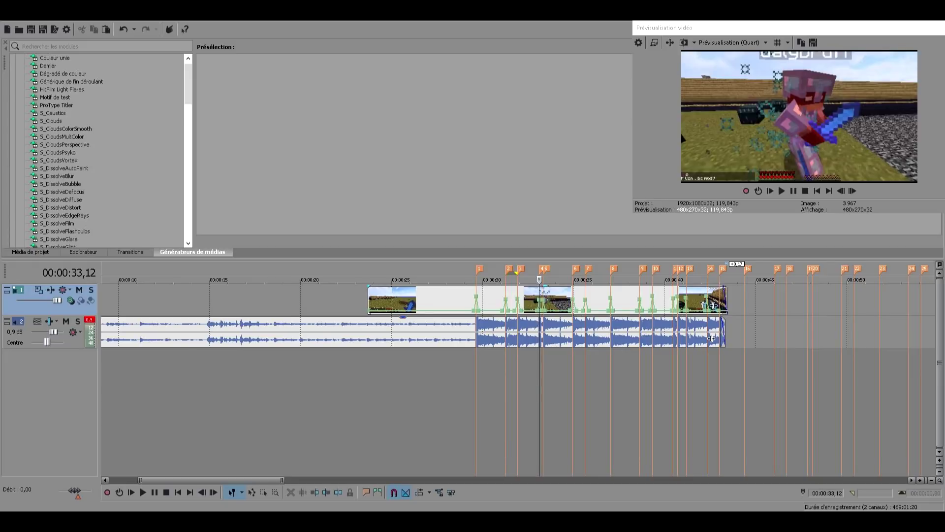
Step: Add the Magic Bullet Looks effect to the gameplay clip's effect chain
{"action": "left_click", "coordinate": [712, 337]}
{"action": "scroll", "coordinate": [712, 338], "scroll_direction": "up", "scroll_amount": 3}
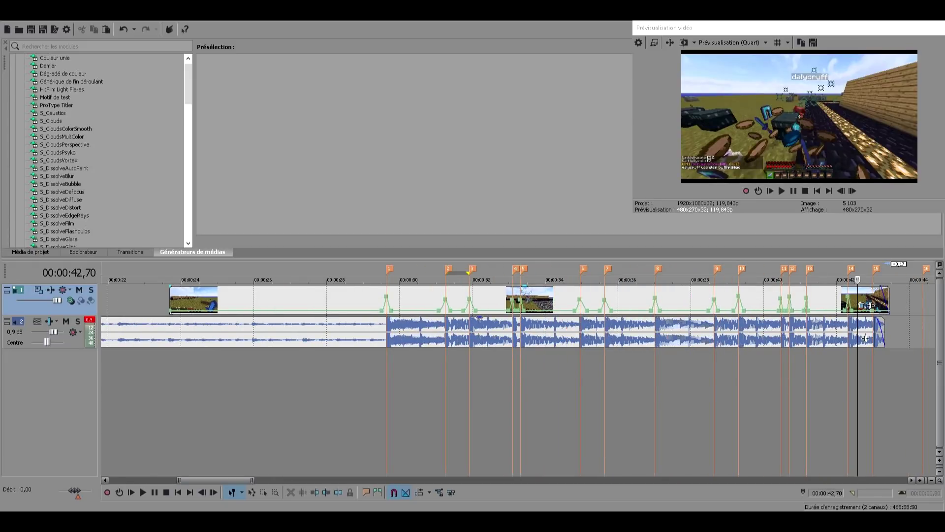
{"action": "left_click", "coordinate": [870, 305]}
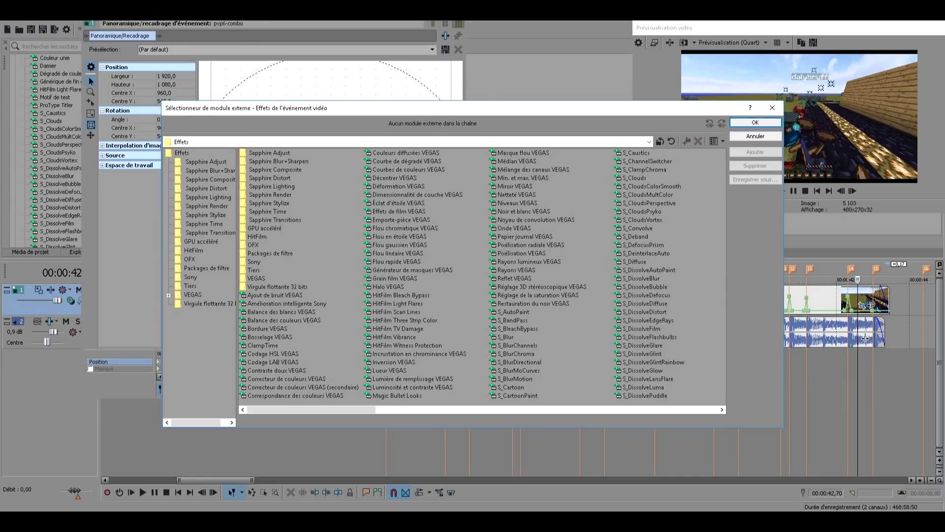
{"action": "left_click", "coordinate": [397, 358]}
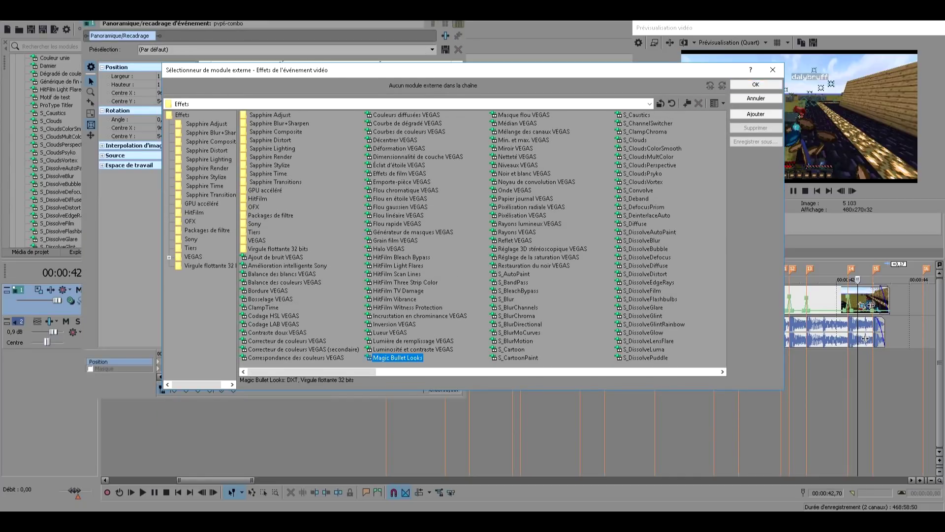
{"action": "left_click", "coordinate": [755, 113]}
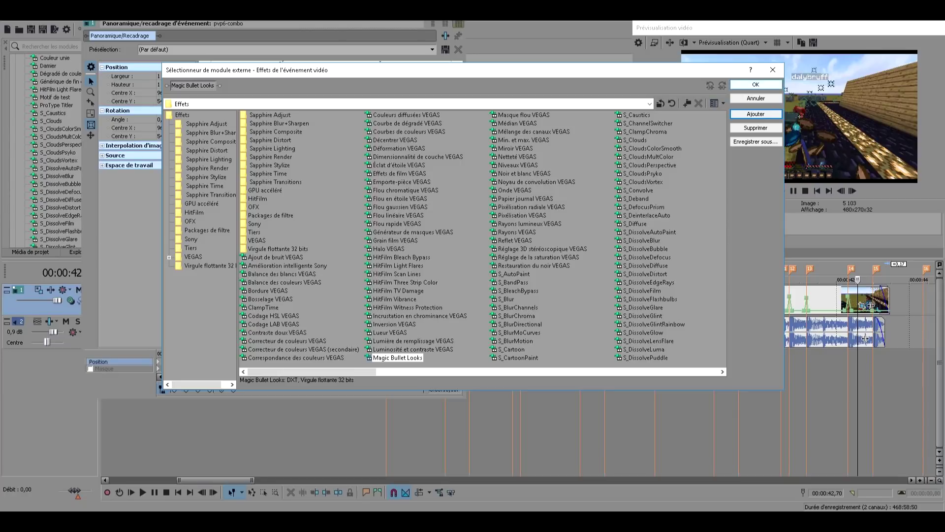
{"action": "left_click", "coordinate": [756, 84]}
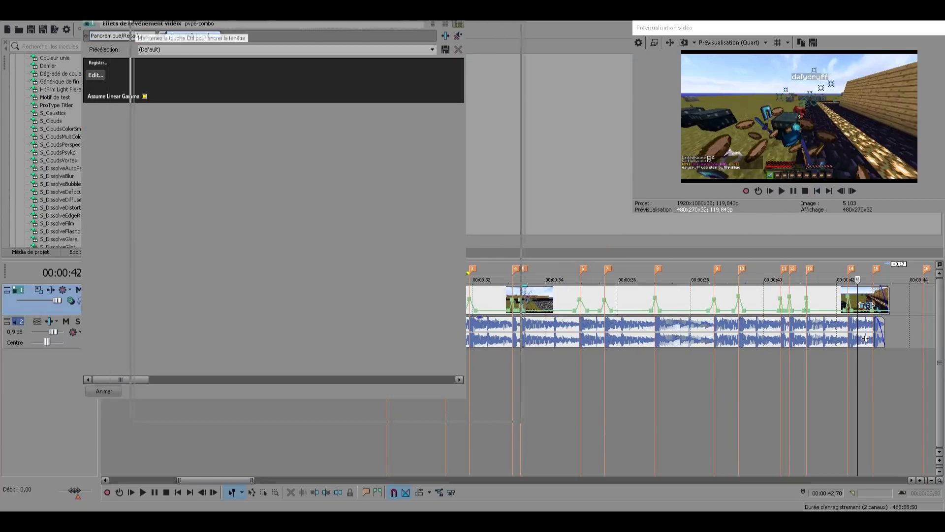
Step: Apply the Simple look from the Pack CC by BlackstarEdit to the gameplay clip in Magic Bullet Looks
{"action": "left_click", "coordinate": [152, 96]}
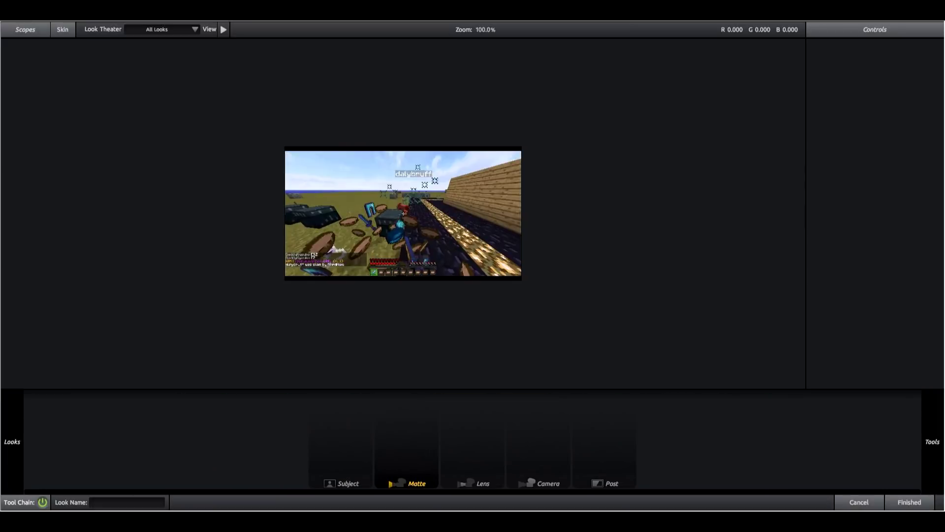
{"action": "mouse_move", "coordinate": [12, 441]}
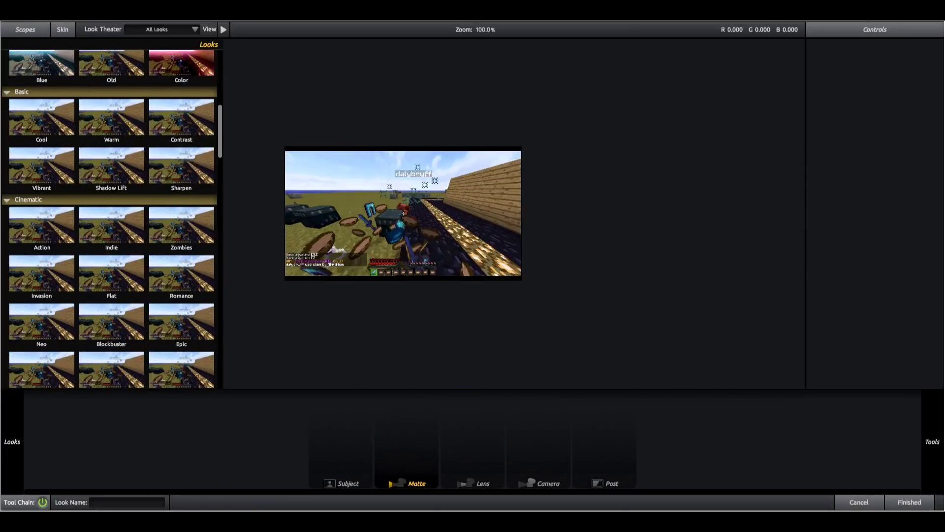
{"action": "left_click_drag", "start_coordinate": [220, 131], "coordinate": [220, 90]}
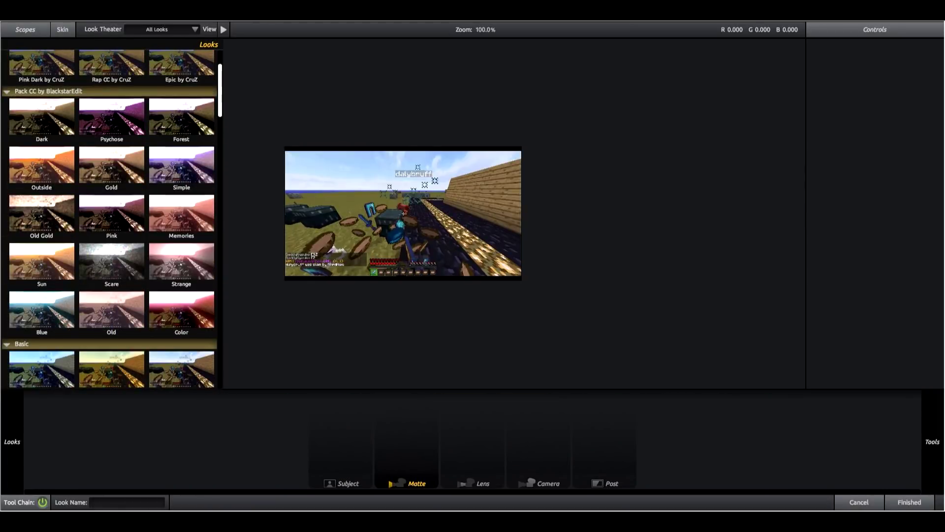
{"action": "left_click", "coordinate": [181, 165]}
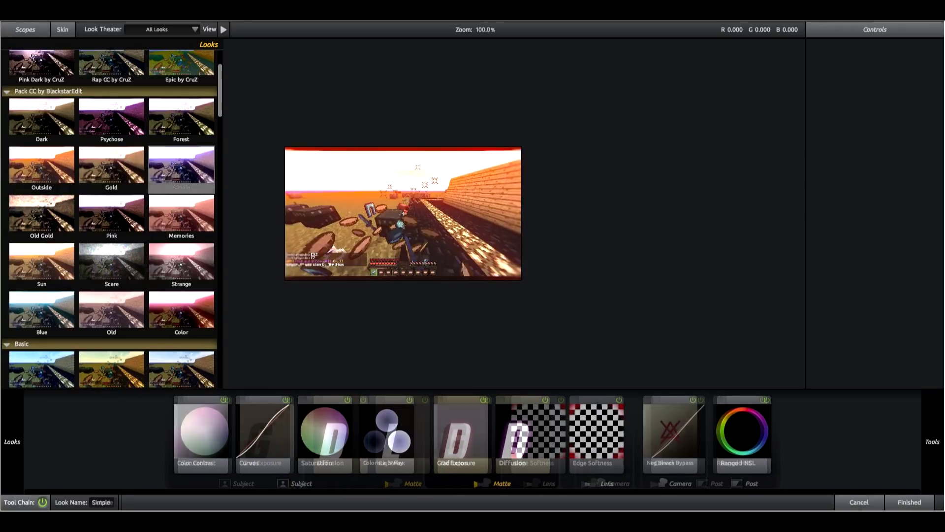
{"action": "left_click", "coordinate": [522, 434]}
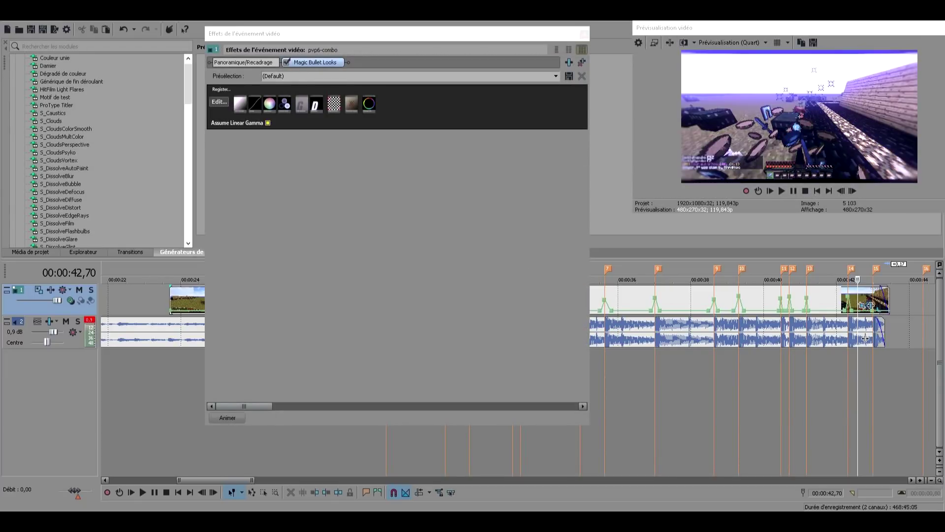
{"action": "left_click", "coordinate": [584, 34]}
Step: Review the colour-corrected gameplay clip in the preview at several points between markers 1 and 9
{"action": "left_click", "coordinate": [562, 374]}
{"action": "left_click", "coordinate": [782, 191]}
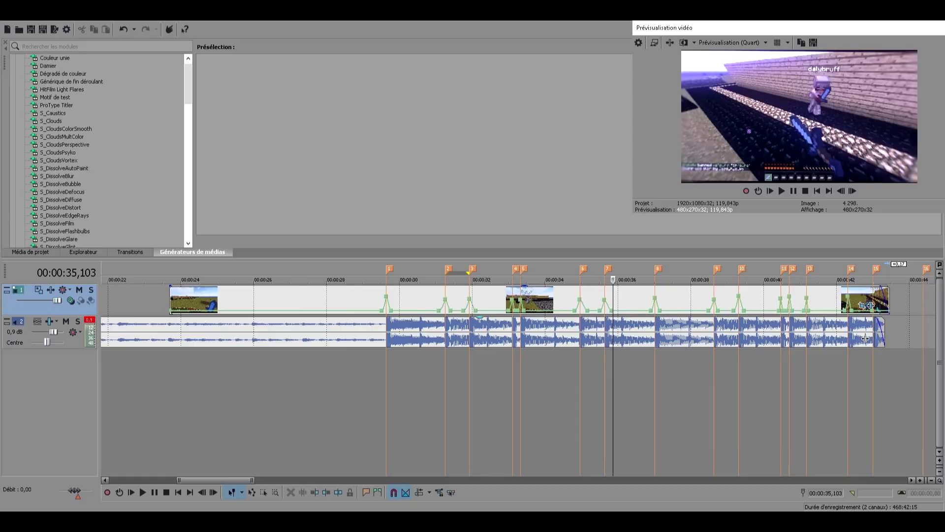
{"action": "scroll", "coordinate": [865, 338], "scroll_direction": "down", "scroll_amount": 5}
{"action": "key", "text": "space"}
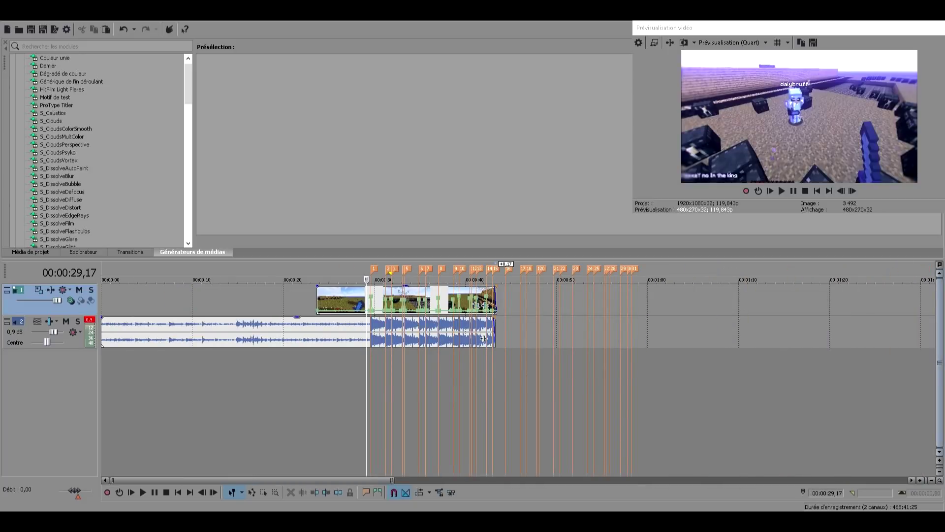
{"action": "left_click", "coordinate": [391, 338]}
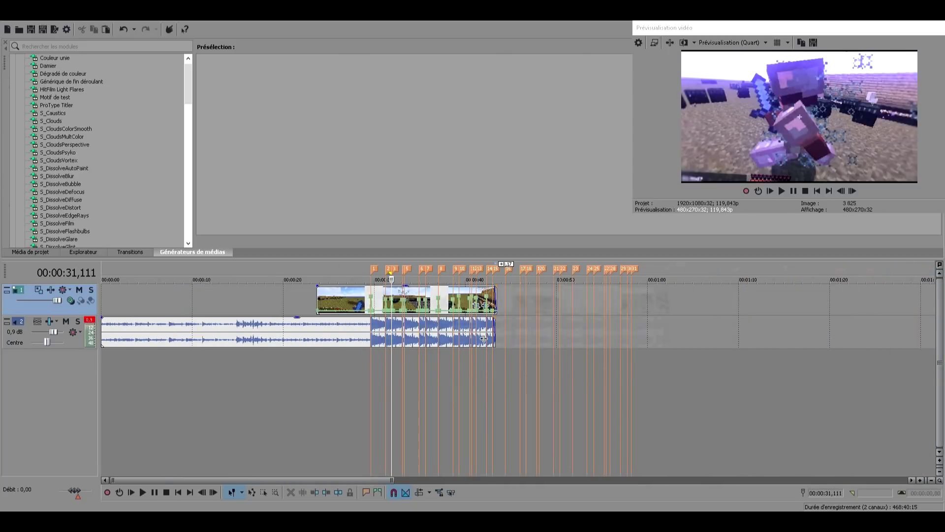
{"action": "scroll", "coordinate": [391, 338], "scroll_direction": "up", "scroll_amount": 5}
{"action": "scroll", "coordinate": [655, 337], "scroll_direction": "down", "scroll_amount": 5}
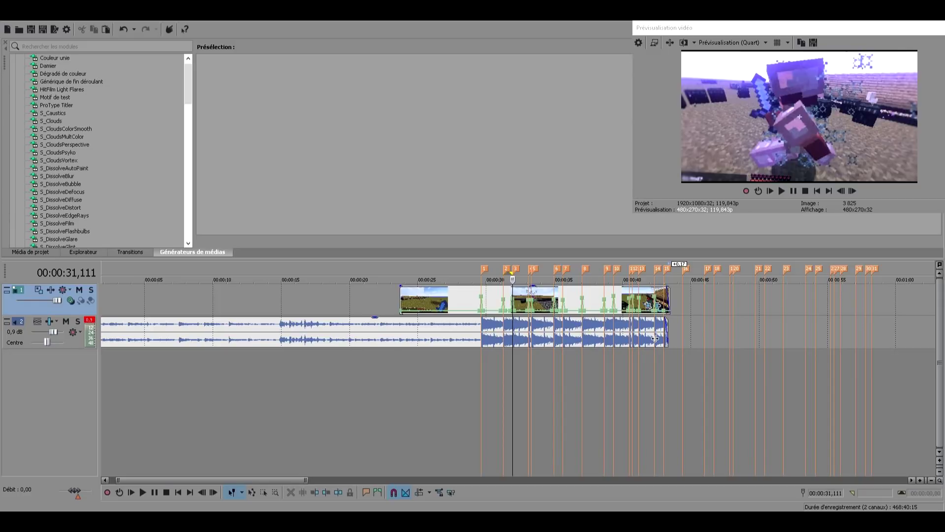
{"action": "left_click", "coordinate": [594, 337]}
{"action": "scroll", "coordinate": [780, 338], "scroll_direction": "up", "scroll_amount": 4}
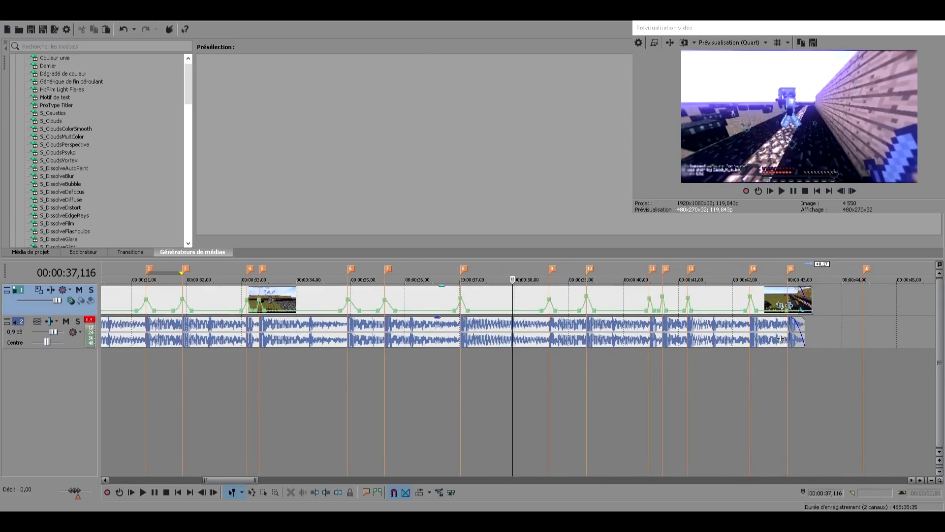
{"action": "left_click", "coordinate": [781, 305]}
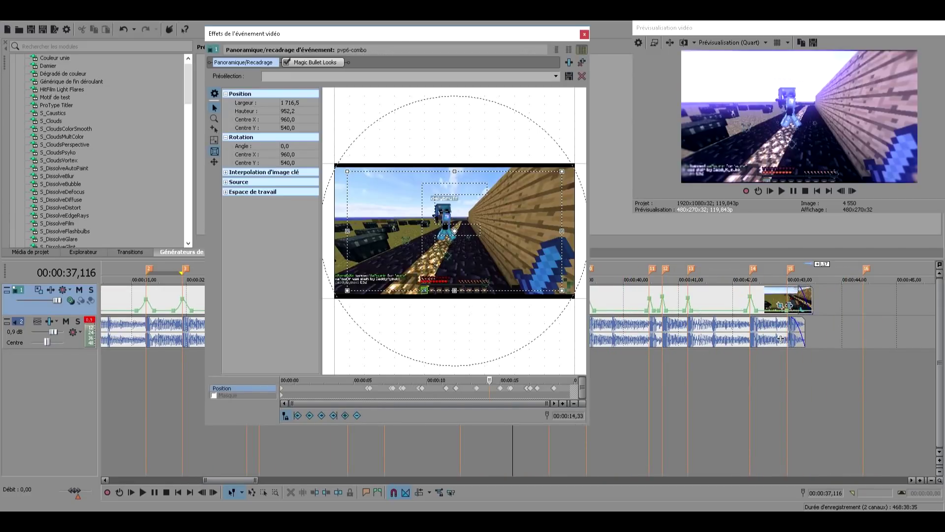
{"action": "left_click_drag", "start_coordinate": [454, 290], "coordinate": [455, 278]}
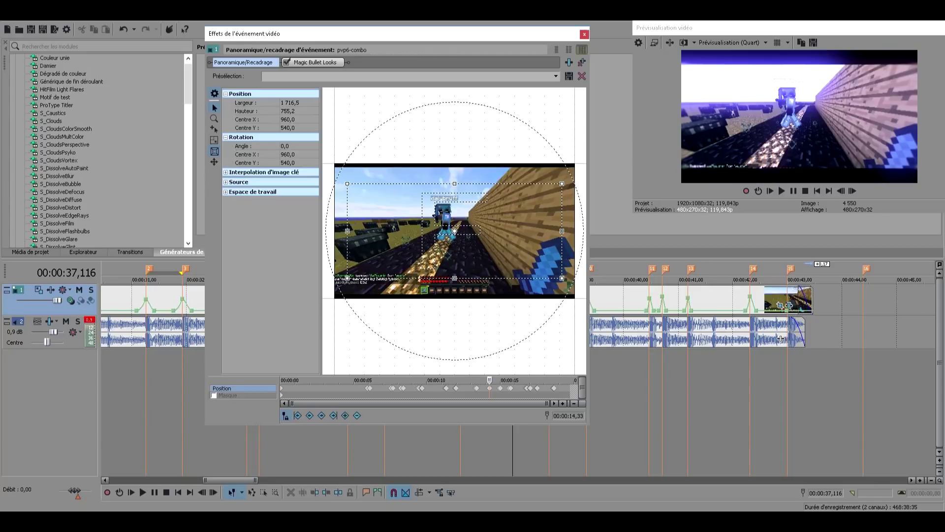
{"action": "left_click", "coordinate": [584, 34]}
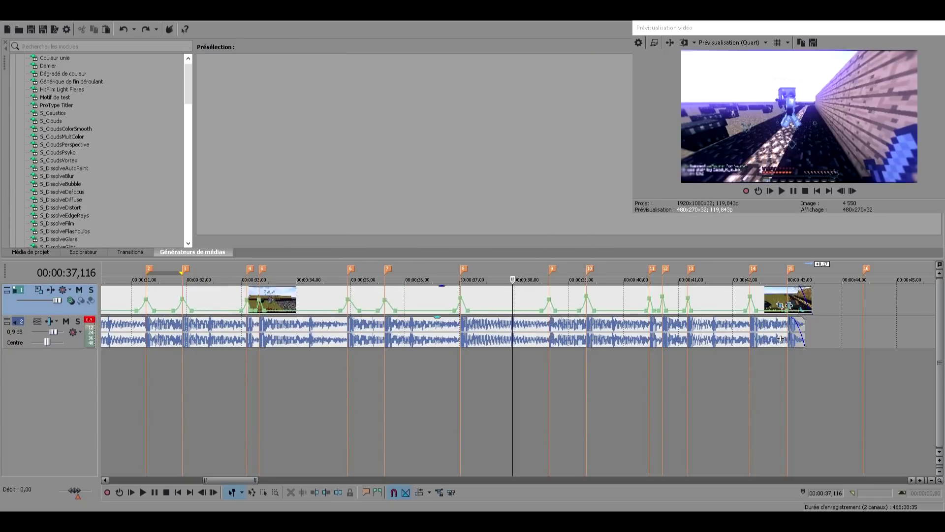
Step: Insert a video track above the gameplay clip and place a white (Blanc) solid colour event at the project's start
{"action": "right_click", "coordinate": [146, 399]}
{"action": "left_click", "coordinate": [167, 423]}
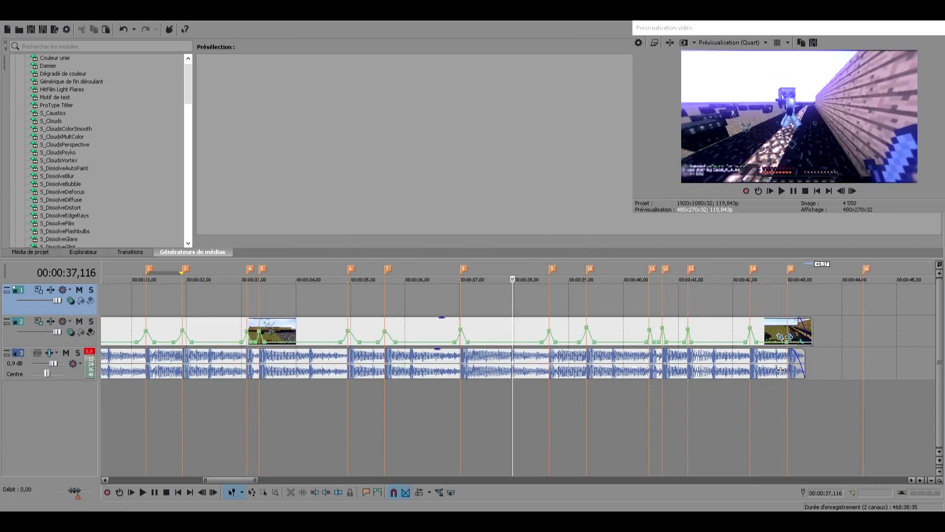
{"action": "left_click", "coordinate": [54, 58]}
{"action": "left_click_drag", "start_coordinate": [239, 74], "coordinate": [105, 300]}
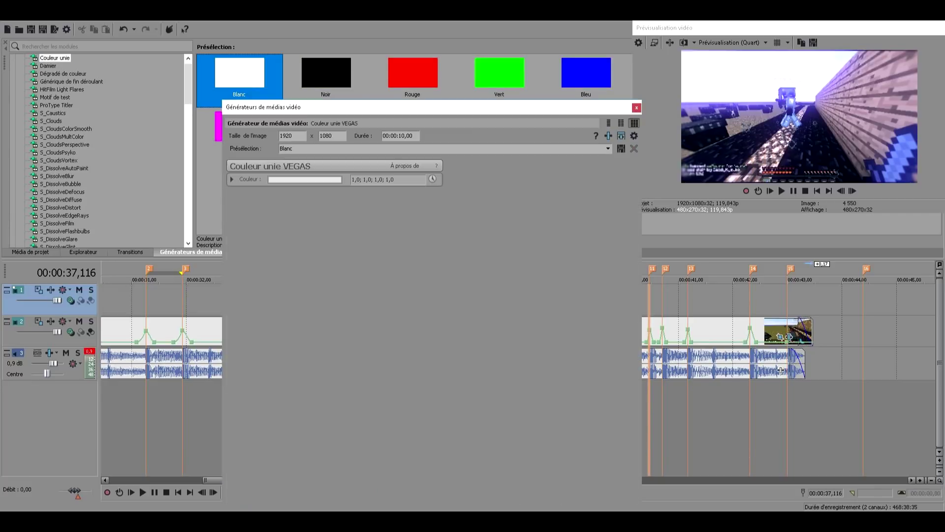
{"action": "left_click", "coordinate": [636, 108]}
Step: Extend the white solid to the end of the gameplay clip and set its track's compositing mode to Multiplier (Masque)
{"action": "mouse_move", "coordinate": [374, 300]}
{"action": "left_mouse_down"}
{"action": "mouse_move", "coordinate": [160, 305]}
{"action": "mouse_move", "coordinate": [389, 305]}
{"action": "left_mouse_up"}
{"action": "scroll", "coordinate": [332, 300], "scroll_direction": "down", "scroll_amount": 4}
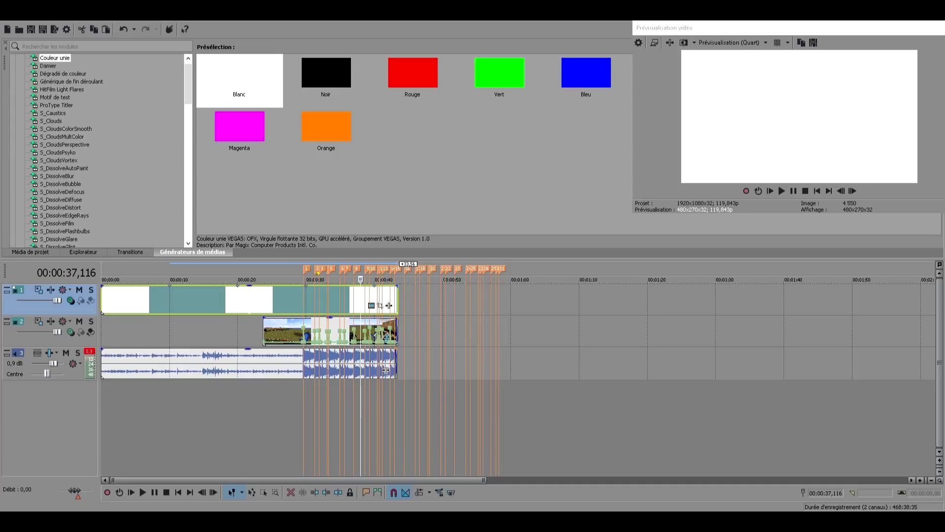
{"action": "left_click", "coordinate": [71, 300]}
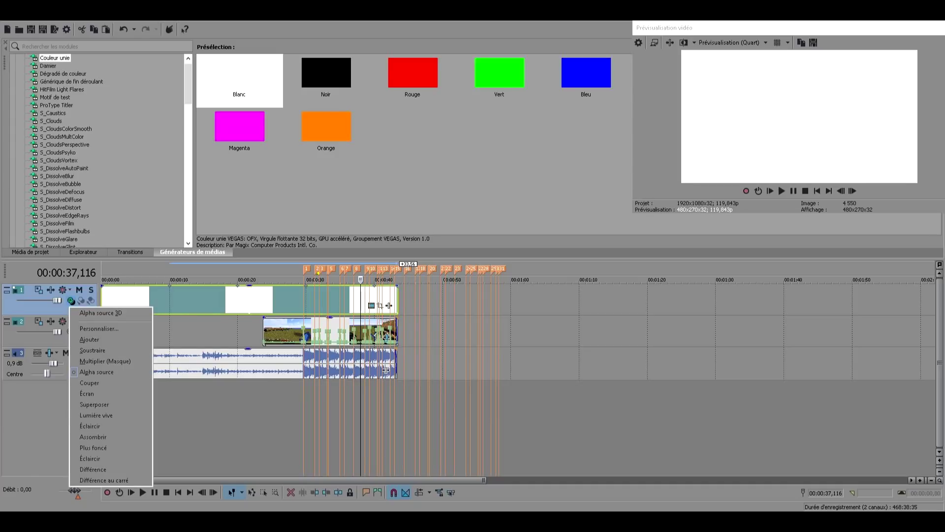
{"action": "left_click", "coordinate": [101, 361]}
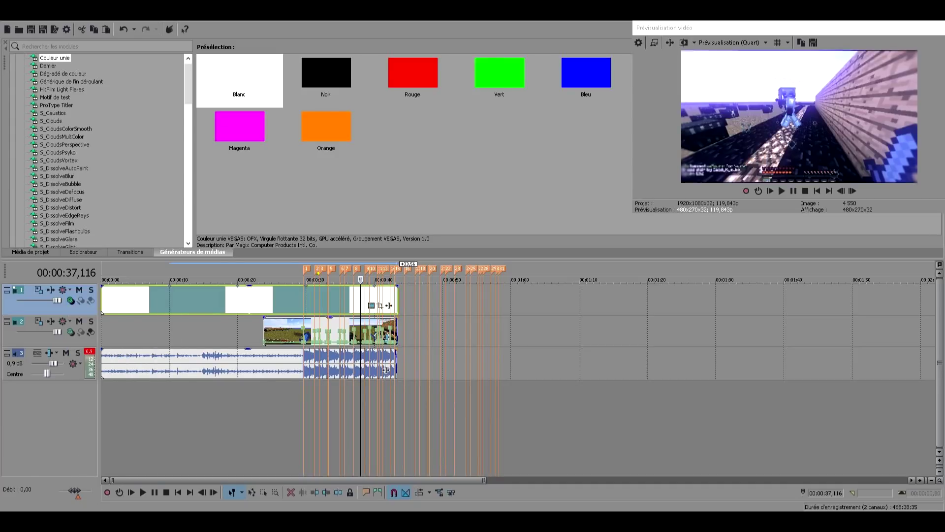
Step: Reduce the white solid's pan/crop height to 812,1 at its full width, so the overlay forms cinematic bars over the gameplay
{"action": "left_click", "coordinate": [291, 419]}
{"action": "scroll", "coordinate": [291, 418], "scroll_direction": "up", "scroll_amount": 1}
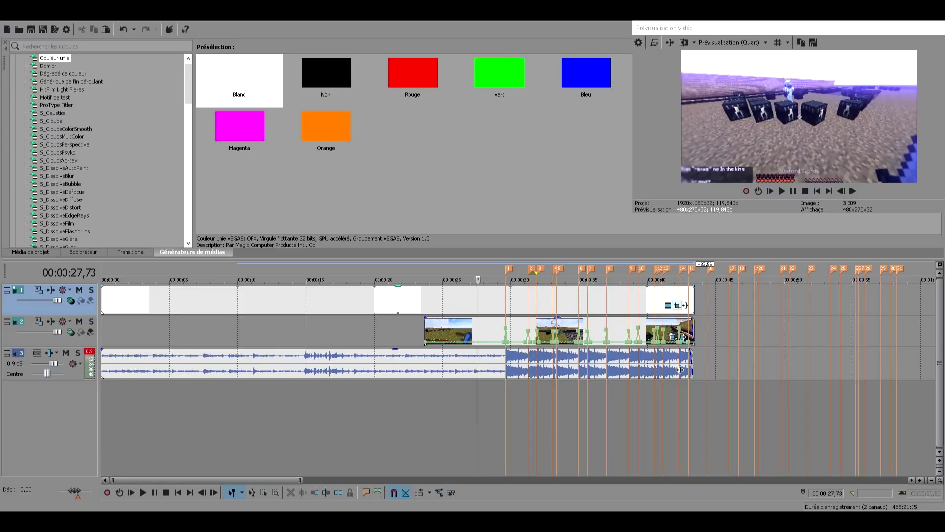
{"action": "left_click", "coordinate": [677, 305]}
{"action": "left_click_drag", "start_coordinate": [454, 163], "coordinate": [454, 180]}
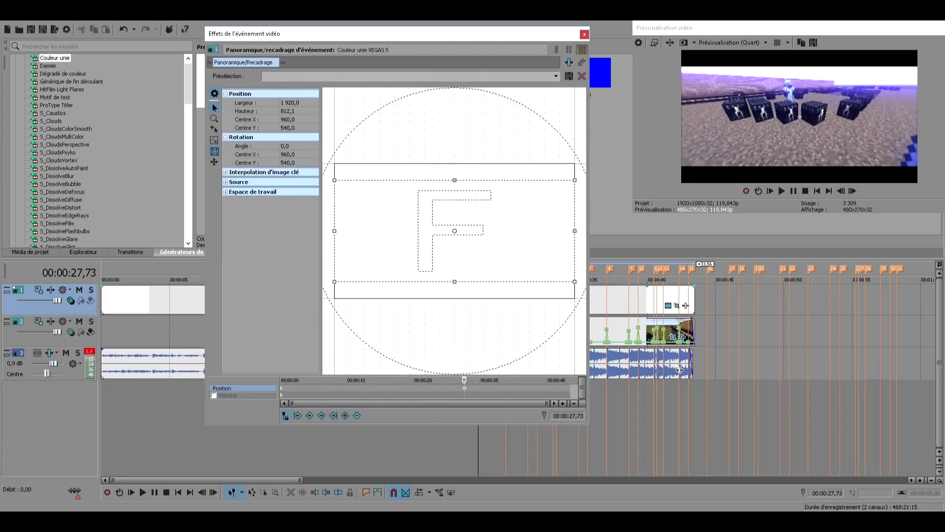
{"action": "key", "text": "Escape"}
Step: Play back the gameplay around markers 1 to 3 to check the cinematic bars in the preview
{"action": "key", "text": "space"}
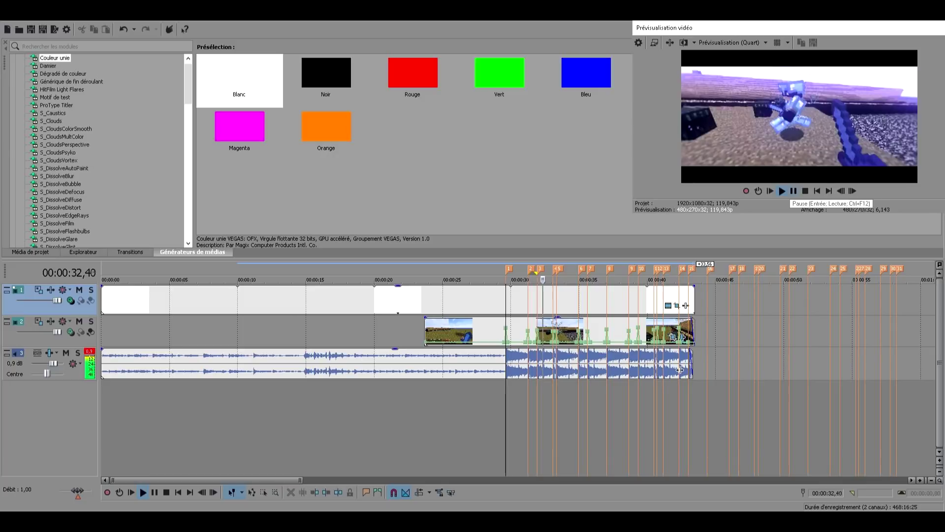
{"action": "left_click", "coordinate": [793, 191]}
{"action": "scroll", "coordinate": [484, 370], "scroll_direction": "down", "scroll_amount": 2}
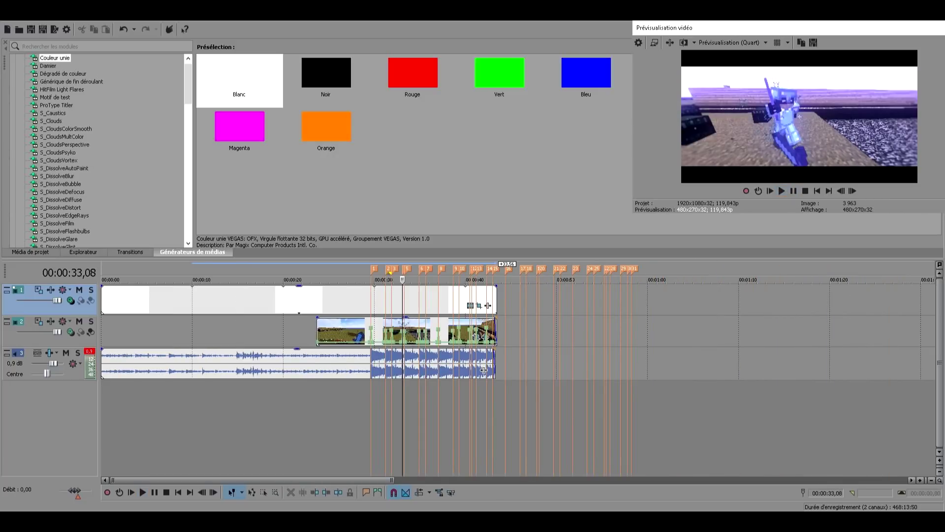
{"action": "scroll", "coordinate": [484, 371], "scroll_direction": "up", "scroll_amount": 3}
{"action": "key", "text": "space"}
{"action": "key", "text": "space"}
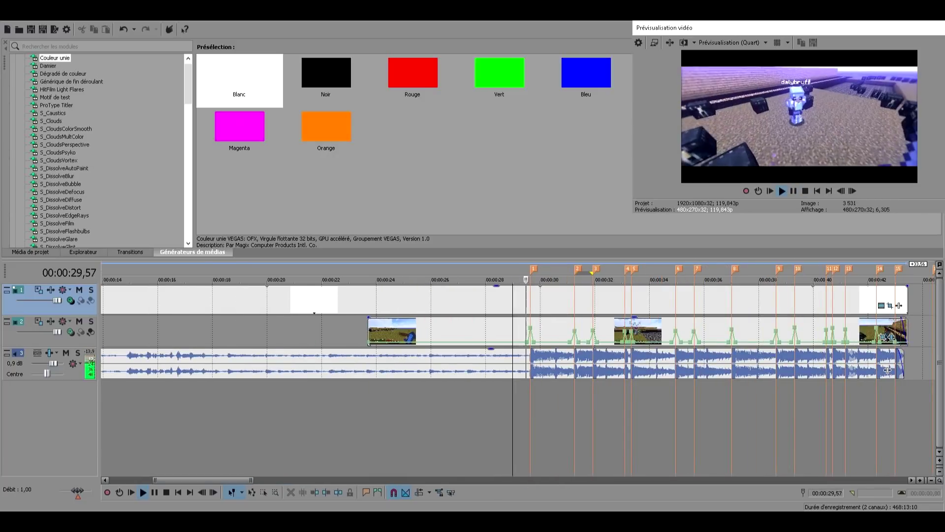
{"action": "scroll", "coordinate": [496, 370], "scroll_direction": "down", "scroll_amount": 1}
{"action": "key", "text": "space"}
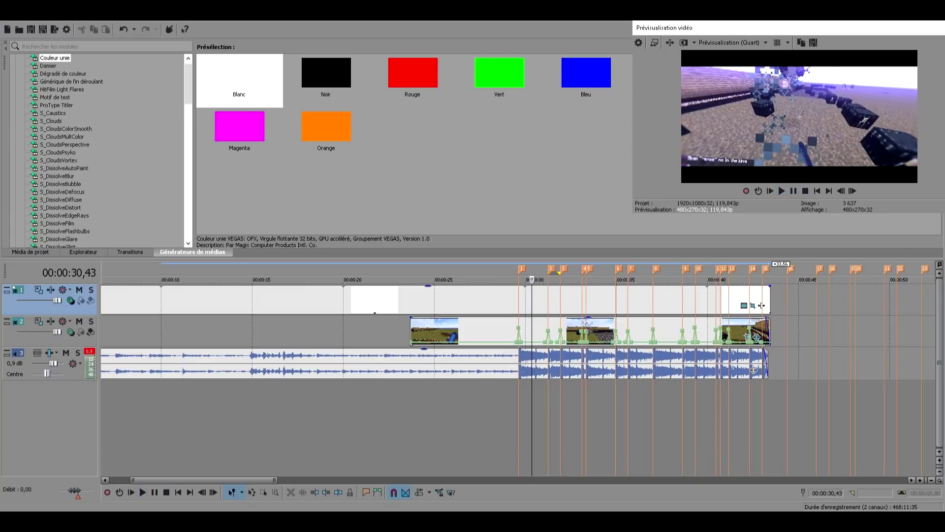
Step: Add the S_Shake effect after Magic Bullet Looks in the gameplay clip's effect chain
{"action": "left_click", "coordinate": [756, 337]}
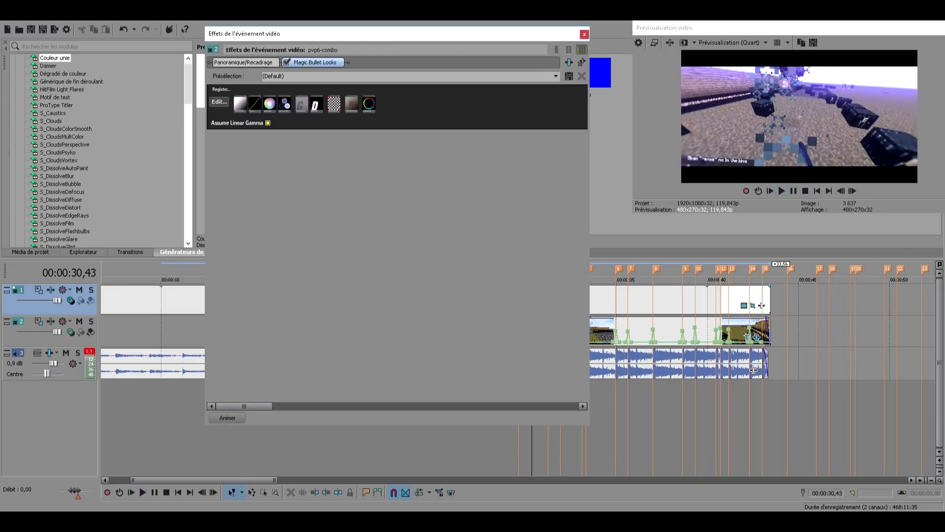
{"action": "left_click", "coordinate": [569, 62]}
{"action": "scroll", "coordinate": [482, 281], "scroll_direction": "down", "scroll_amount": 3}
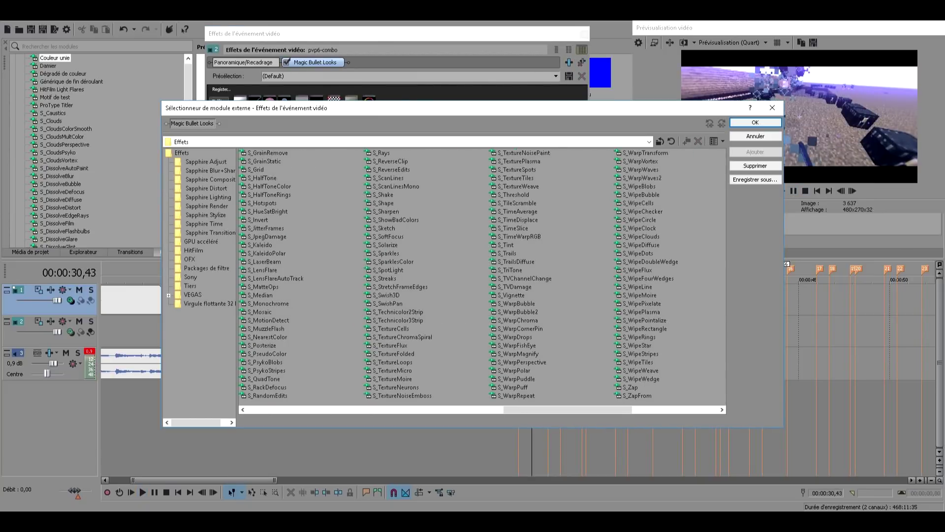
{"action": "scroll", "coordinate": [483, 281], "scroll_direction": "up", "scroll_amount": 1}
{"action": "left_click", "coordinate": [633, 195]}
{"action": "left_click", "coordinate": [633, 195]}
{"action": "left_click_drag", "start_coordinate": [640, 108], "coordinate": [632, 90]}
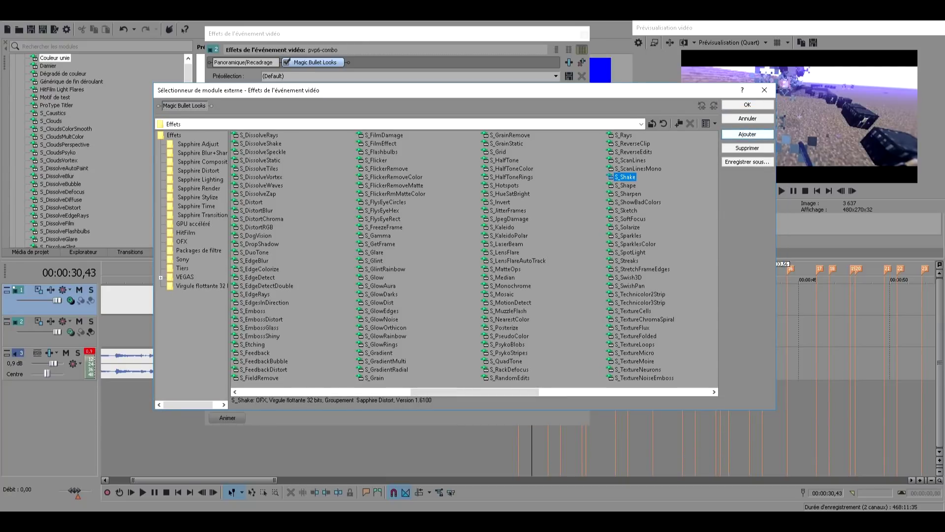
{"action": "left_click", "coordinate": [747, 135]}
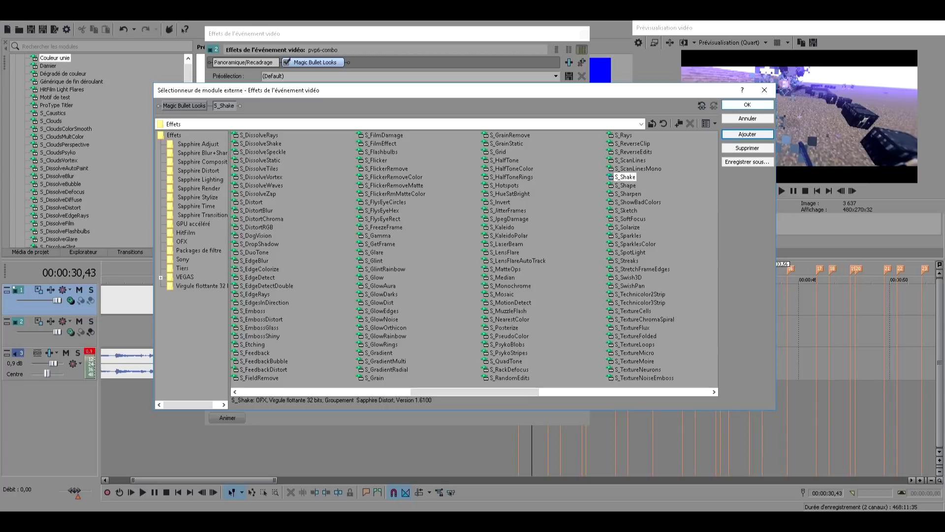
{"action": "left_click_drag", "start_coordinate": [679, 90], "coordinate": [683, 79]}
{"action": "scroll", "coordinate": [541, 246], "scroll_direction": "down", "scroll_amount": 4}
{"action": "scroll", "coordinate": [541, 247], "scroll_direction": "up", "scroll_amount": 8}
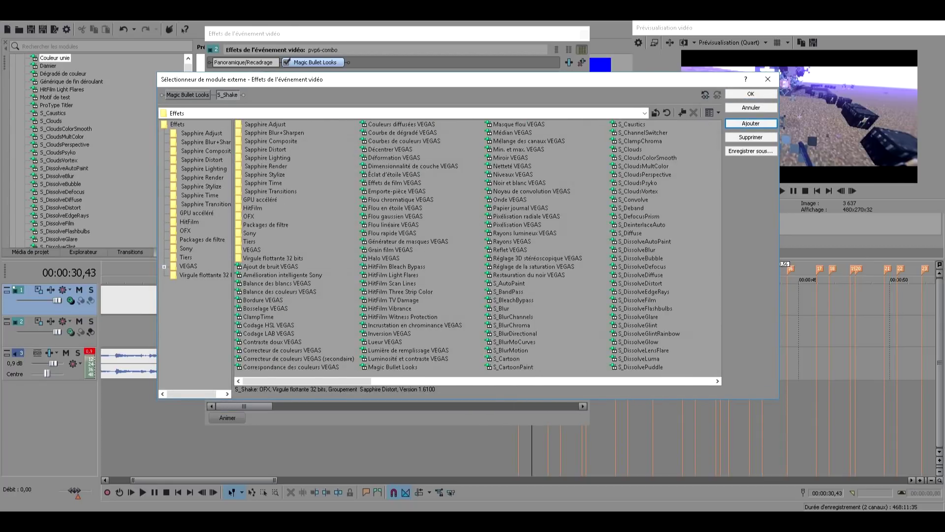
{"action": "left_click", "coordinate": [751, 93]}
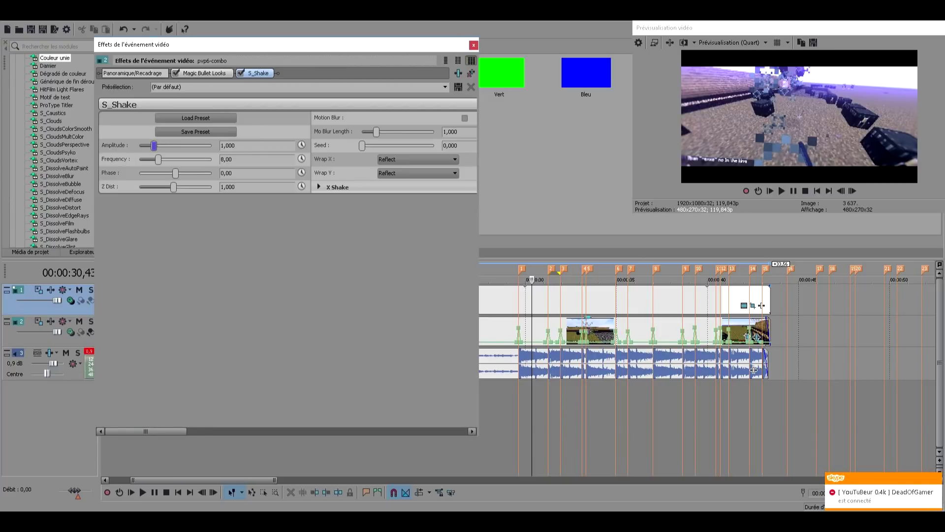
Step: Set S_Shake's amplitude to 0,272 and frequency to 1,73, and expand the unnamed parameter group below Tilt Shake
{"action": "left_click_drag", "start_coordinate": [154, 146], "coordinate": [153, 145]}
{"action": "left_click_drag", "start_coordinate": [196, 45], "coordinate": [219, 47]}
{"action": "left_click_drag", "start_coordinate": [175, 148], "coordinate": [165, 148]}
{"action": "left_click_drag", "start_coordinate": [180, 161], "coordinate": [166, 162]}
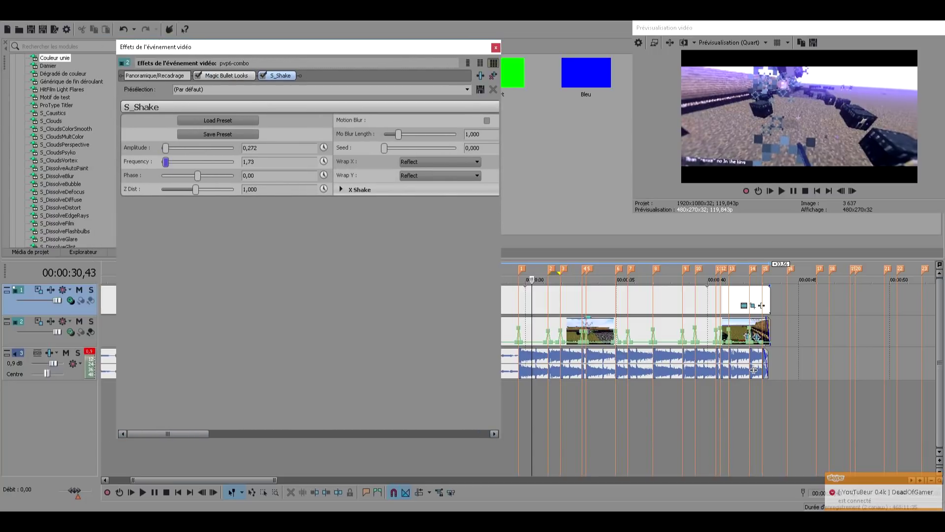
{"action": "left_click_drag", "start_coordinate": [167, 434], "coordinate": [448, 434]}
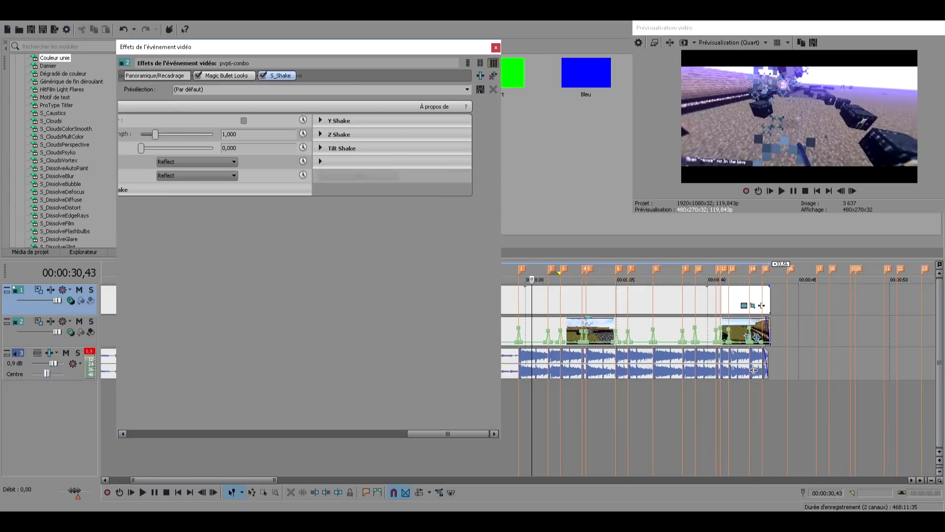
{"action": "left_click", "coordinate": [320, 161]}
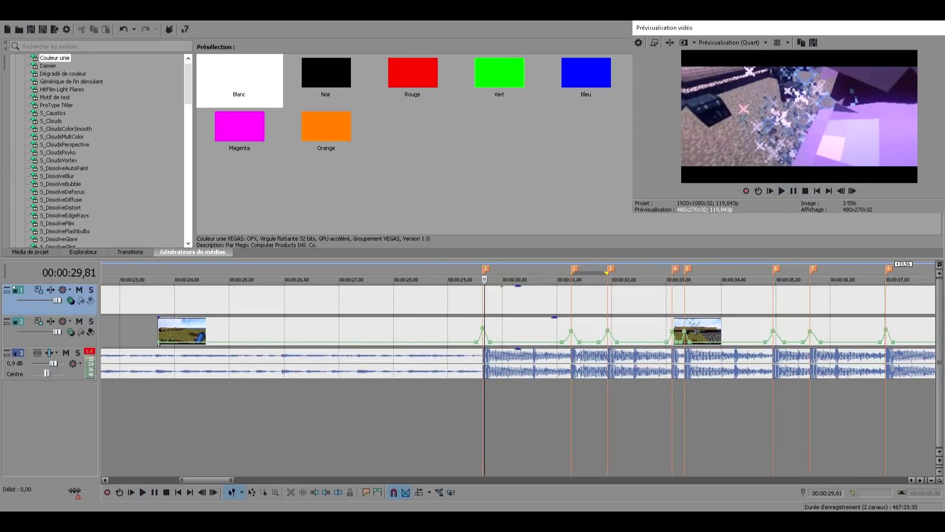
Step: Split all tracks at marker 1 and disable S_Shake and Magic Bullet Looks on the gameplay part before it
{"action": "left_click", "coordinate": [483, 279]}
{"action": "key", "text": "s"}
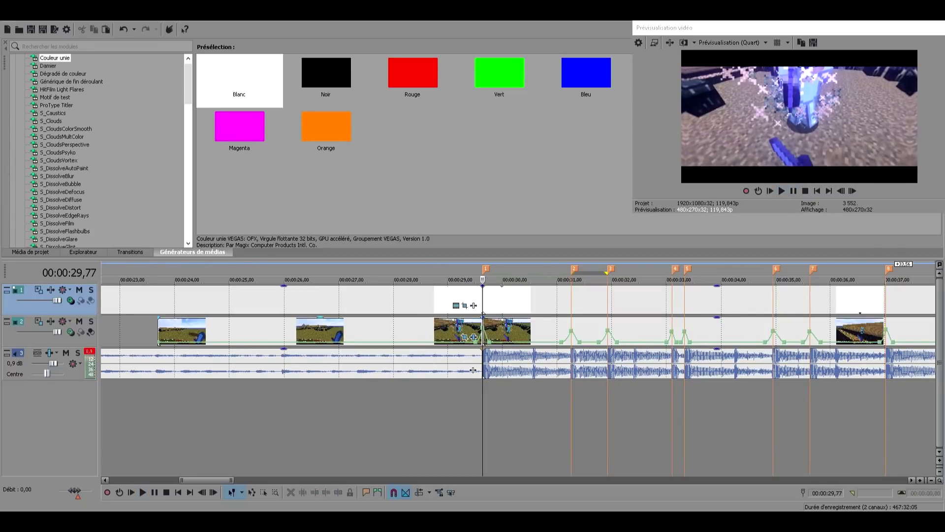
{"action": "left_click", "coordinate": [473, 370]}
{"action": "left_click", "coordinate": [474, 338]}
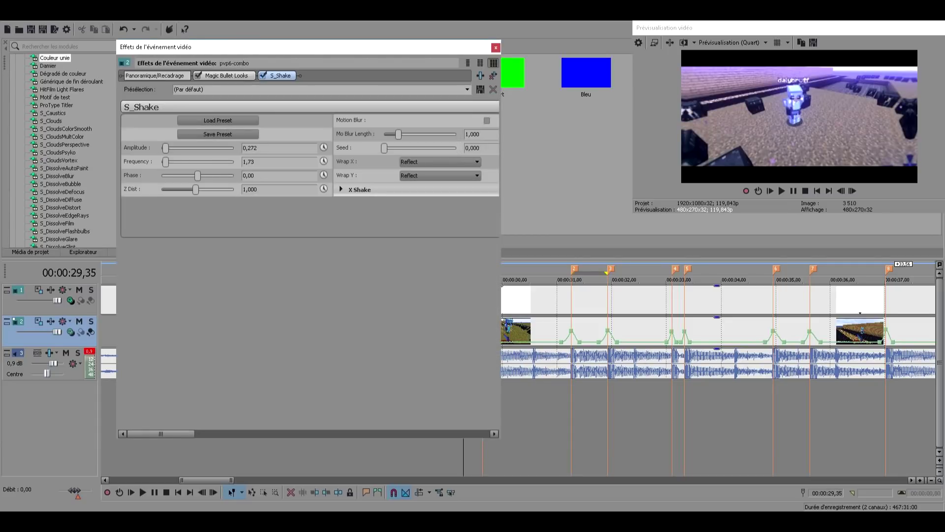
{"action": "left_click", "coordinate": [263, 75]}
{"action": "left_click", "coordinate": [198, 76]}
{"action": "left_click", "coordinate": [496, 47]}
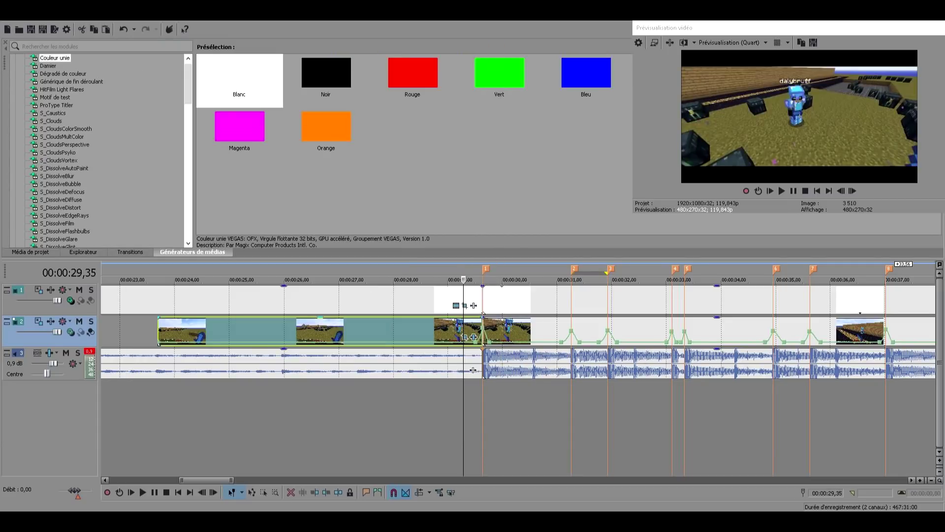
Step: Play back the cut at marker 1 several times to check the change from original to colour-corrected gameplay
{"action": "left_click", "coordinate": [417, 418]}
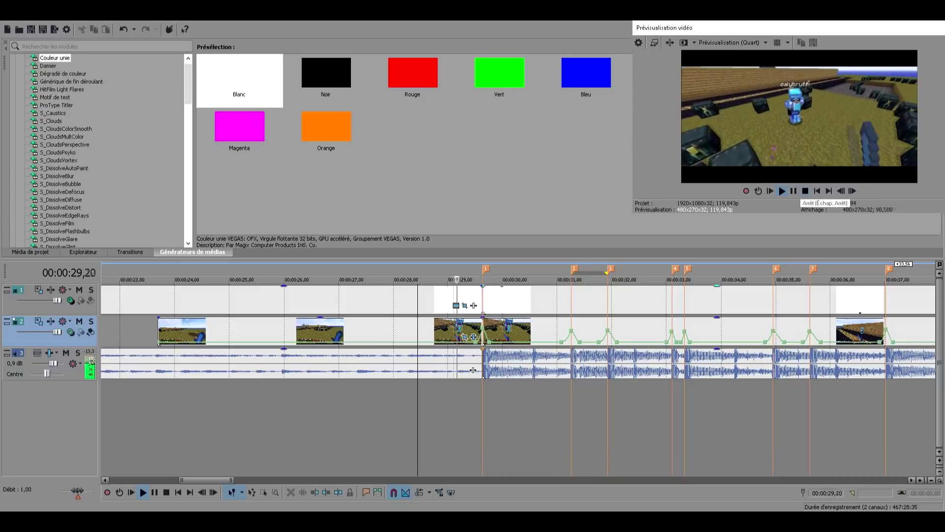
{"action": "key", "text": "space"}
{"action": "left_click", "coordinate": [507, 280]}
{"action": "left_click", "coordinate": [476, 280]}
{"action": "key", "text": "space"}
{"action": "key", "text": "Return"}
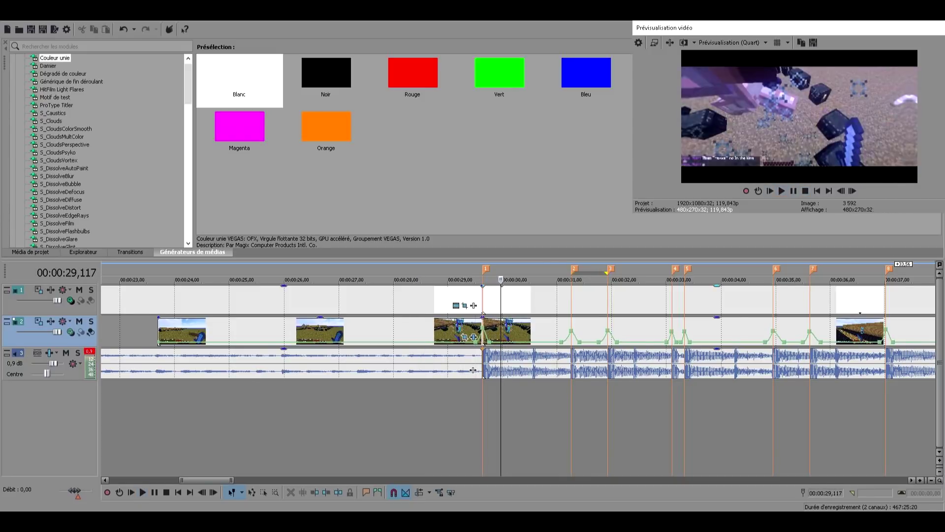
{"action": "scroll", "coordinate": [501, 379], "scroll_direction": "down", "scroll_amount": 3}
{"action": "left_click", "coordinate": [461, 424]}
{"action": "key", "text": "space"}
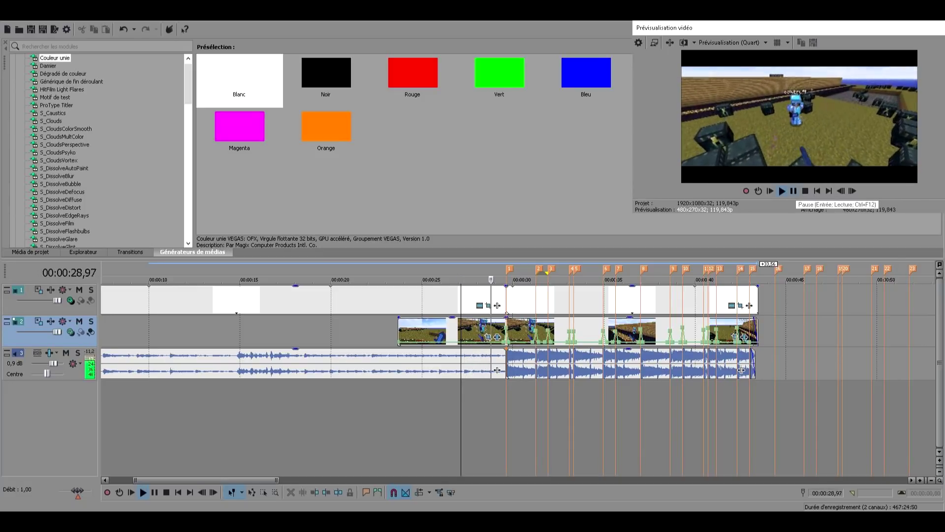
{"action": "left_click", "coordinate": [793, 191]}
{"action": "scroll", "coordinate": [517, 379], "scroll_direction": "up", "scroll_amount": 4}
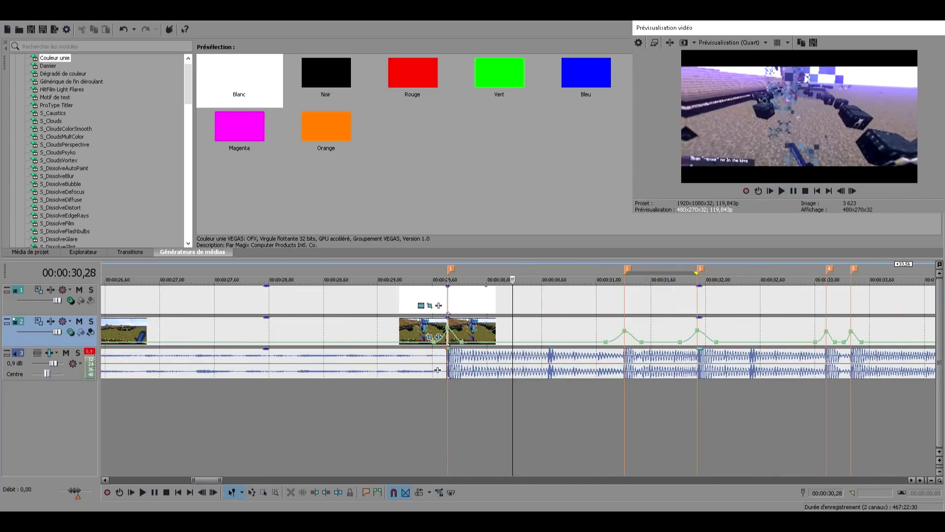
Step: Split all tracks again at 00:00:30,28 after marker 1 and play back the isolated section
{"action": "left_click", "coordinate": [448, 312]}
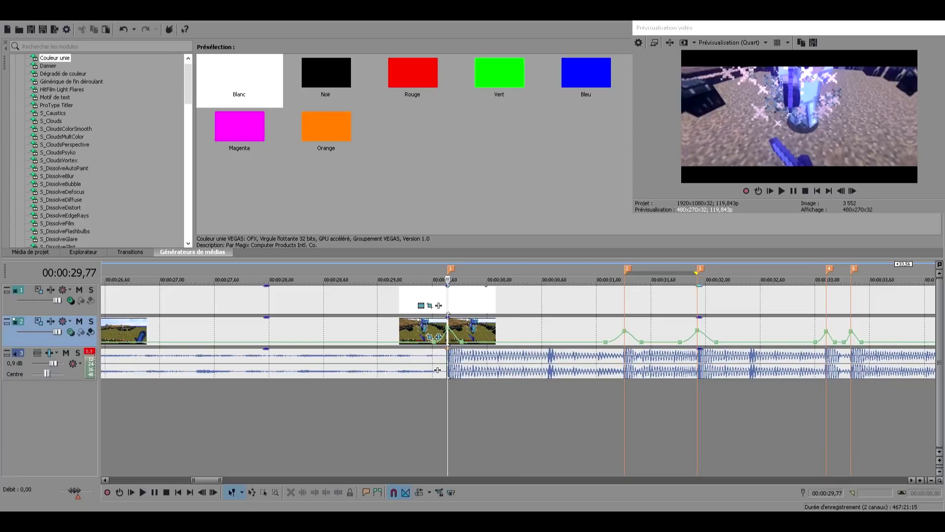
{"action": "key", "text": "space"}
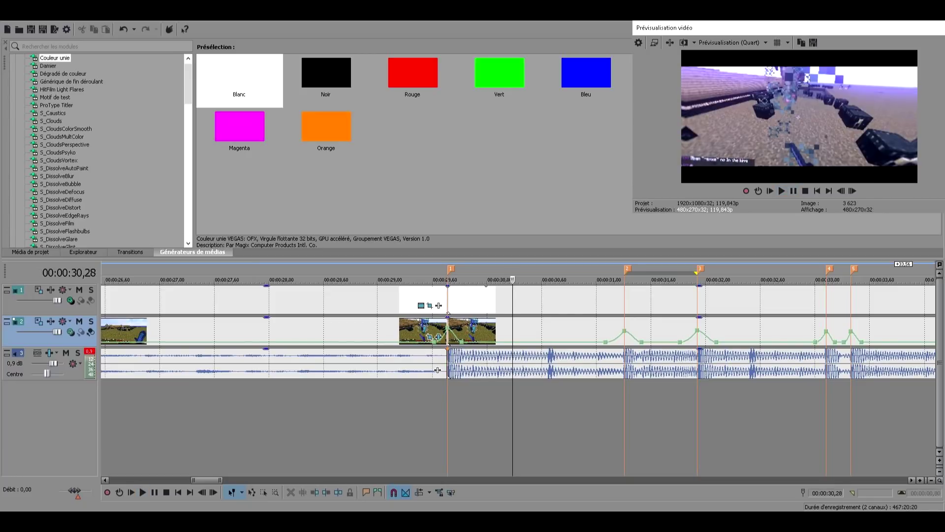
{"action": "key", "text": "ctrl+v"}
{"action": "key", "text": "space"}
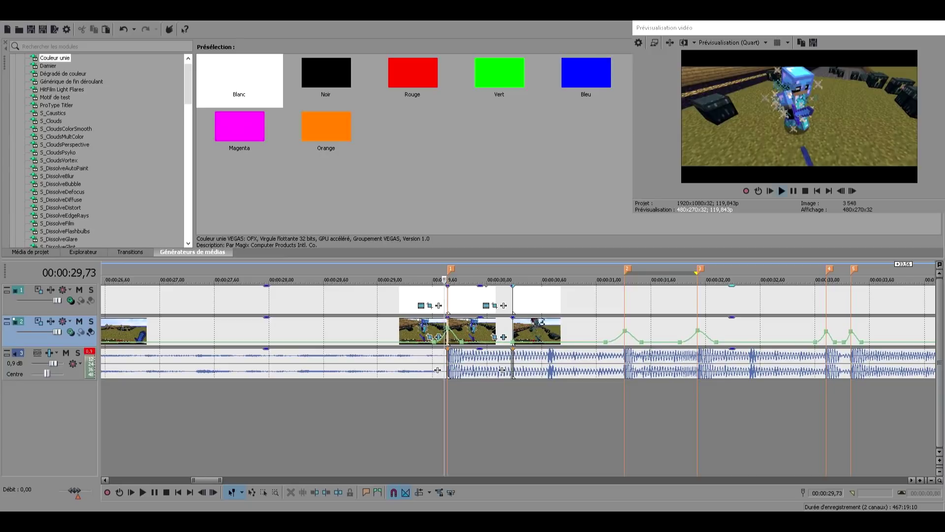
{"action": "key", "text": "space"}
{"action": "key", "text": "Return"}
Step: Add the Onde VEGAS and S_BlurMoCurves effects to the short gameplay segment following marker 1
{"action": "left_click", "coordinate": [504, 336]}
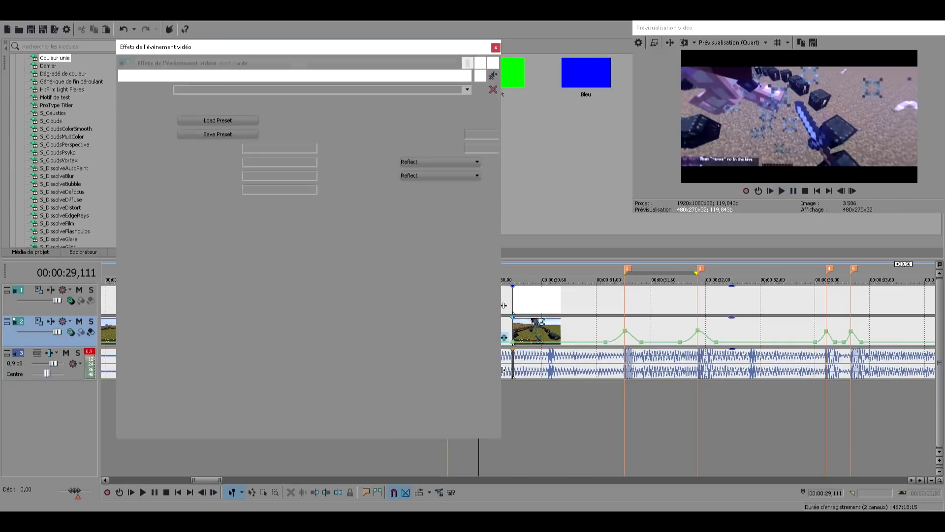
{"action": "left_click", "coordinate": [481, 75]}
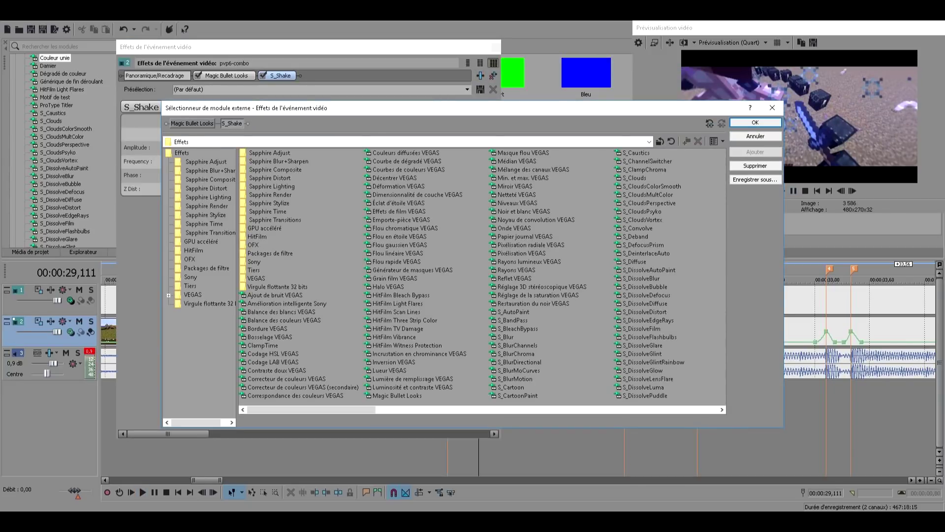
{"action": "double_click", "coordinate": [514, 228]}
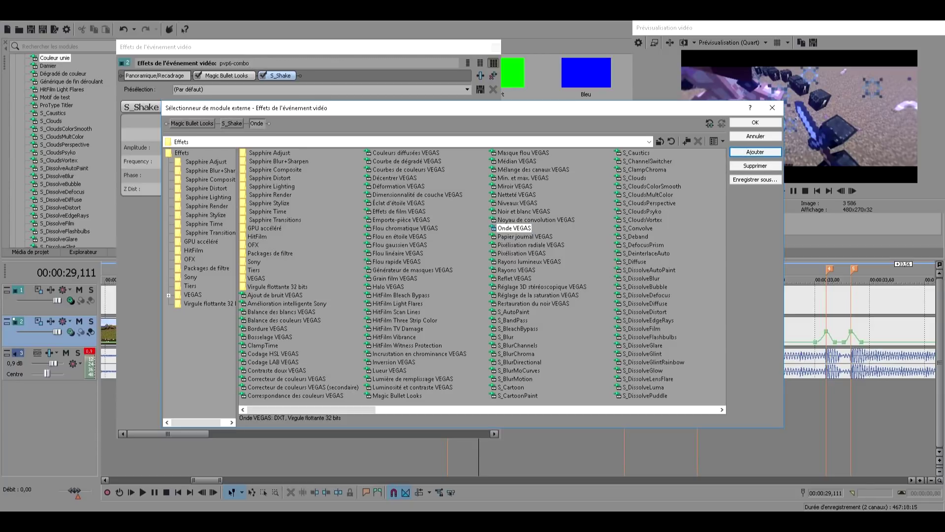
{"action": "left_click", "coordinate": [519, 371]}
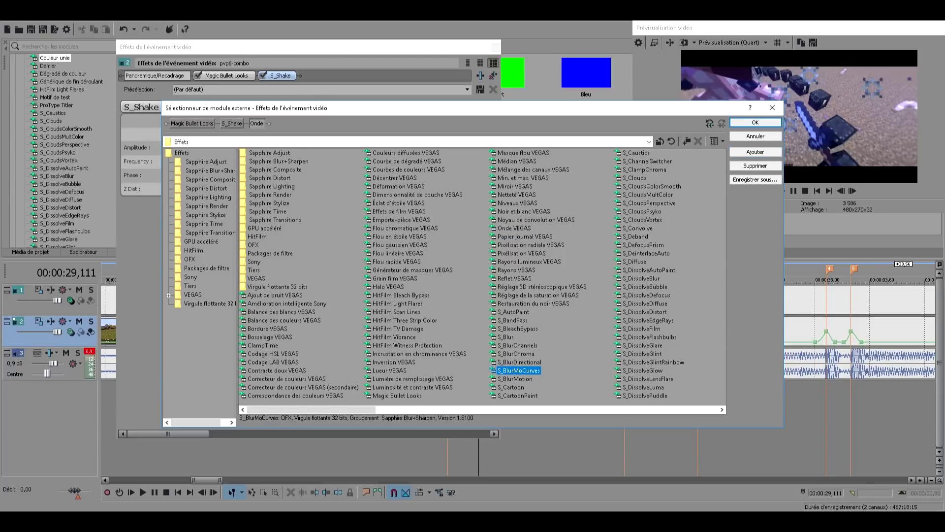
{"action": "left_click", "coordinate": [755, 152]}
{"action": "left_click", "coordinate": [755, 122]}
Step: Animate S_BlurMoCurves' Brightness on the short segment from 1,531 at its start to 1 at 00:00:00,71
{"action": "left_click_drag", "start_coordinate": [335, 47], "coordinate": [349, 59]}
{"action": "left_click_drag", "start_coordinate": [179, 445], "coordinate": [253, 446]}
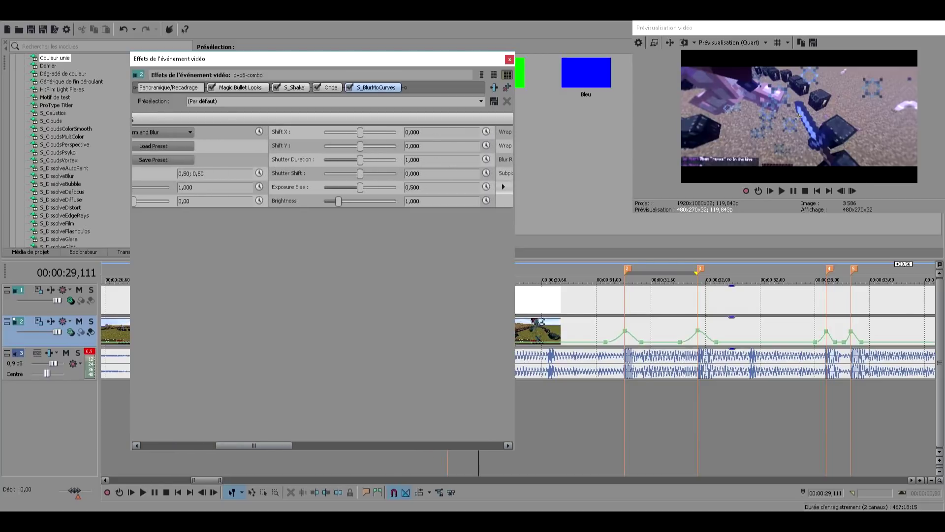
{"action": "left_click", "coordinate": [486, 200]}
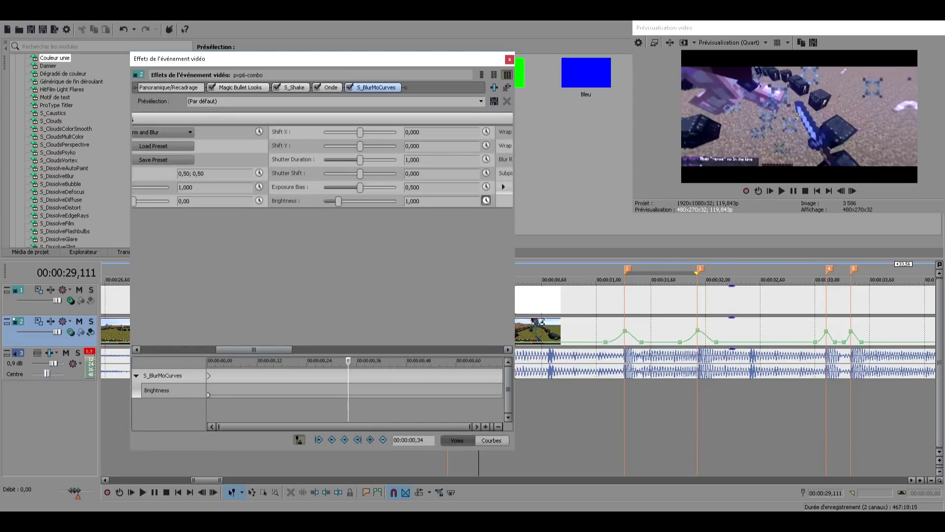
{"action": "left_click_drag", "start_coordinate": [349, 393], "coordinate": [207, 394]}
{"action": "left_click", "coordinate": [208, 393]}
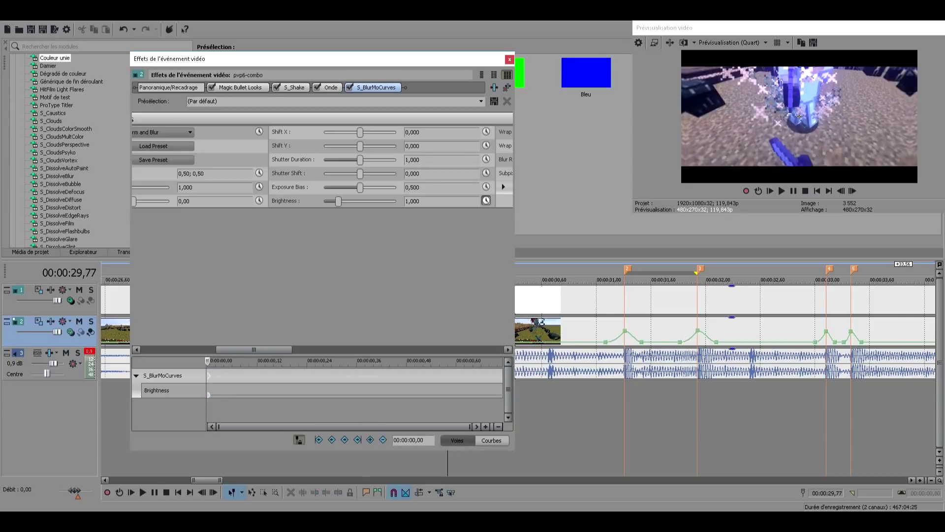
{"action": "mouse_move", "coordinate": [207, 394]}
{"action": "left_mouse_down"}
{"action": "mouse_move", "coordinate": [237, 395]}
{"action": "mouse_move", "coordinate": [207, 395]}
{"action": "left_mouse_up"}
{"action": "left_click_drag", "start_coordinate": [338, 201], "coordinate": [347, 200]}
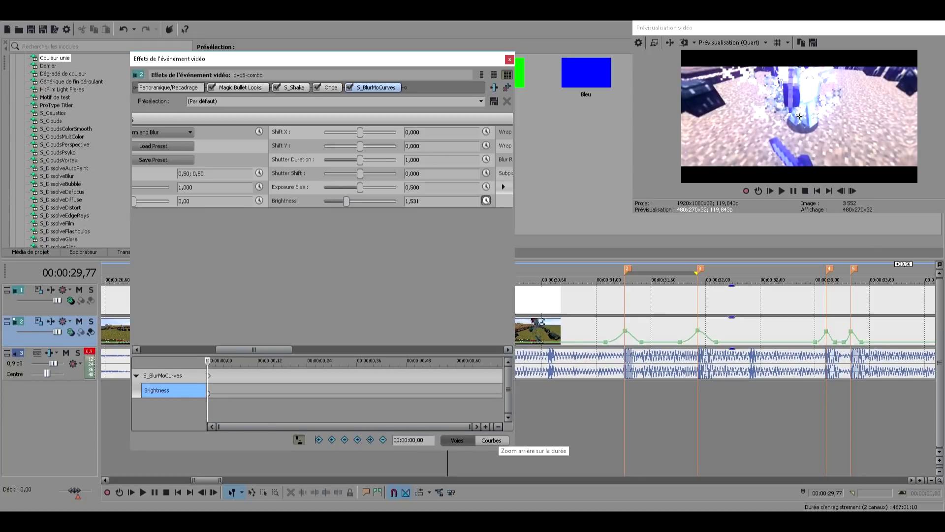
{"action": "key", "text": "space"}
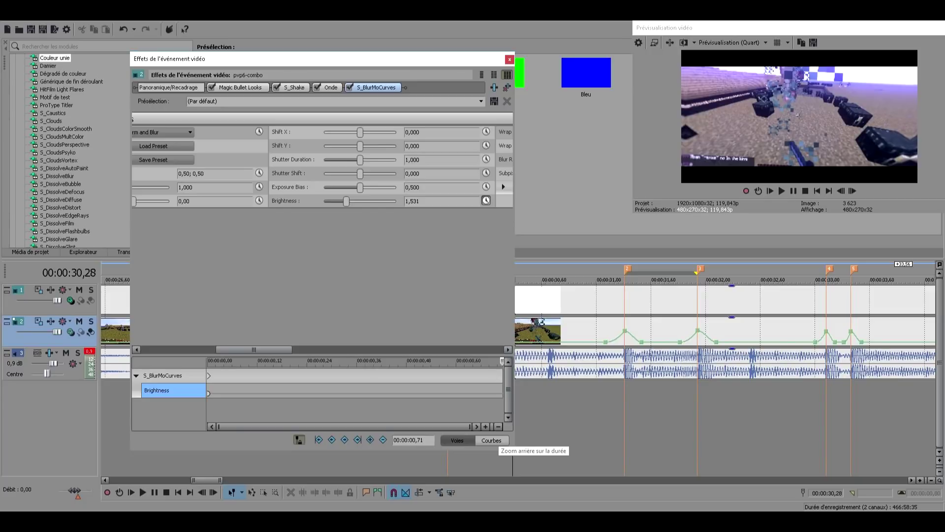
{"action": "type", "text": "1"}
{"action": "key", "text": "Return"}
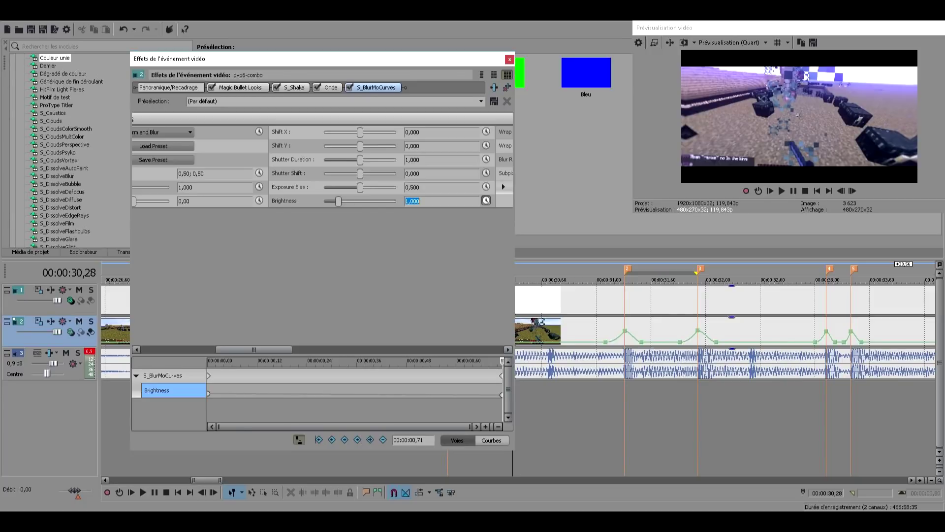
Step: Play back the short segment from marker 1 to check the brightness animation
{"action": "key", "text": "Escape"}
{"action": "left_click", "coordinate": [448, 313]}
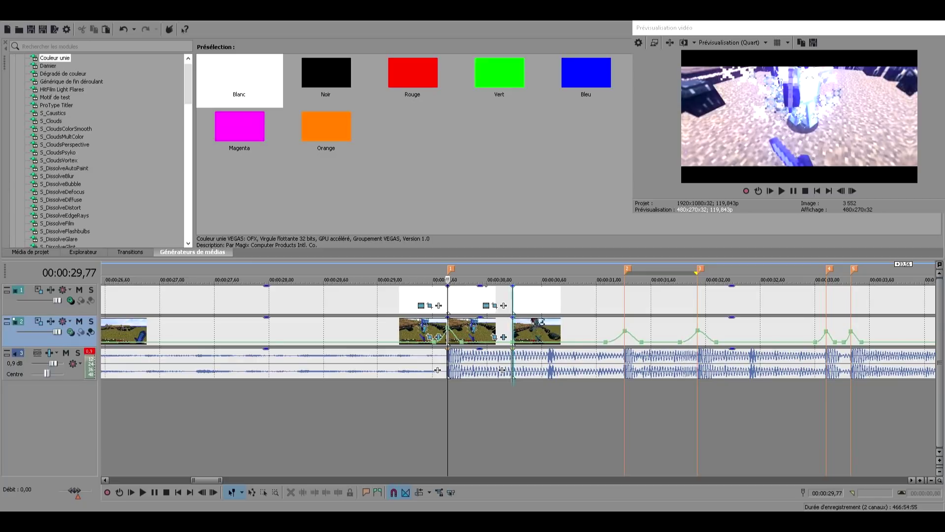
{"action": "key", "text": "space"}
{"action": "key", "text": "space"}
{"action": "key", "text": "space"}
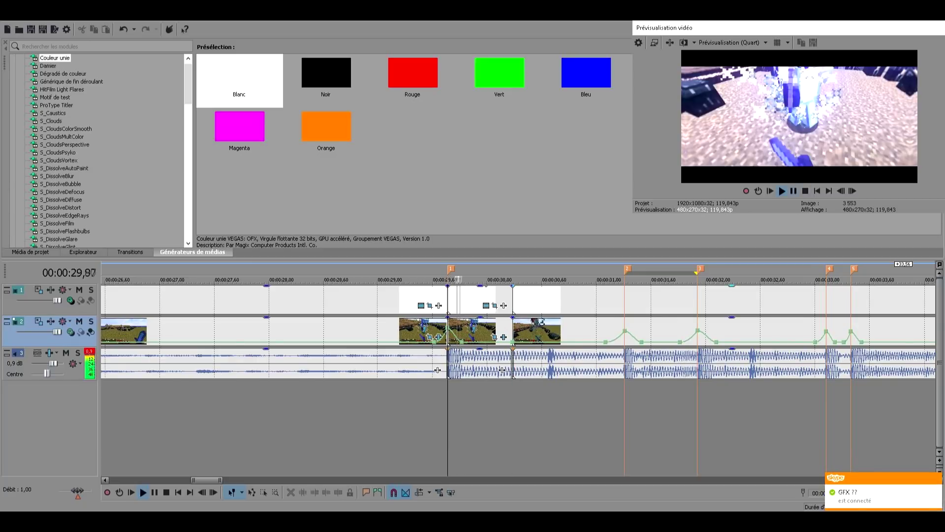
{"action": "key", "text": "space"}
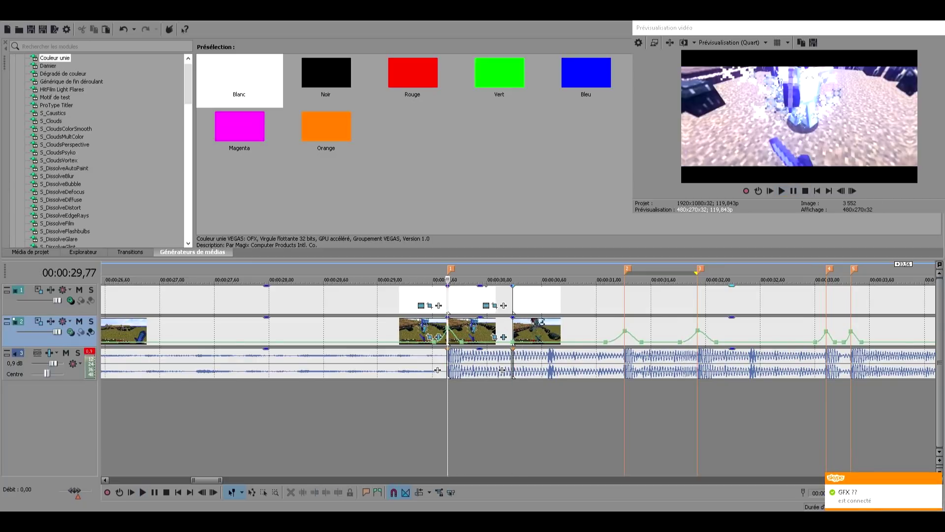
Step: Turn on keyframe animation for the Onde effect on the short gameplay segment following marker 1
{"action": "left_click", "coordinate": [491, 337]}
{"action": "left_click", "coordinate": [504, 336]}
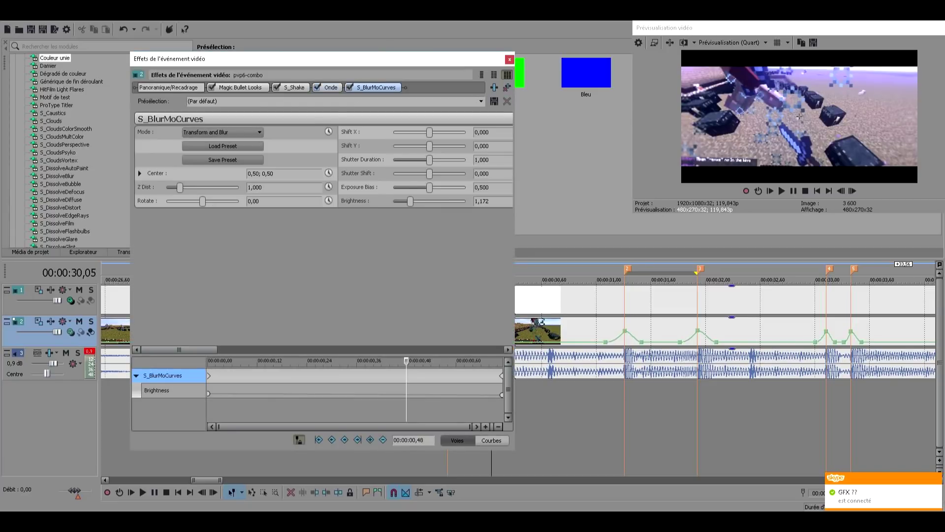
{"action": "left_click", "coordinate": [330, 87]}
{"action": "left_click_drag", "start_coordinate": [335, 59], "coordinate": [290, 36]}
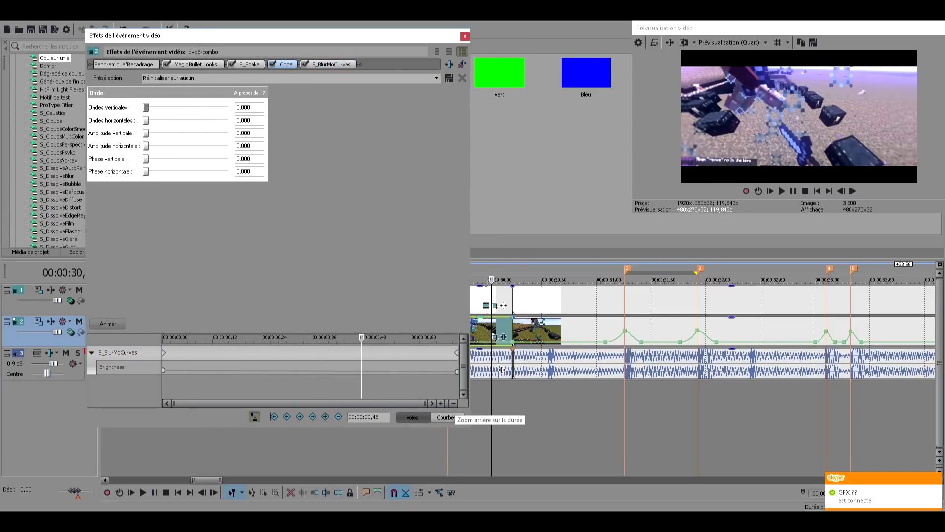
{"action": "left_click", "coordinate": [458, 450]}
{"action": "left_click", "coordinate": [108, 324]}
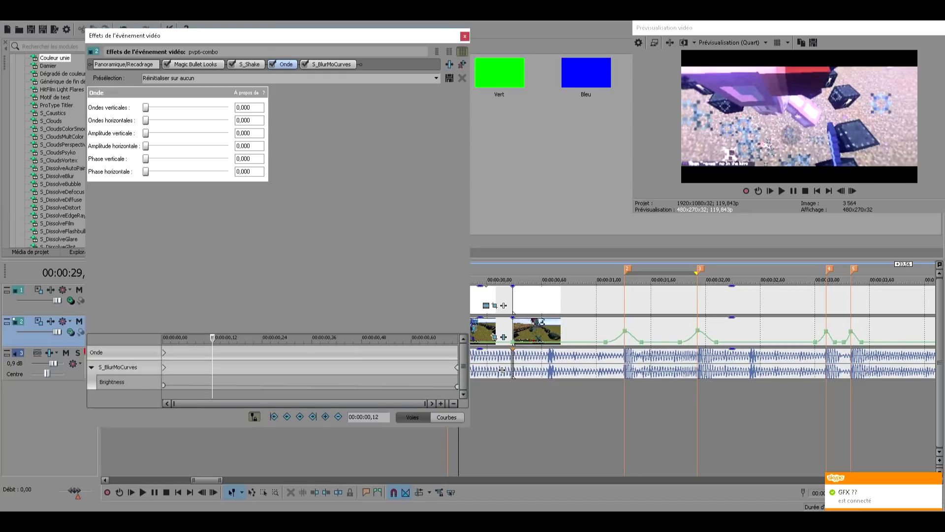
Step: Set Onde's horizontal waves to 2,850 and horizontal amplitude to 0,095 at the segment's start, and review its settings at 00:00:00,71
{"action": "left_click_drag", "start_coordinate": [212, 338], "coordinate": [163, 338]}
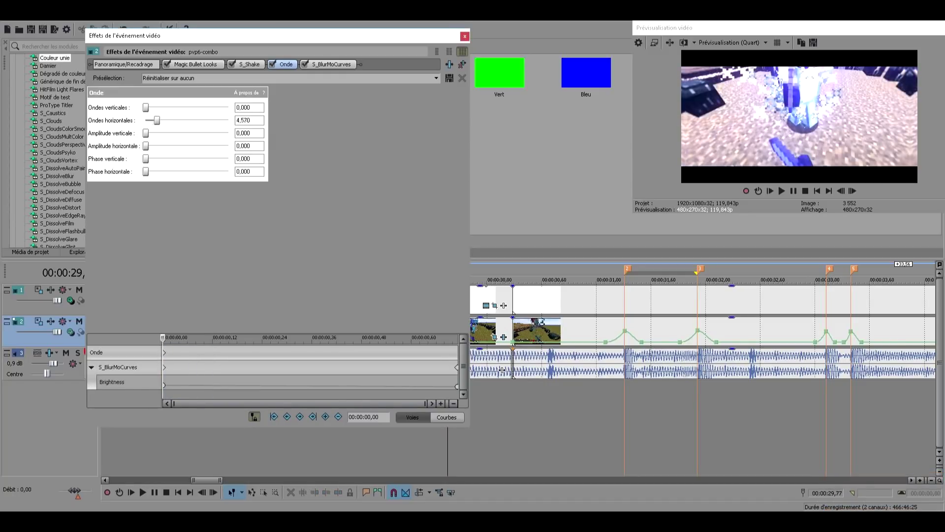
{"action": "left_click_drag", "start_coordinate": [145, 145], "coordinate": [152, 120]}
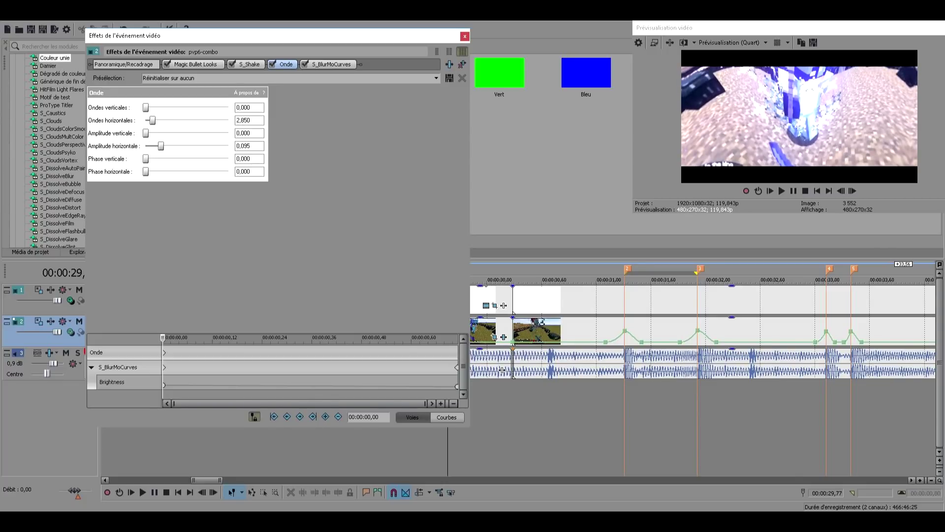
{"action": "left_click", "coordinate": [457, 386]}
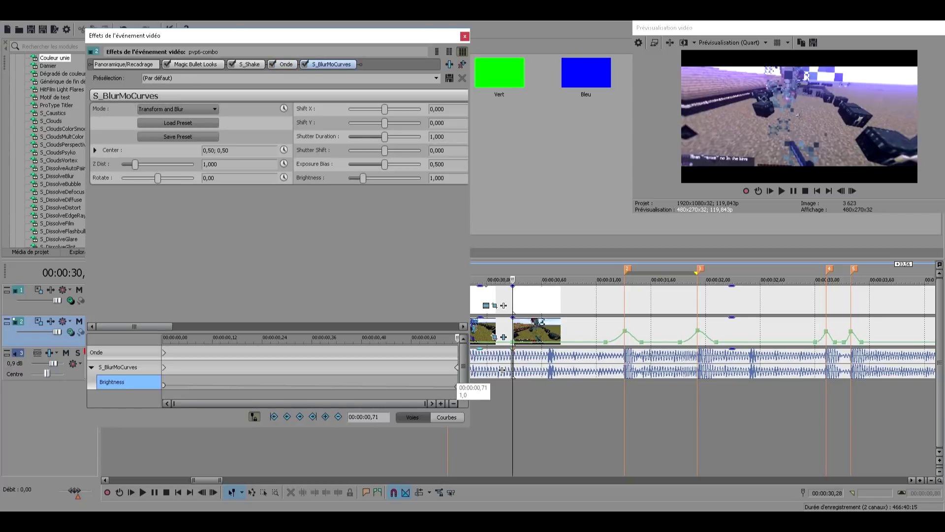
{"action": "left_click", "coordinate": [283, 64]}
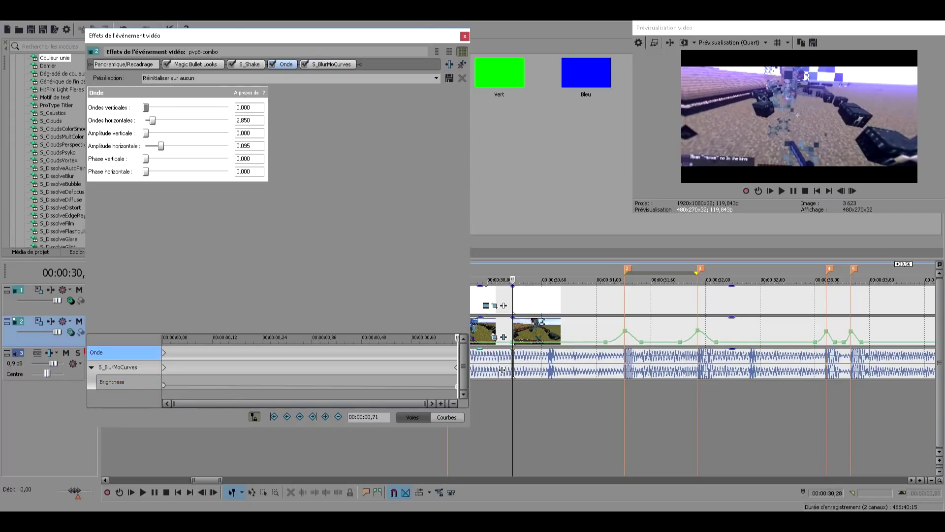
{"action": "left_click", "coordinate": [464, 36]}
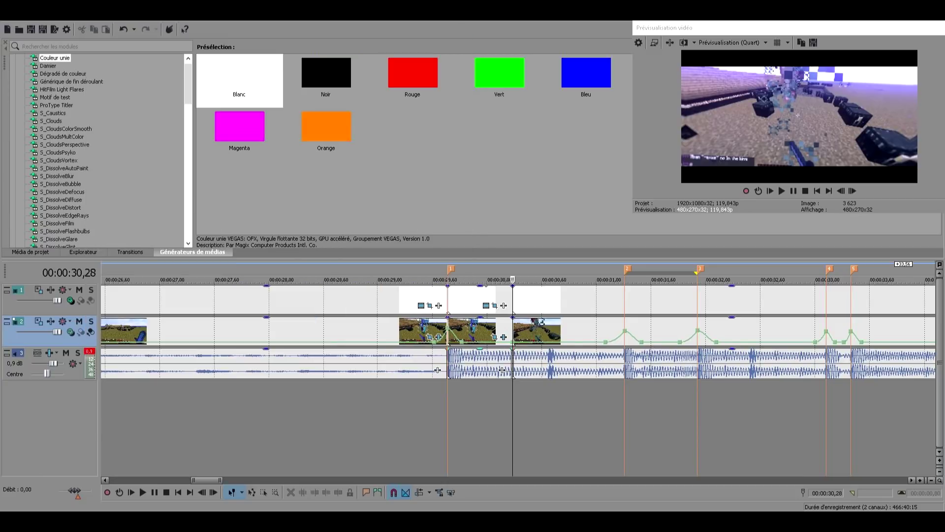
Step: Play back the timeline from just before marker 1 to check the animated Onde effect
{"action": "left_click", "coordinate": [439, 419]}
{"action": "left_click", "coordinate": [781, 191]}
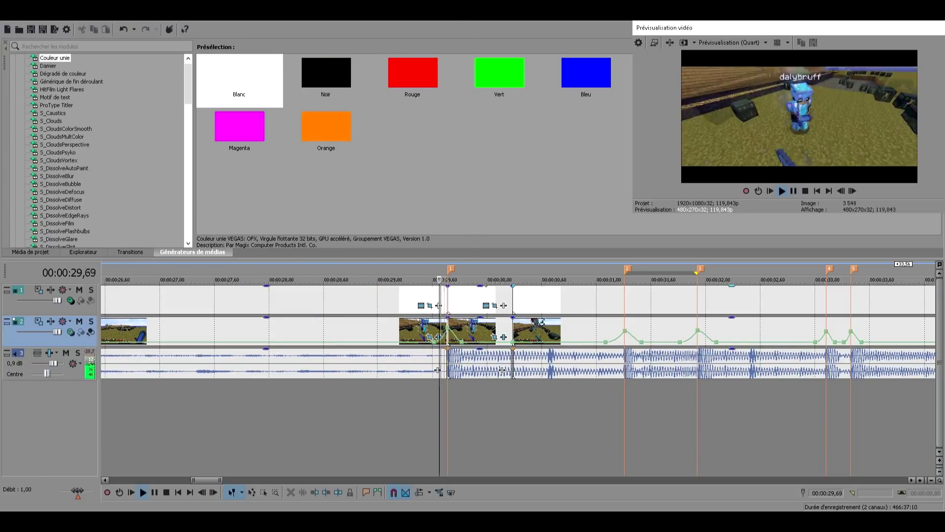
{"action": "left_click", "coordinate": [782, 191]}
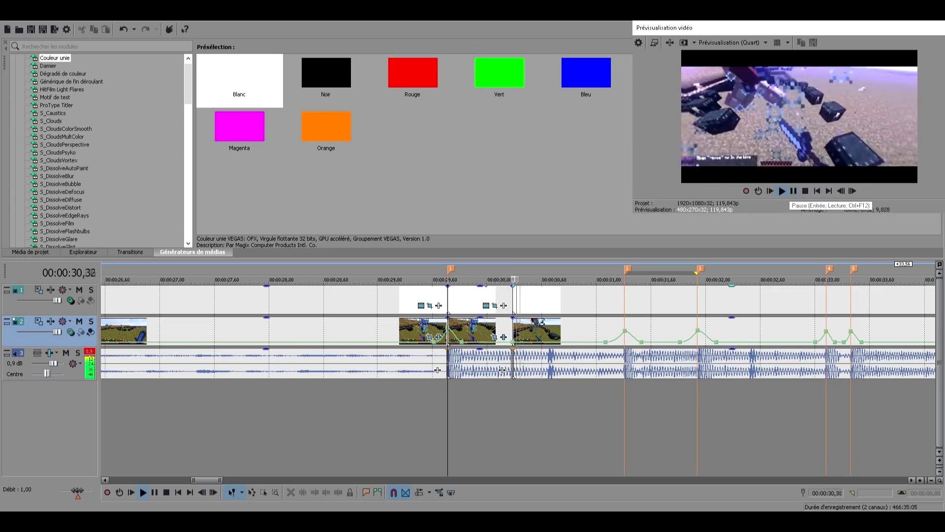